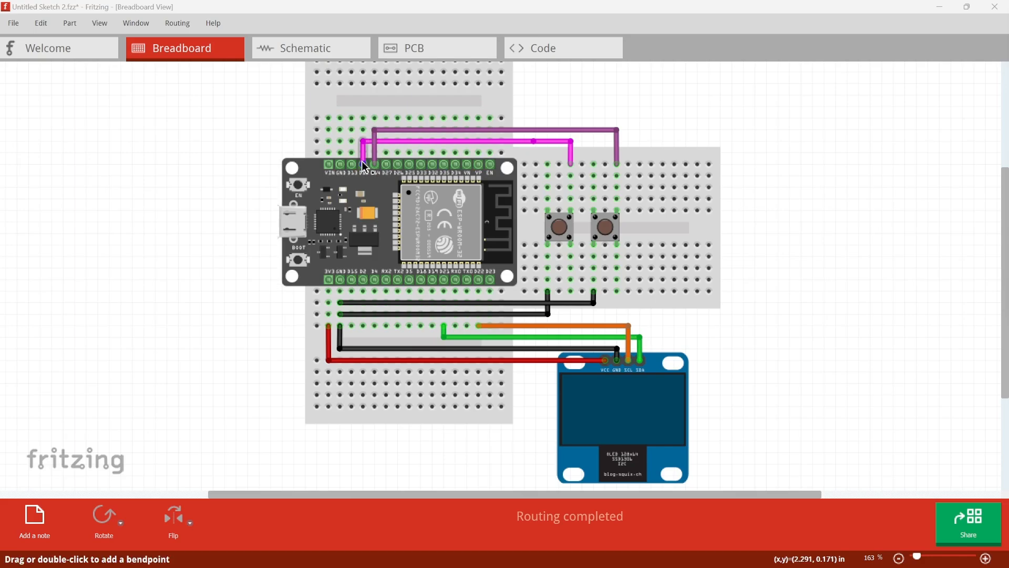
scroll(363, 163, "up", 2)
scroll(363, 163, "up", 2)
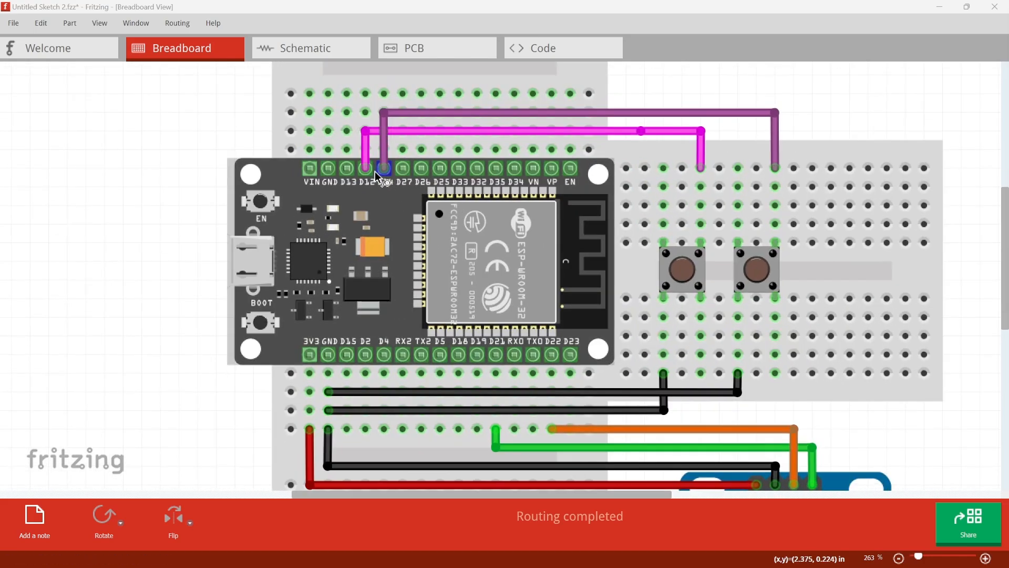
scroll(435, 209, "down", 2)
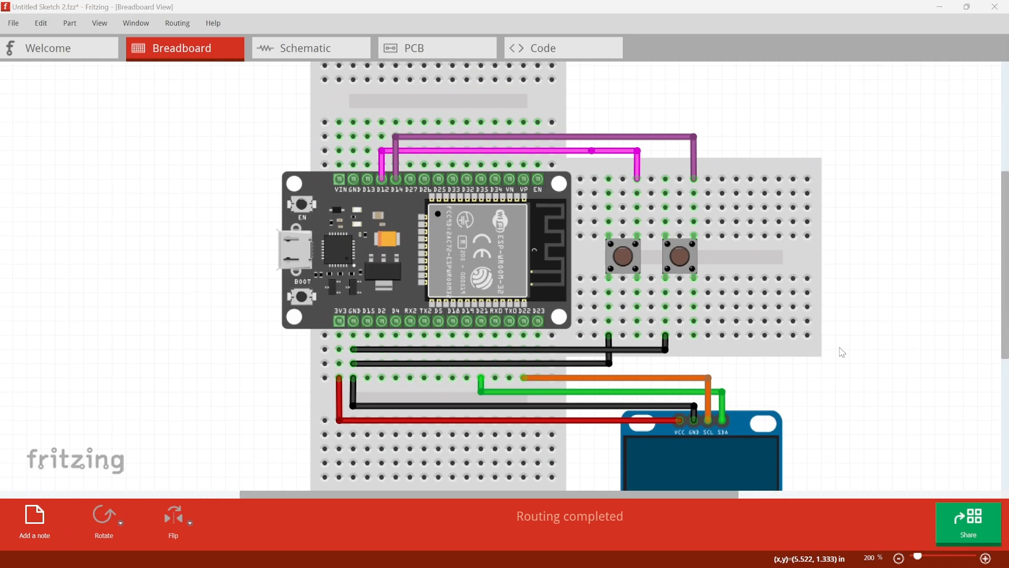
scroll(878, 270, "down", 2)
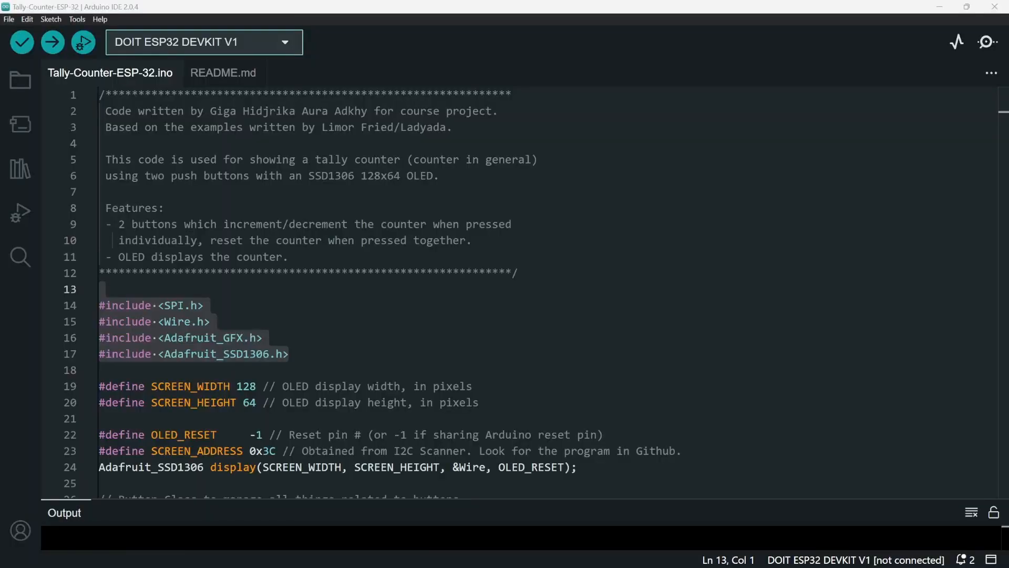
left_click(442, 256)
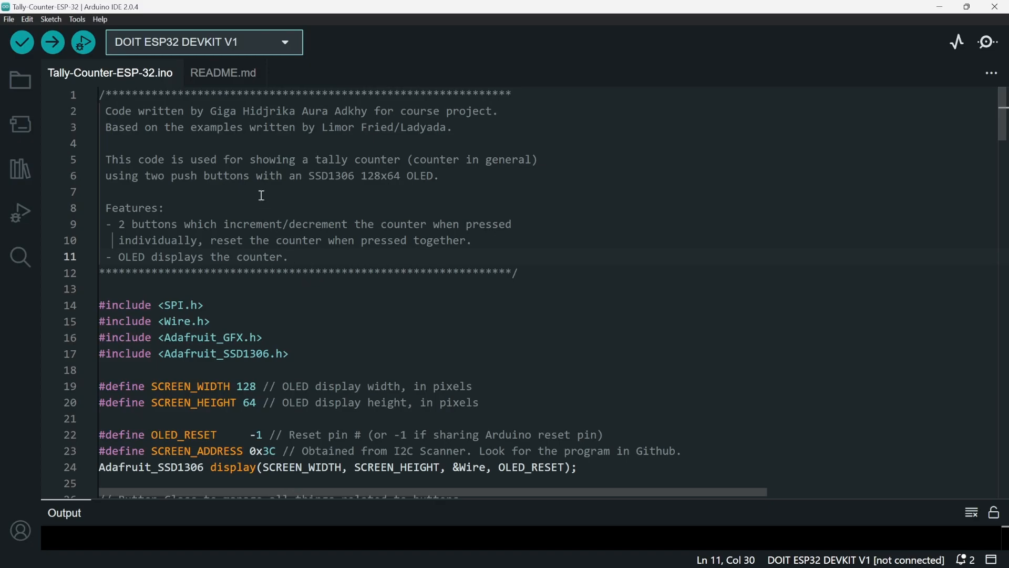
left_click_drag(101, 96, 518, 272)
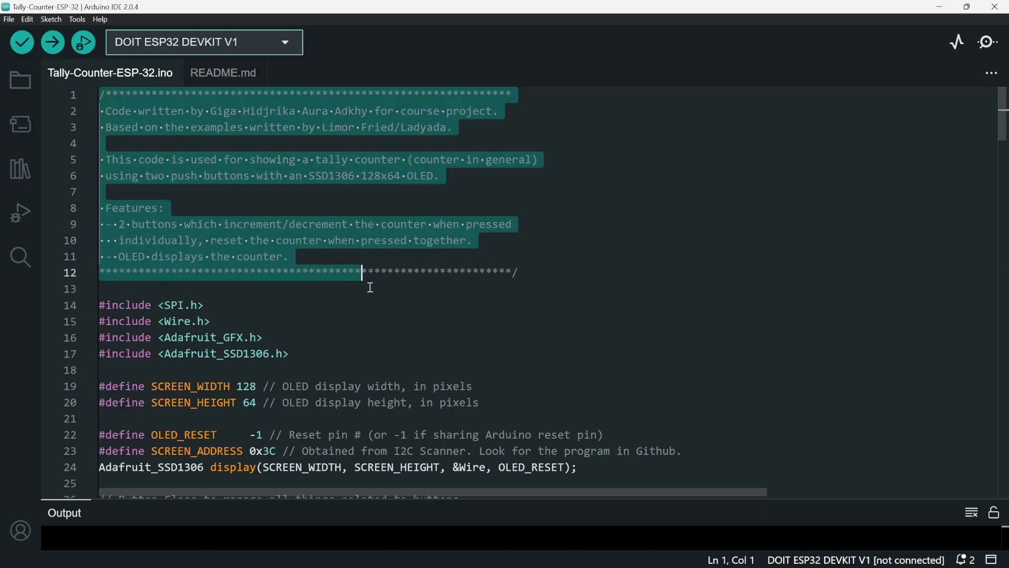
left_click(527, 272)
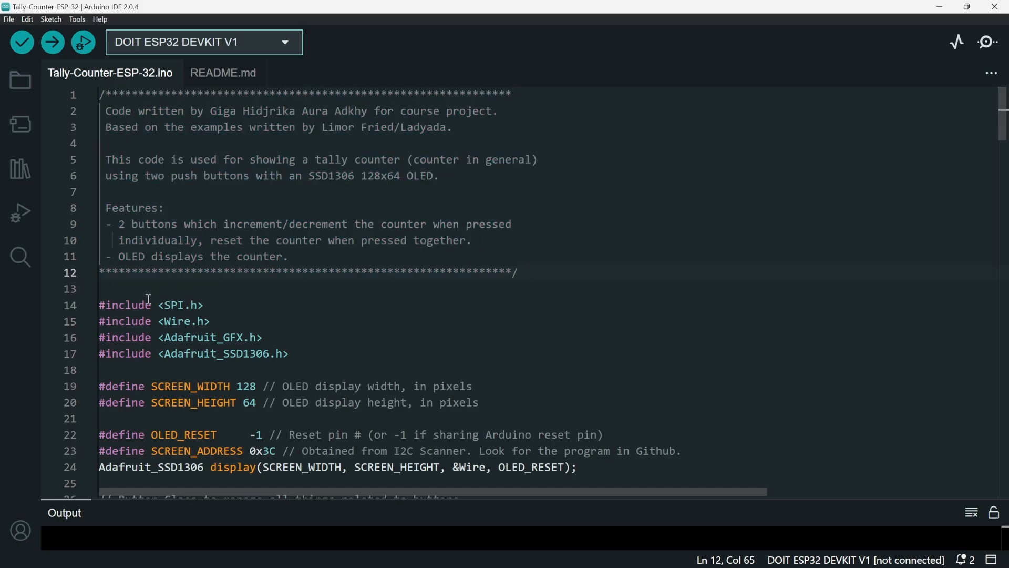
left_click_drag(101, 305, 334, 349)
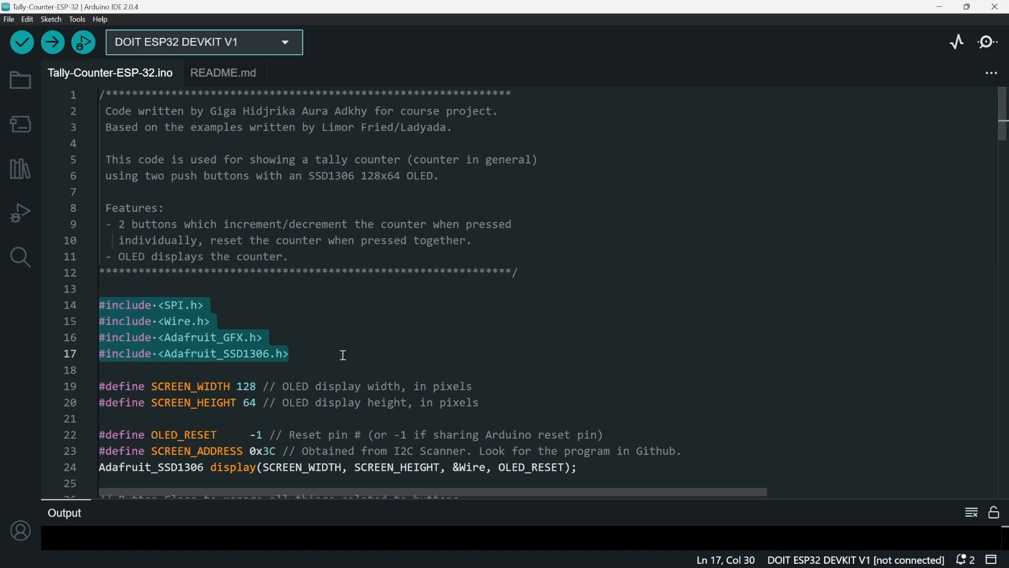
left_click(342, 355)
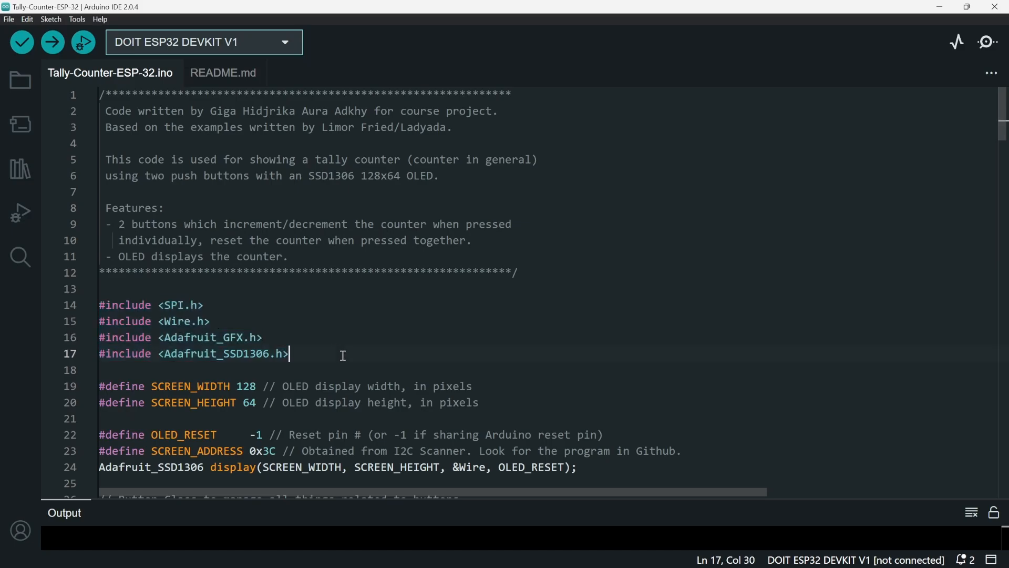
scroll(290, 339, "down", 2)
scroll(240, 261, "down", 2)
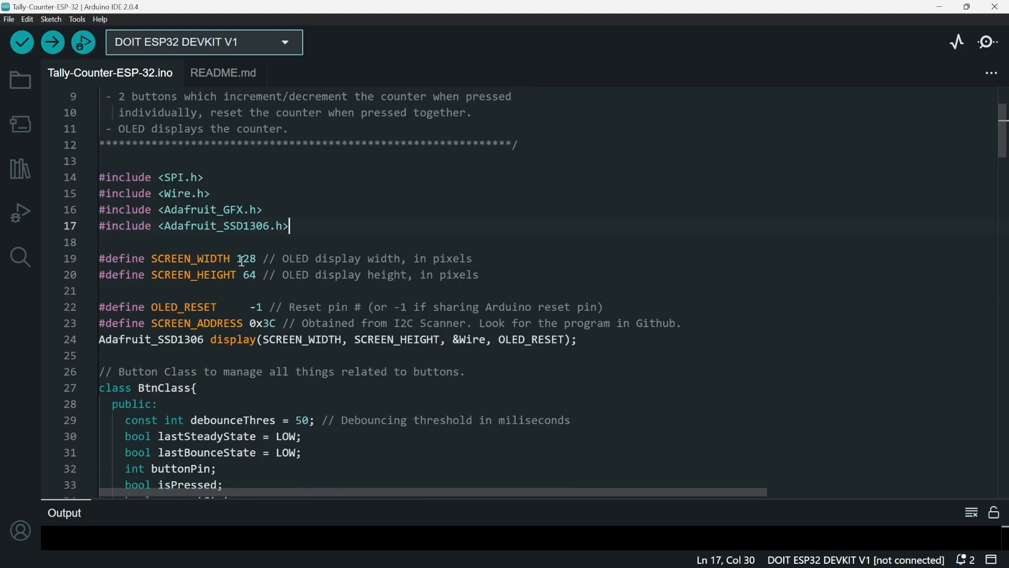
mouse_move(243, 195)
left_mouse_down()
mouse_move(98, 161)
mouse_move(98, 177)
left_mouse_up()
left_click(300, 227)
left_click_drag(299, 226, 99, 194)
left_click(190, 193)
mouse_move(212, 193)
left_mouse_down()
mouse_move(47, 160)
mouse_move(34, 177)
left_mouse_up()
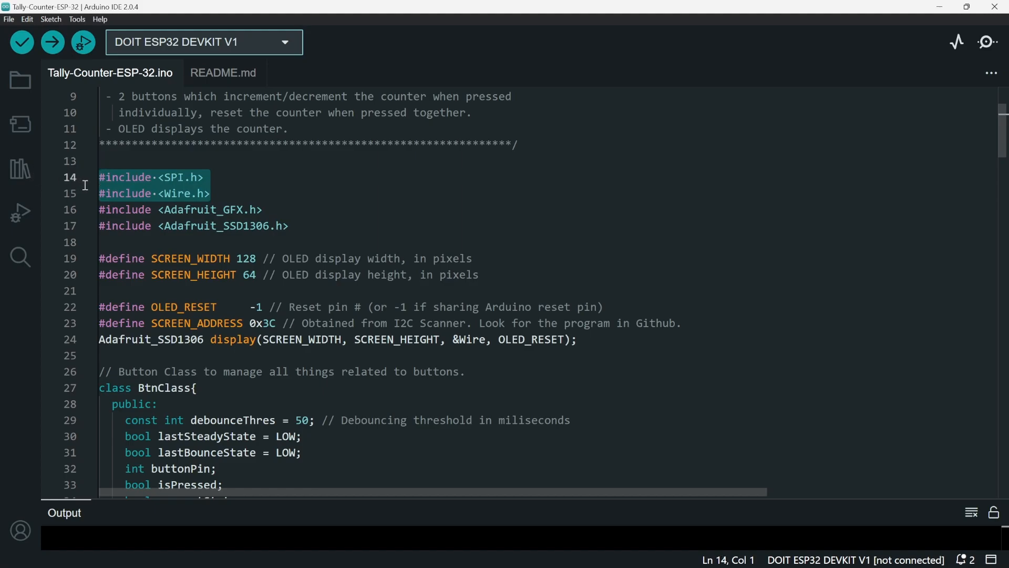
left_click(300, 227)
left_click_drag(300, 226, 75, 206)
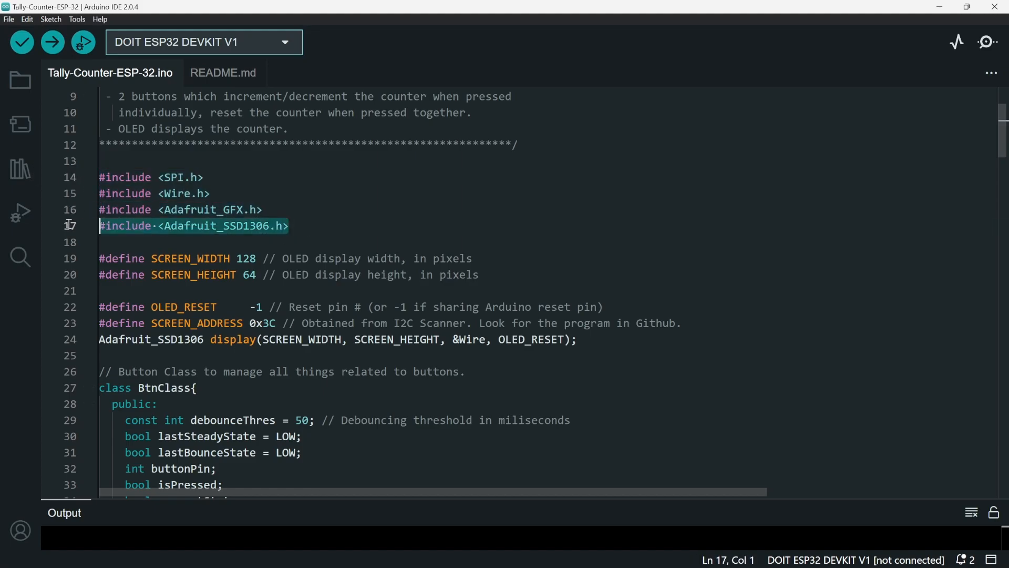
left_click(451, 275)
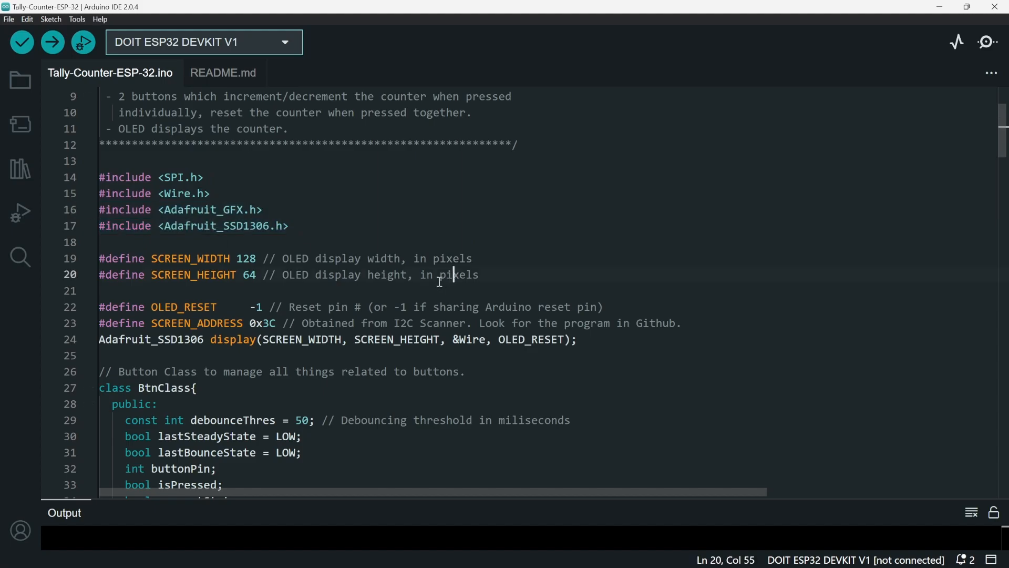
scroll(237, 194, "down", 3)
left_click_drag(133, 131, 357, 147)
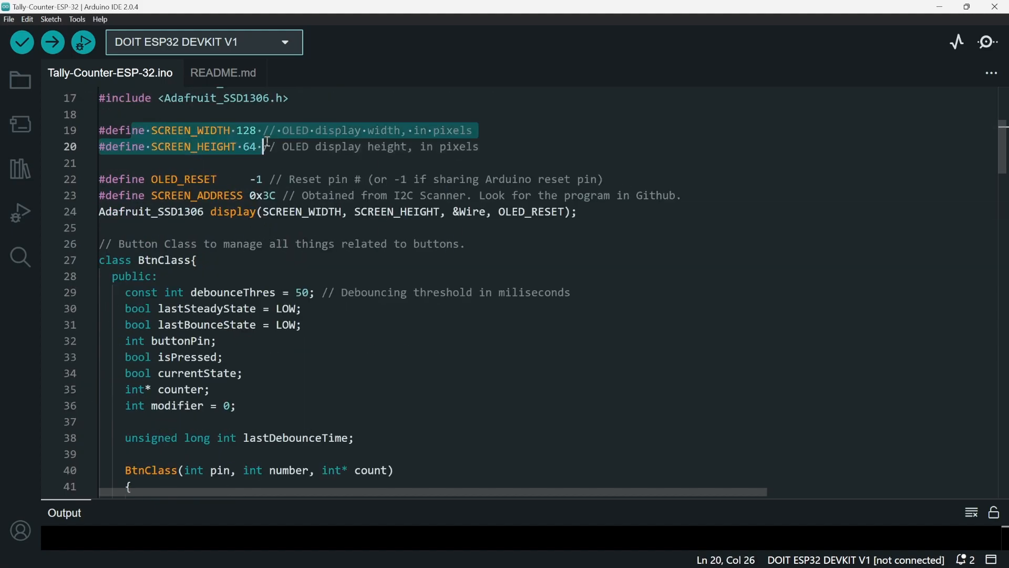
double_click(246, 131)
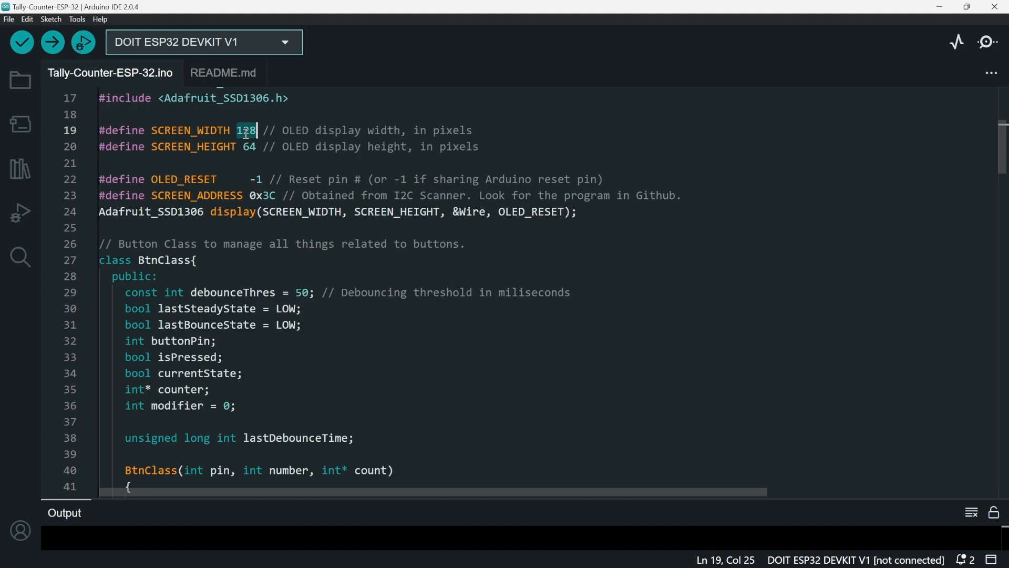
double_click(250, 147)
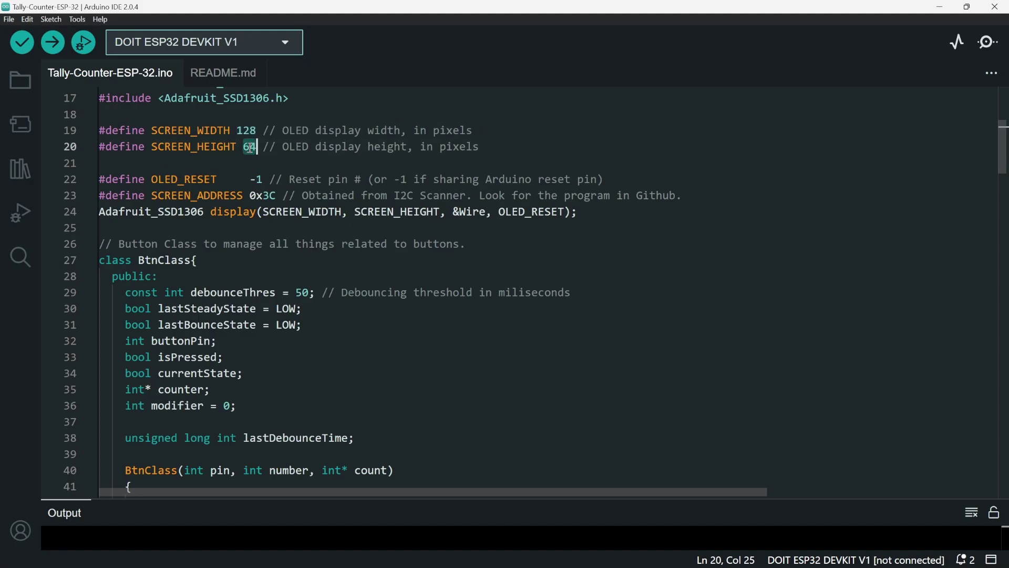
left_click(146, 180)
left_click_drag(113, 181, 615, 182)
left_click(301, 181)
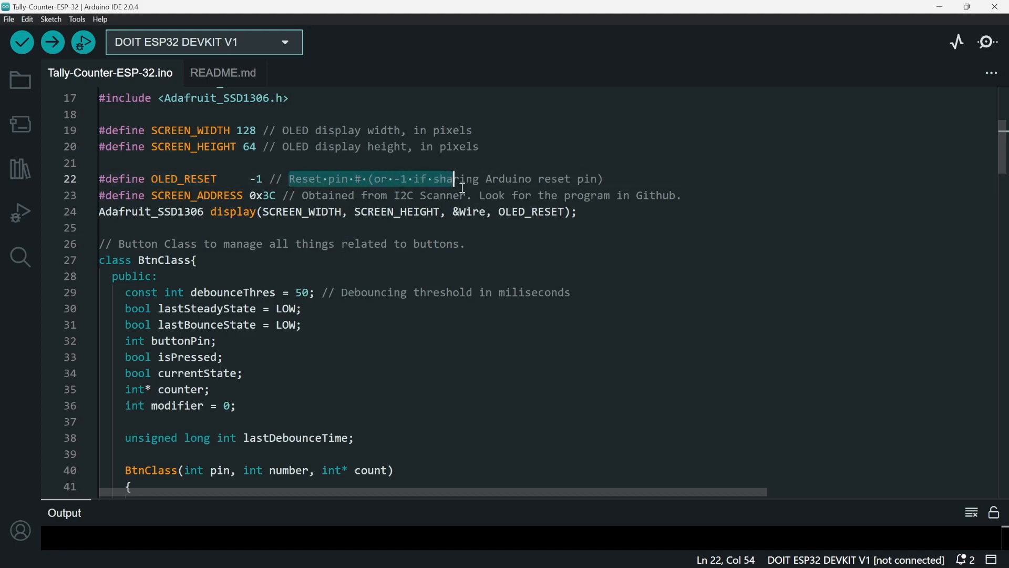
left_click(316, 182)
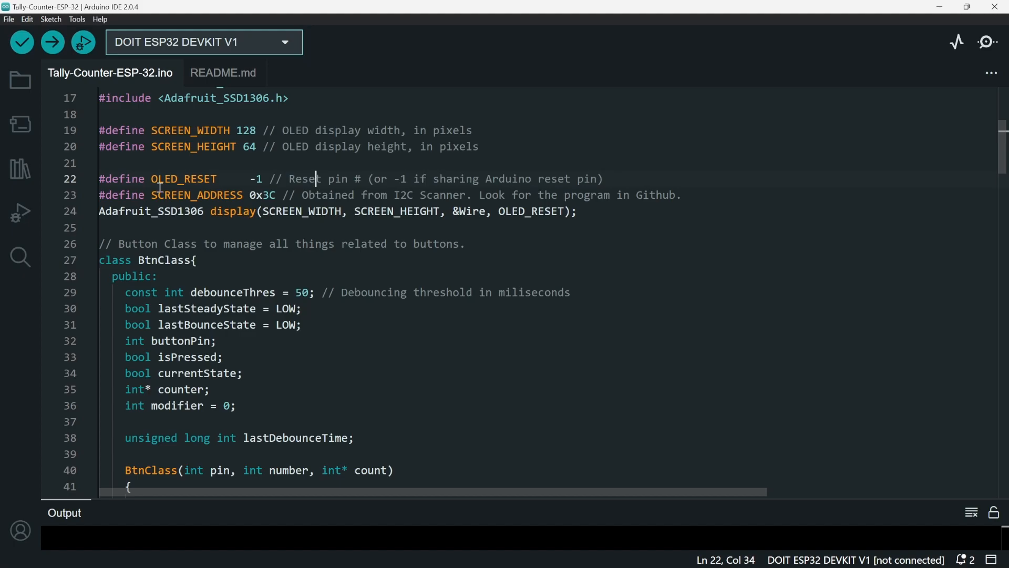
left_click_drag(151, 195, 278, 195)
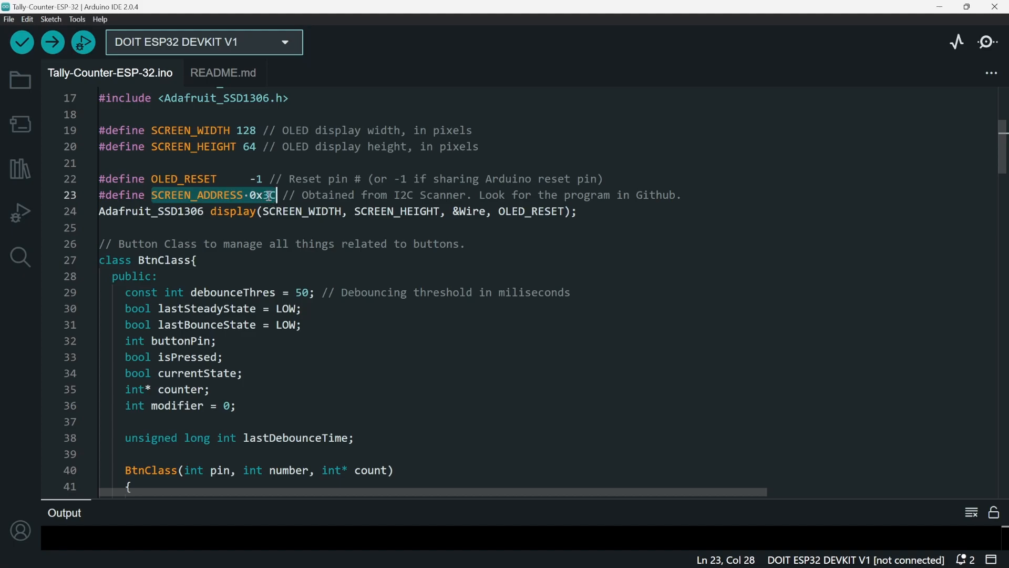
left_click(269, 195)
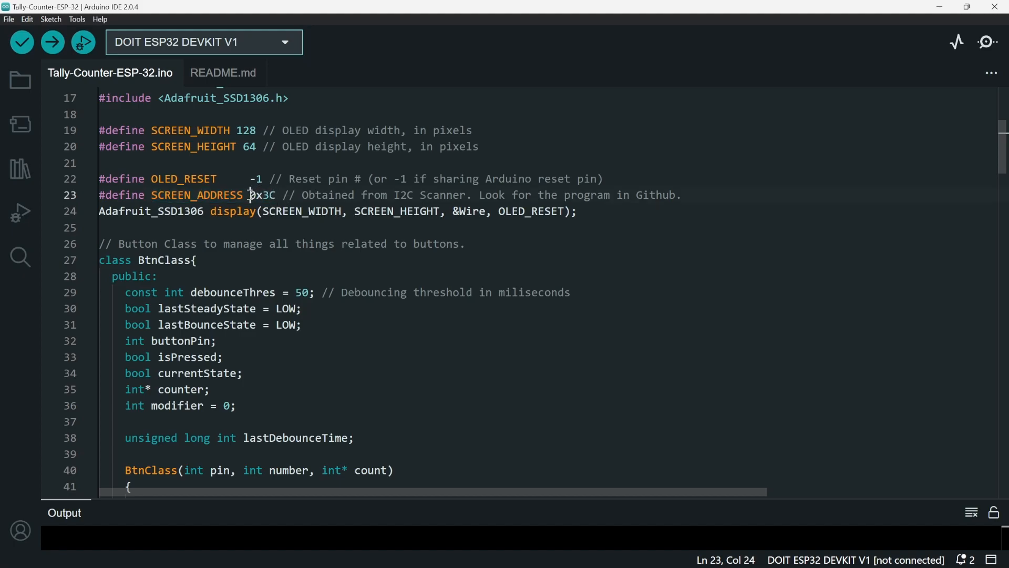
left_click_drag(251, 194, 469, 196)
left_click(322, 195)
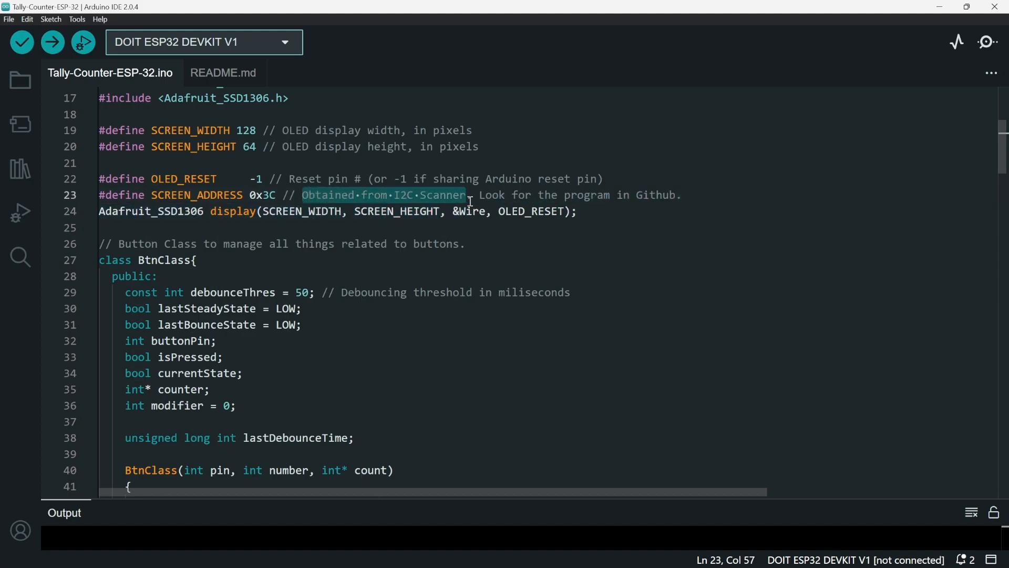
left_click(348, 195)
left_click_drag(101, 211, 205, 211)
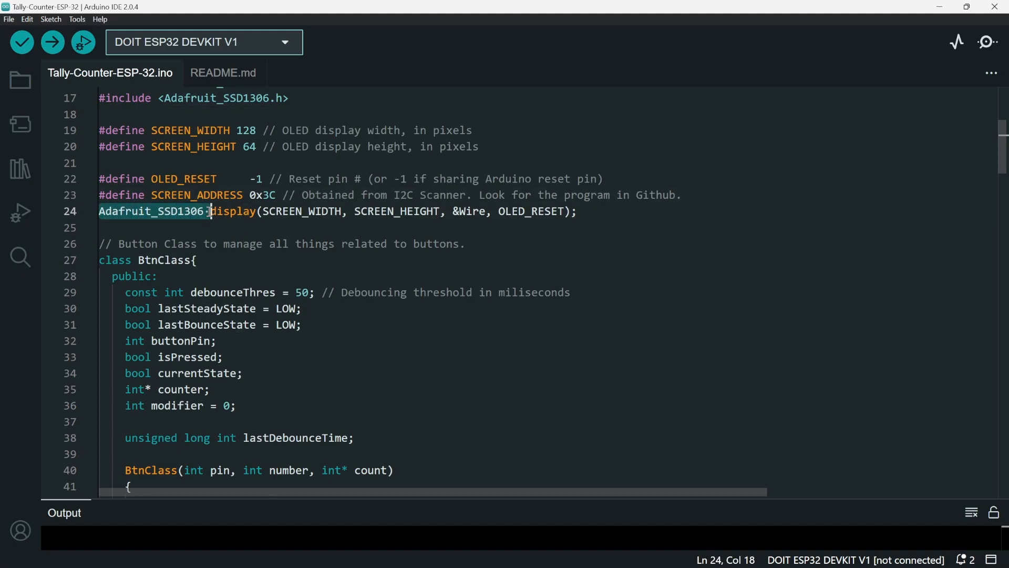
left_click(223, 212)
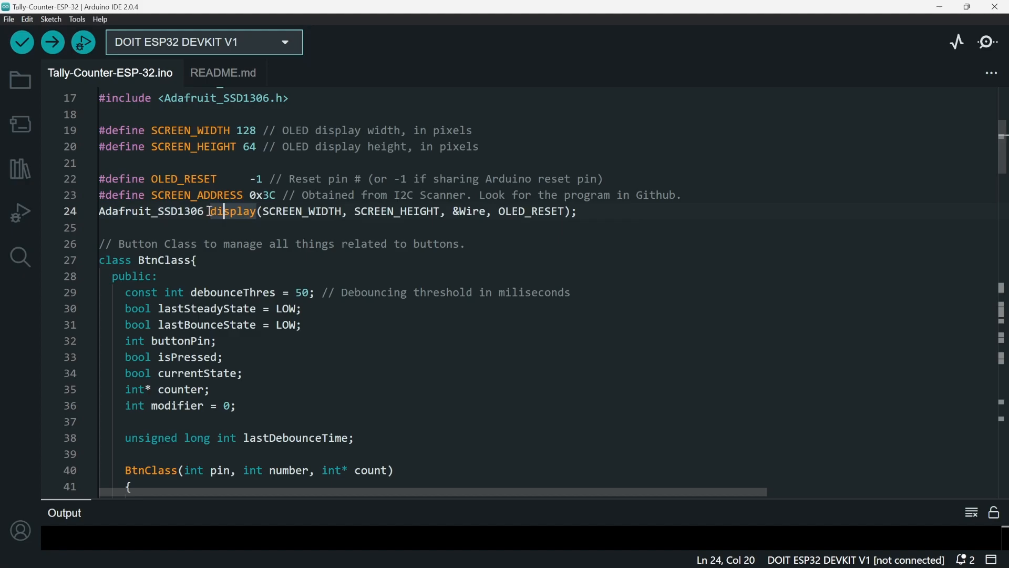
left_click(99, 211)
left_click(236, 211)
double_click(236, 211)
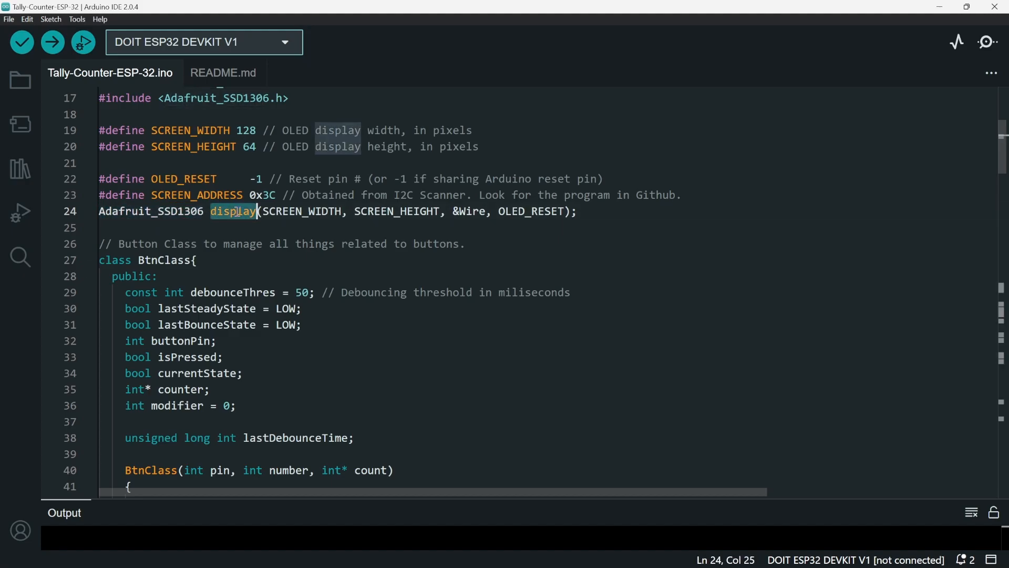
left_click(234, 212)
left_click(275, 211)
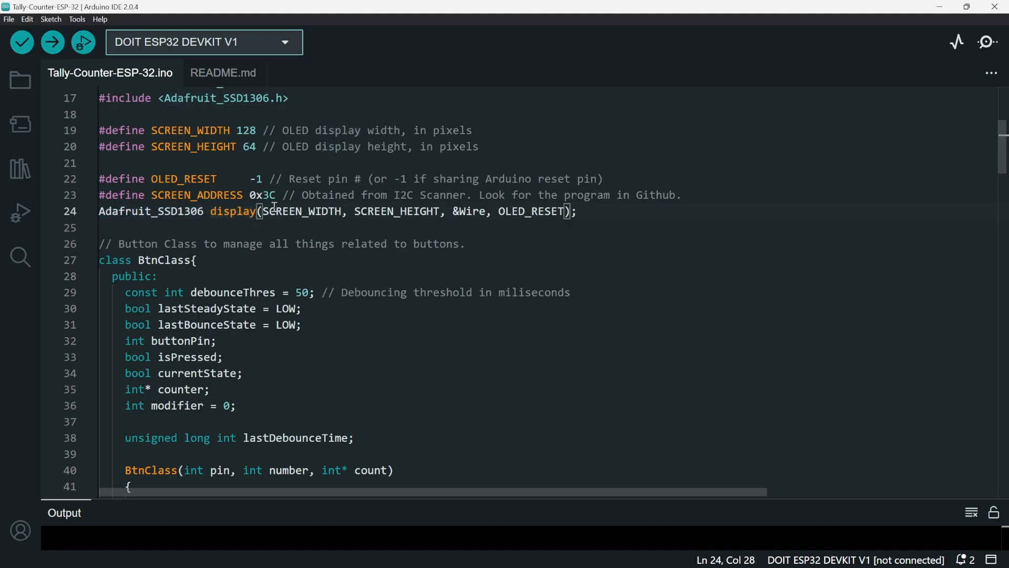
left_click_drag(264, 212, 342, 211)
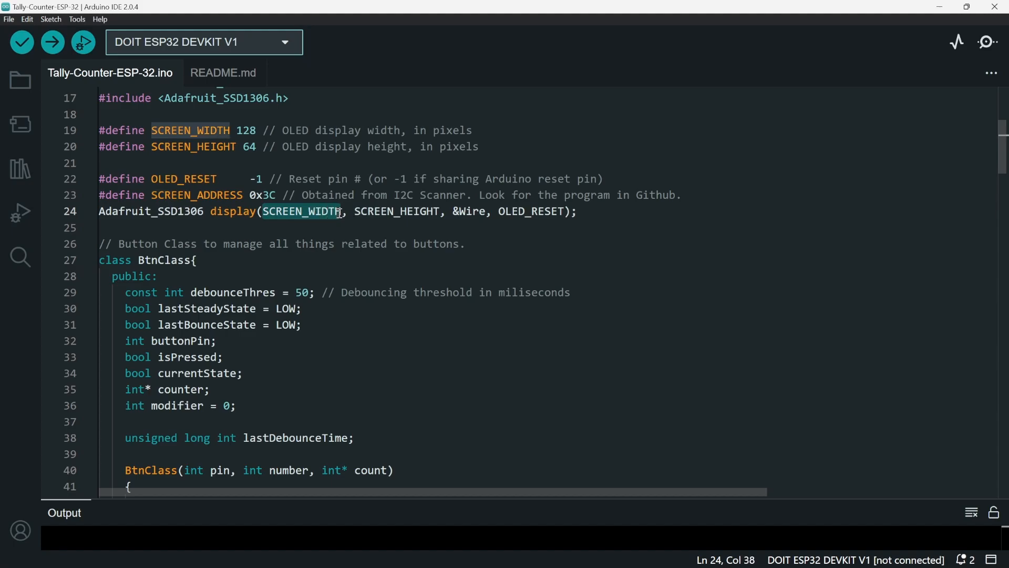
double_click(442, 213)
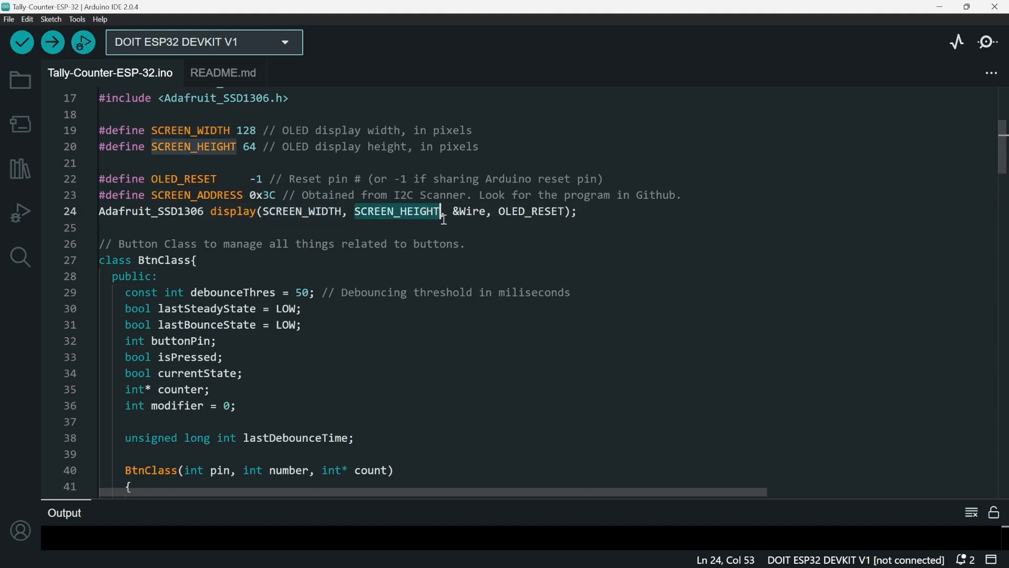
left_click_drag(453, 212, 488, 213)
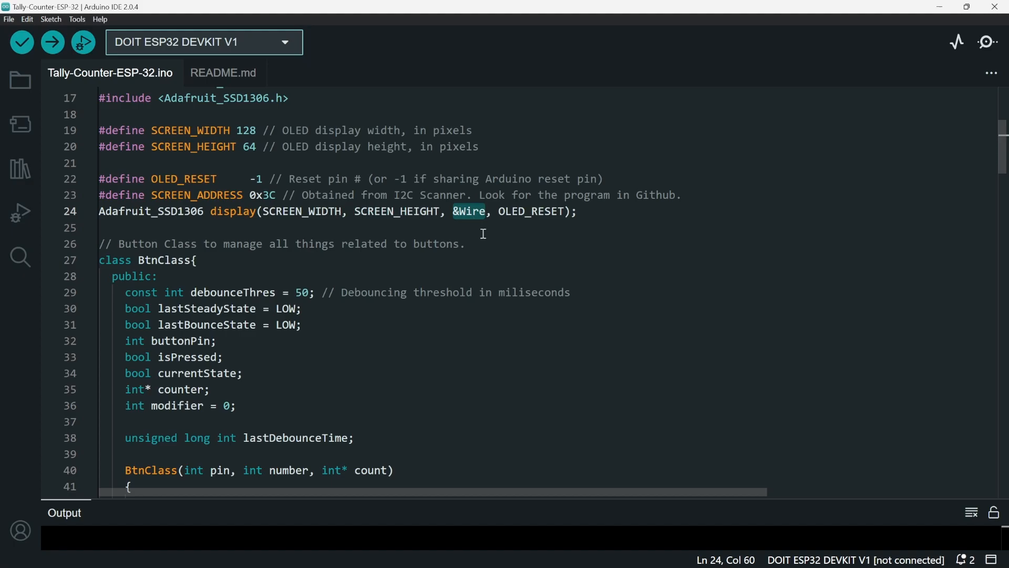
double_click(522, 211)
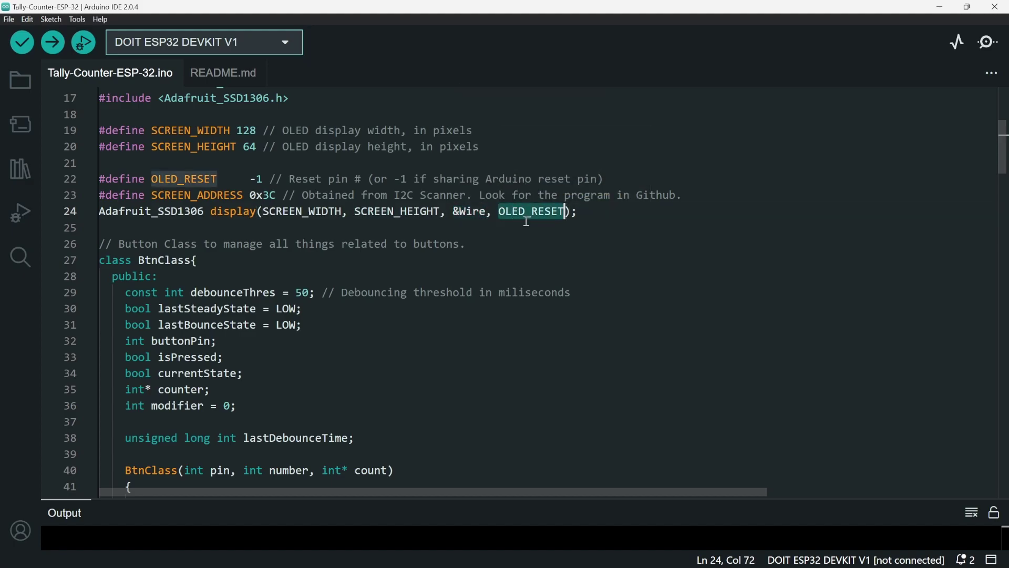
left_click(559, 213)
scroll(366, 279, "down", 2)
left_click_drag(100, 179, 208, 198)
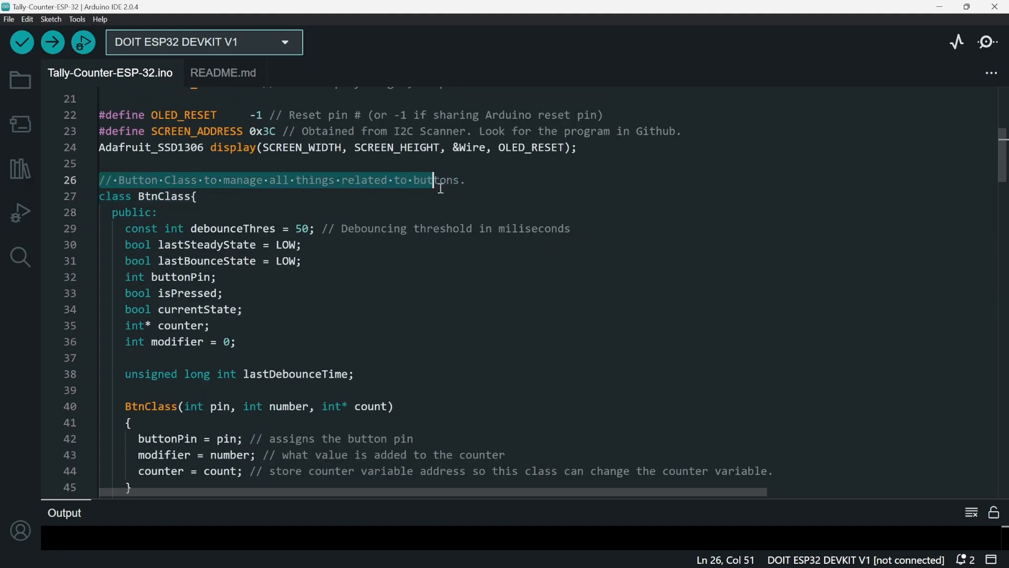
left_click(208, 199)
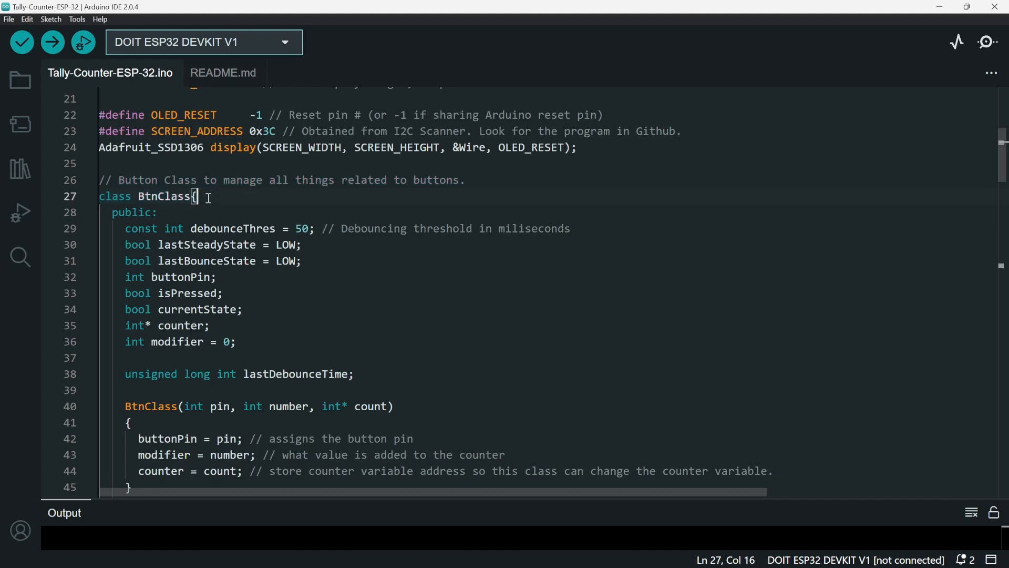
double_click(169, 196)
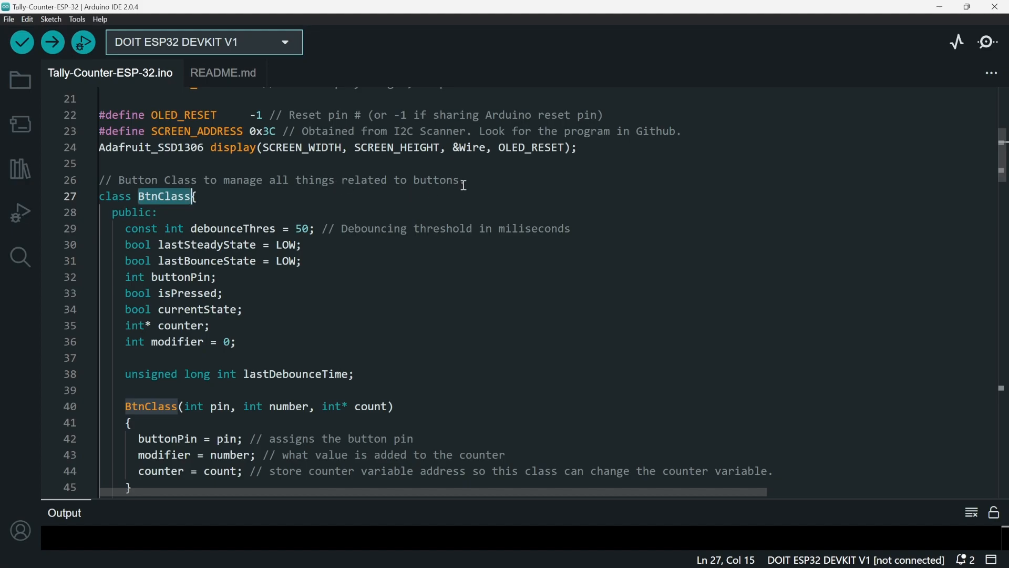
left_click_drag(463, 184, 97, 182)
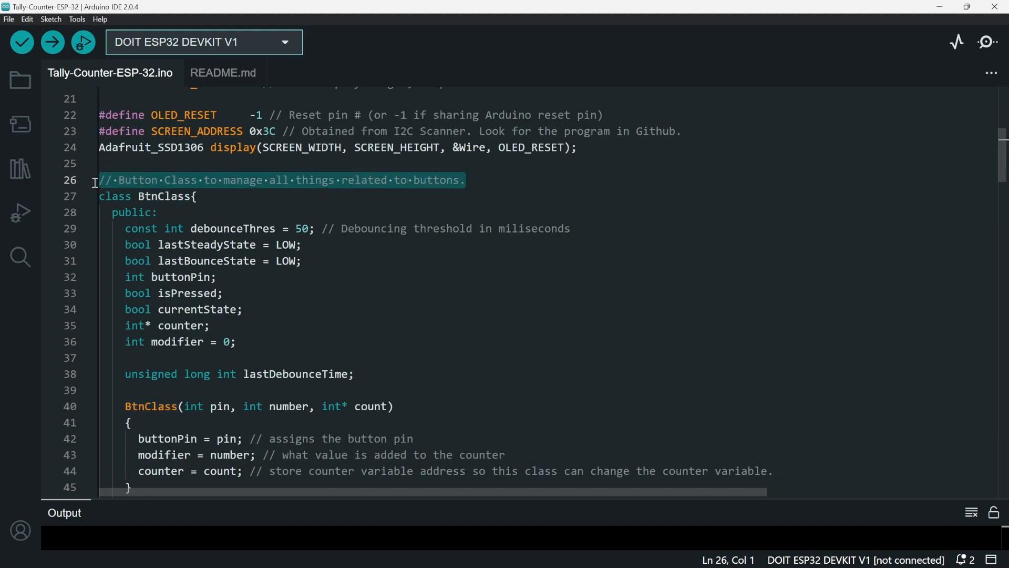
left_click(190, 183)
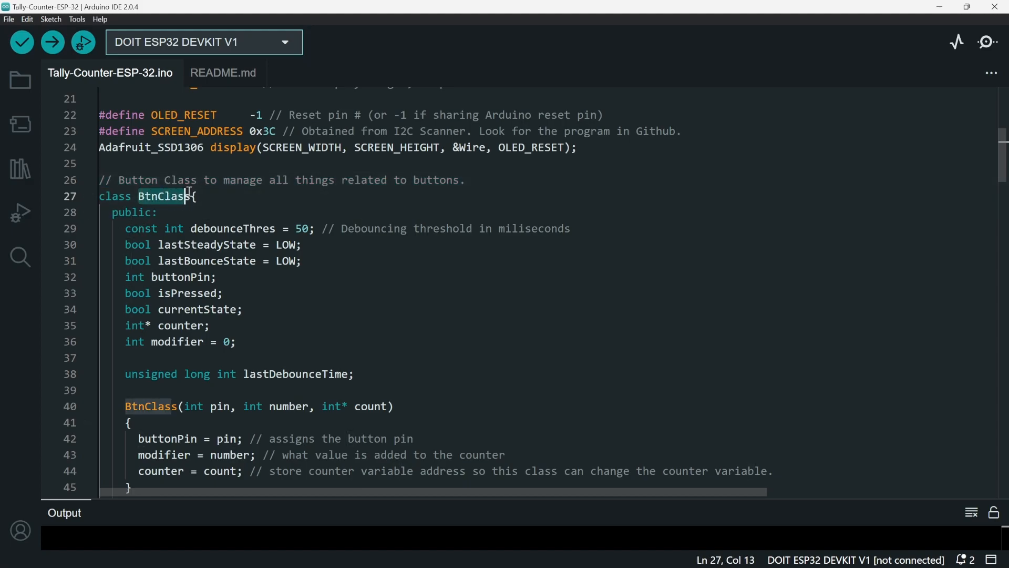
left_click_drag(141, 199, 191, 192)
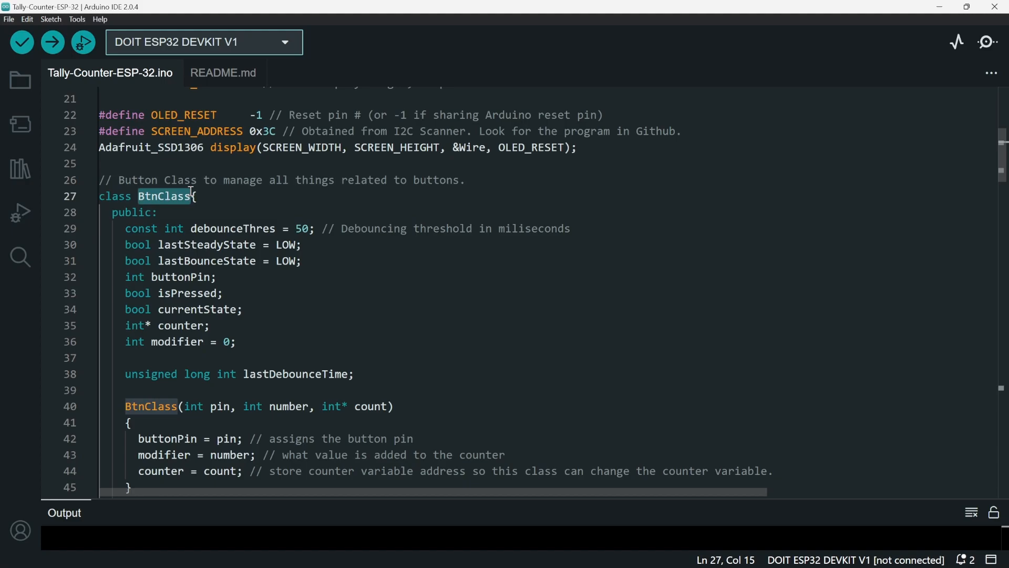
left_click_drag(126, 229, 241, 341)
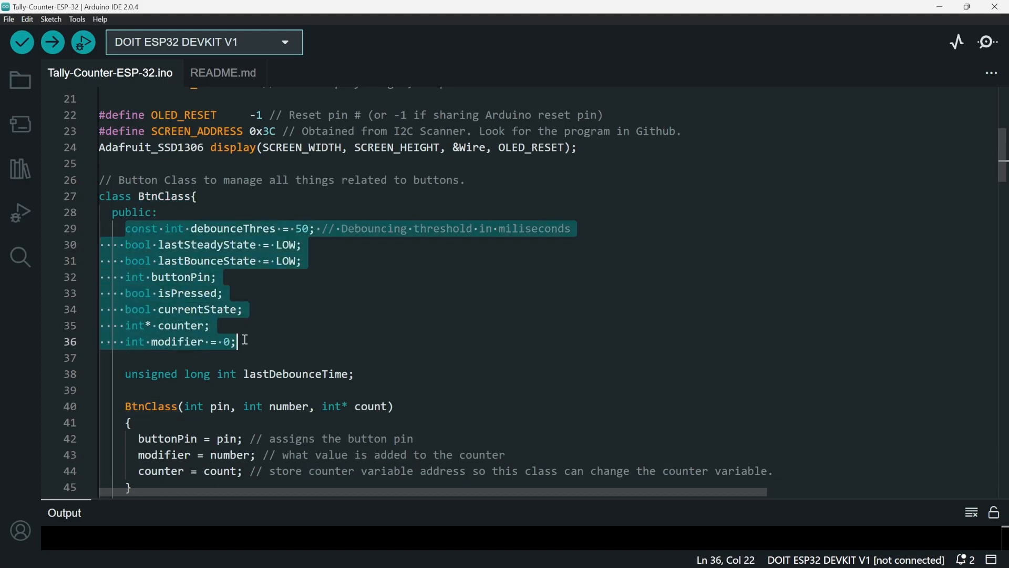
left_click(238, 260)
mouse_move(228, 227)
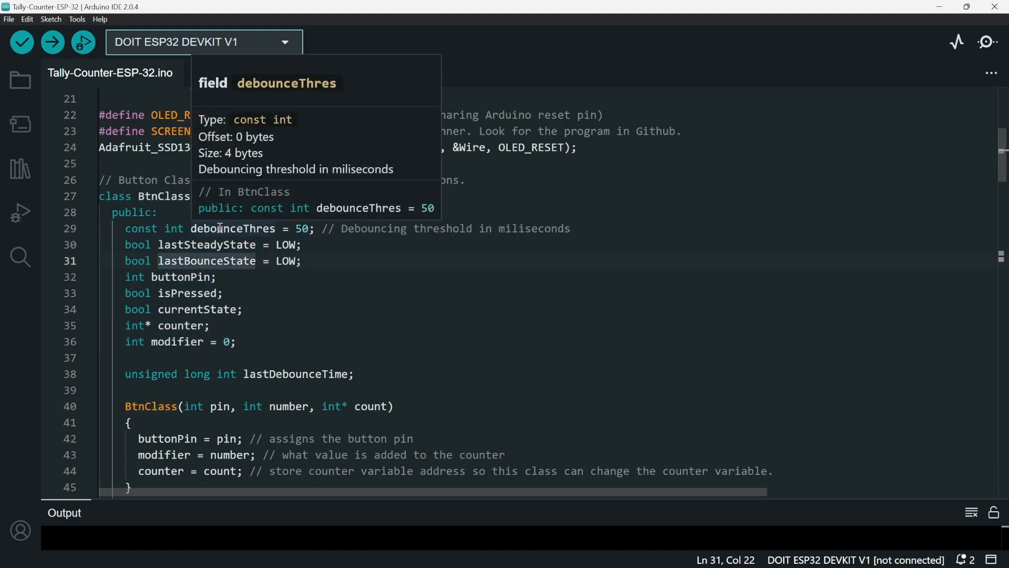
double_click(220, 228)
double_click(202, 244)
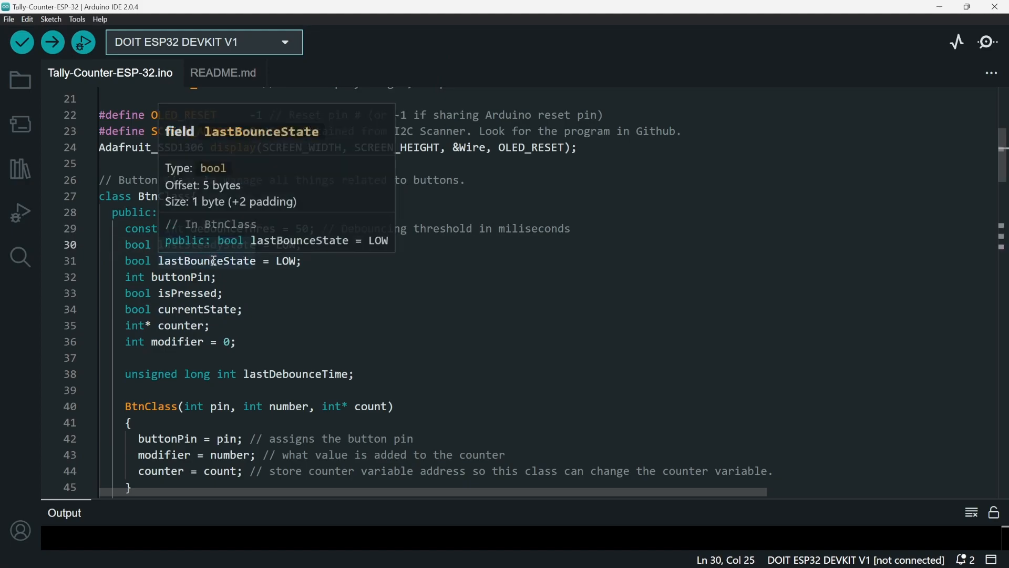
double_click(213, 261)
double_click(189, 277)
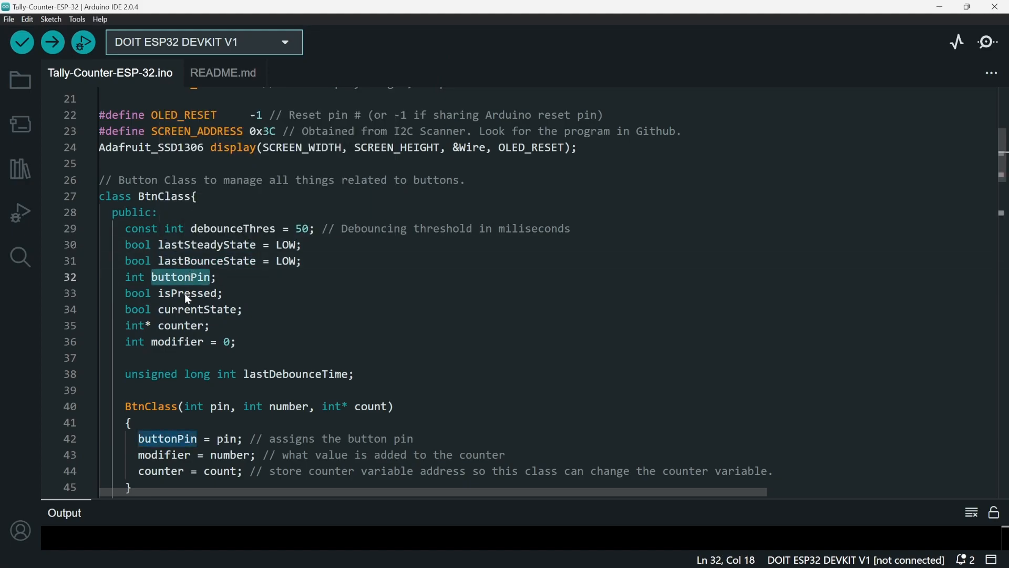
double_click(187, 294)
double_click(197, 309)
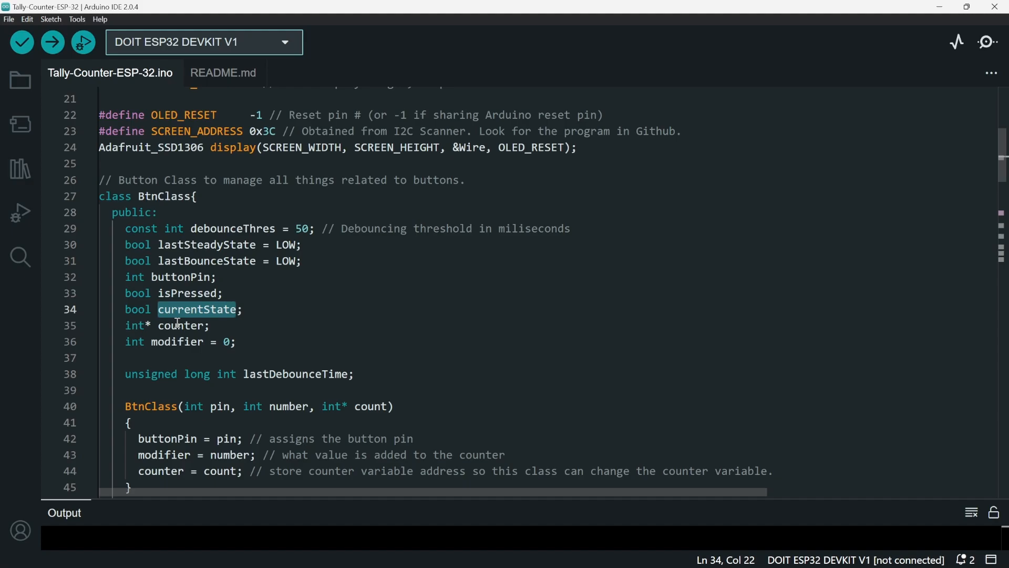
double_click(177, 326)
double_click(134, 325)
left_click(184, 324)
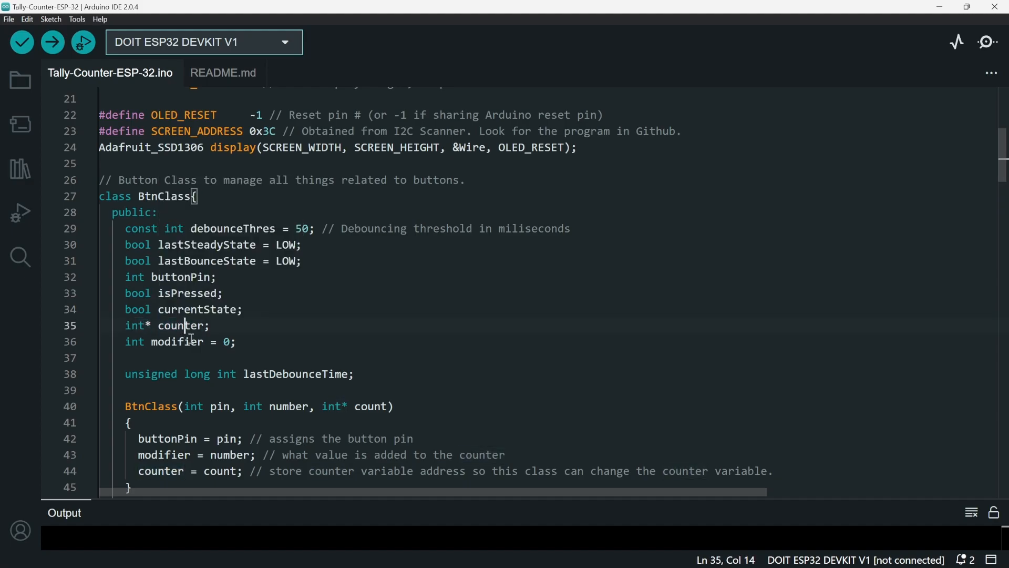
double_click(186, 342)
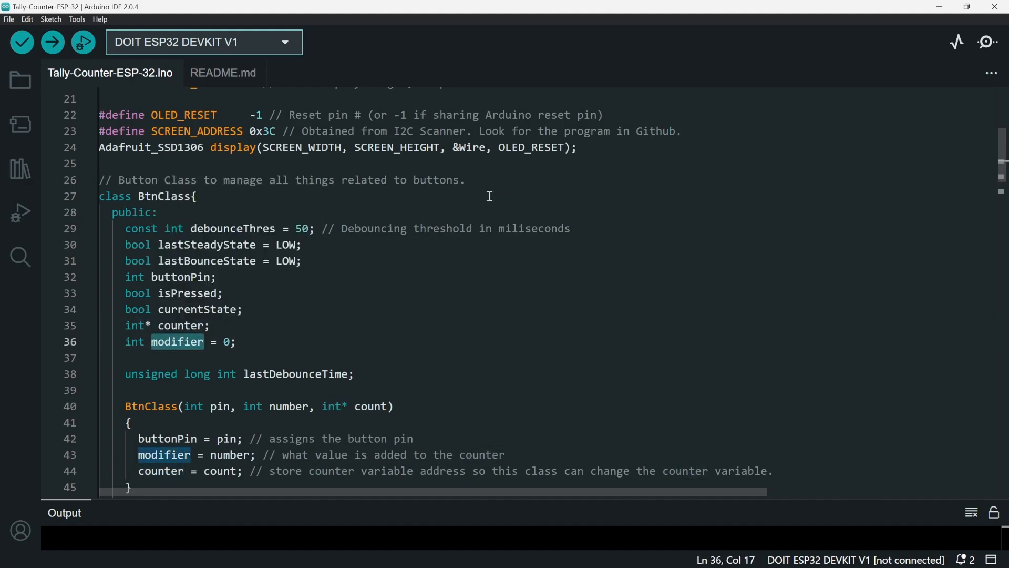
left_click(374, 260)
scroll(344, 328, "down", 3)
scroll(320, 287, "up", 2)
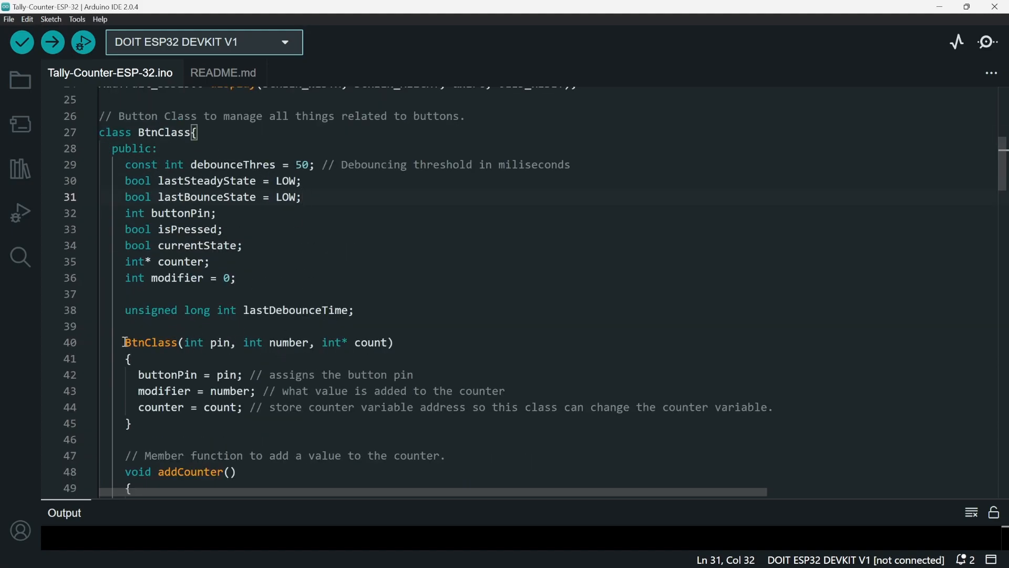
mouse_move(123, 342)
left_mouse_down()
mouse_move(259, 390)
mouse_move(306, 421)
left_mouse_up()
left_click(234, 342)
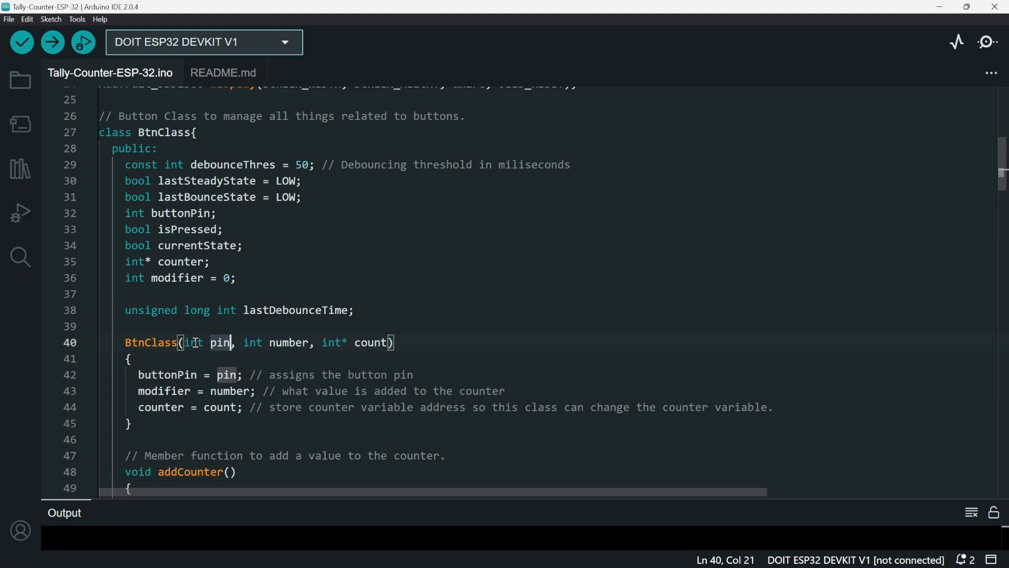
left_click_drag(185, 343, 232, 343)
double_click(221, 342)
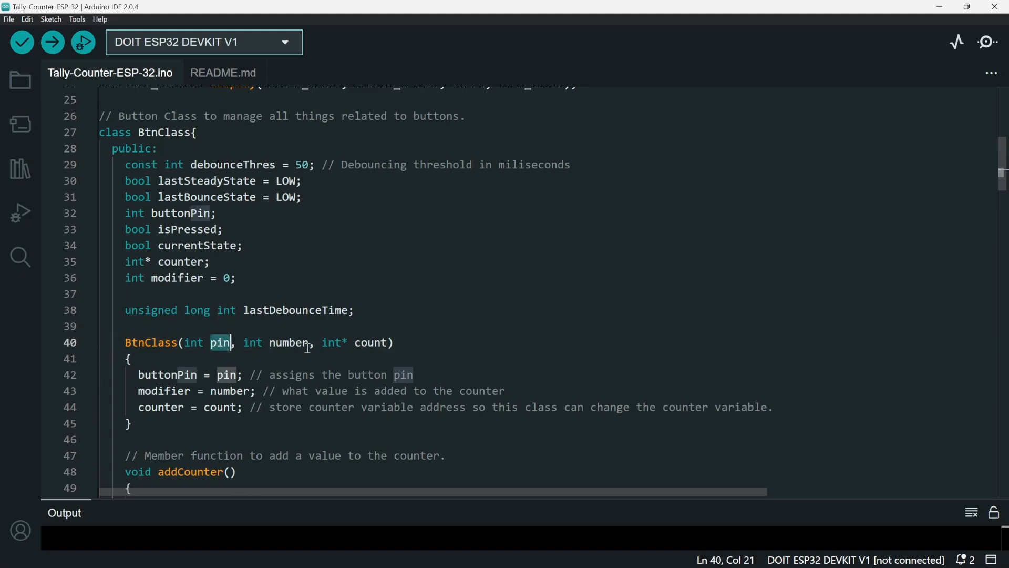
double_click(290, 342)
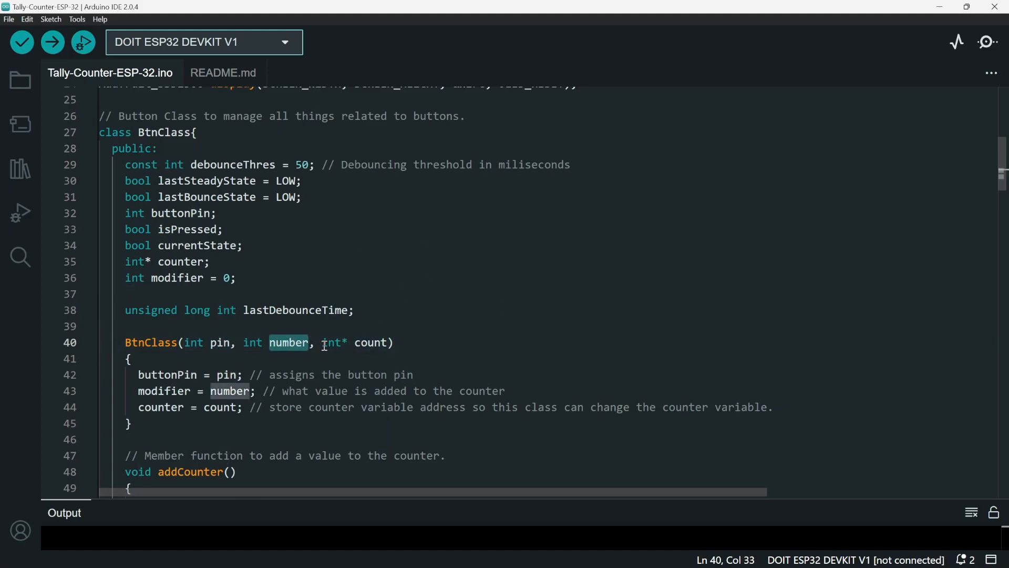
left_click_drag(323, 342, 387, 345)
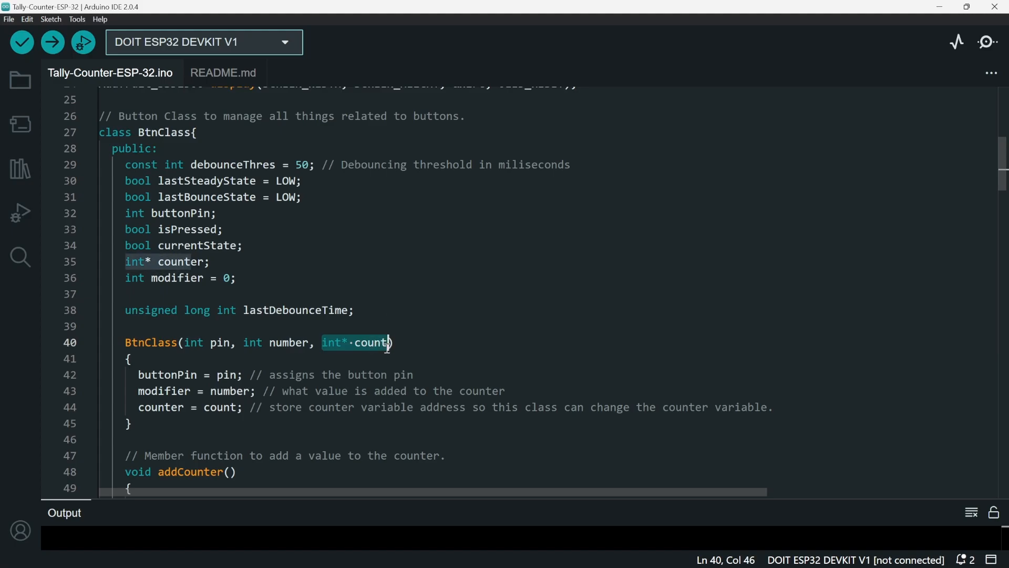
left_click(235, 374)
mouse_move(132, 423)
left_mouse_down()
mouse_move(129, 345)
mouse_move(121, 345)
left_mouse_up()
left_click(224, 374)
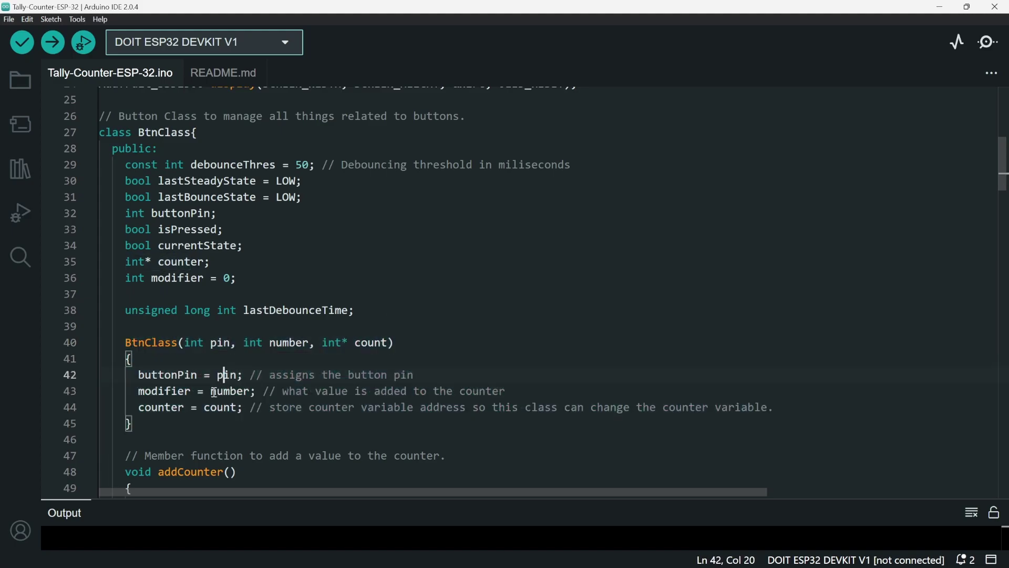
double_click(166, 375)
double_click(223, 375)
double_click(172, 375)
double_click(227, 375)
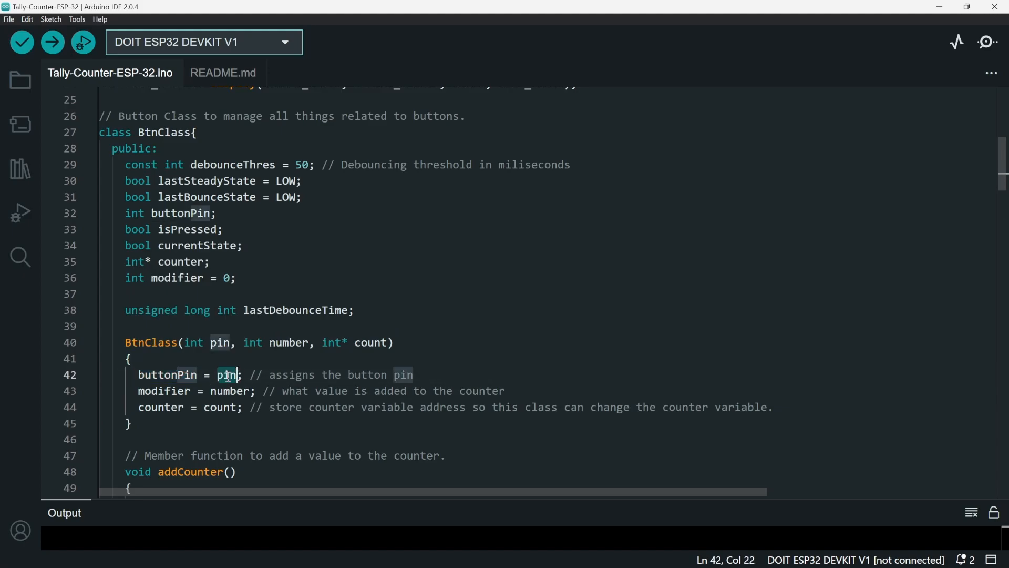
left_click(172, 391)
triple_click(173, 391)
left_click(198, 390)
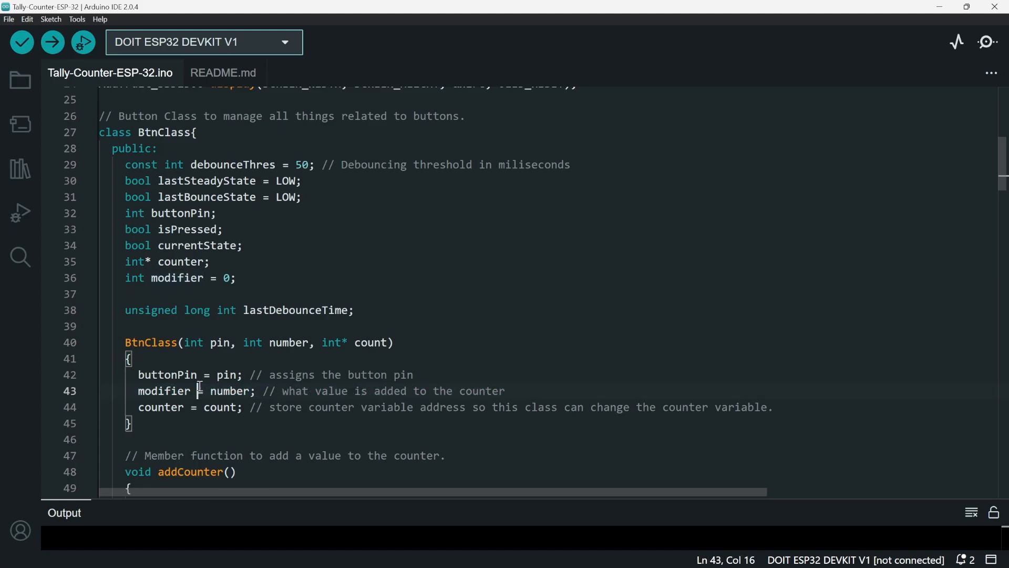
double_click(168, 405)
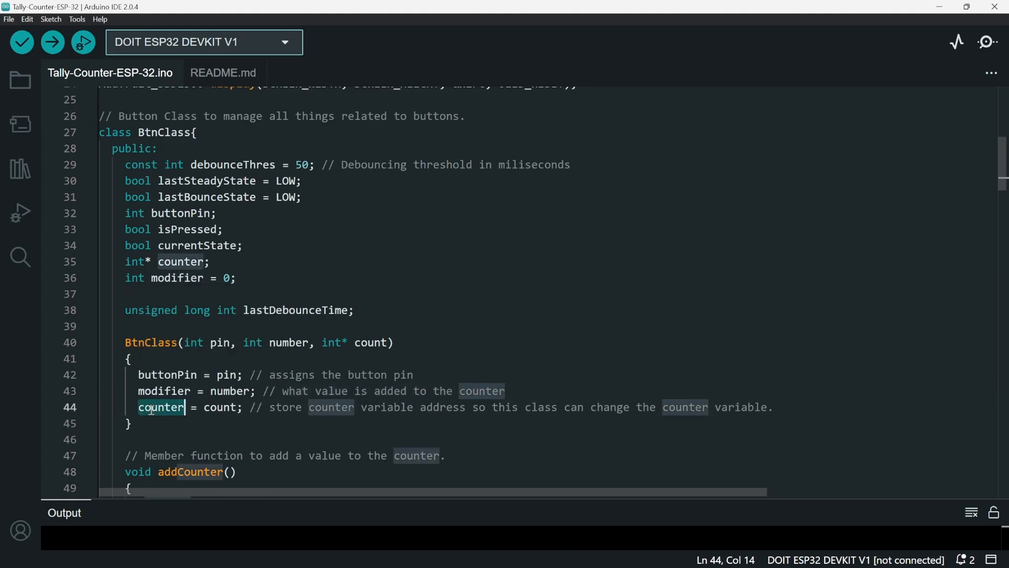
left_click(239, 408)
left_click(231, 374)
scroll(231, 375, "down", 3)
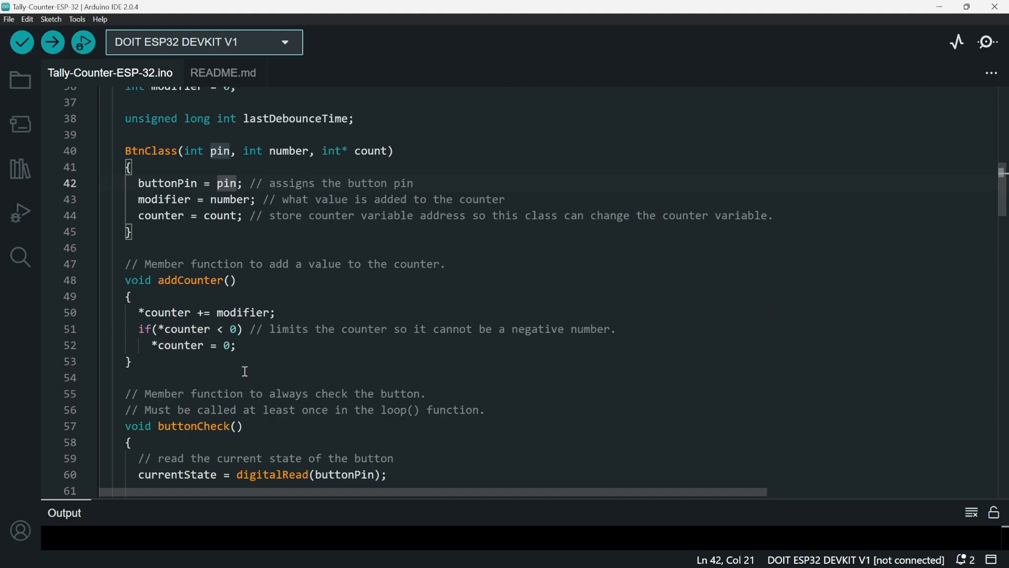
scroll(189, 340, "up", 1)
scroll(102, 284, "down", 1)
left_click_drag(127, 267, 190, 361)
left_click(178, 315)
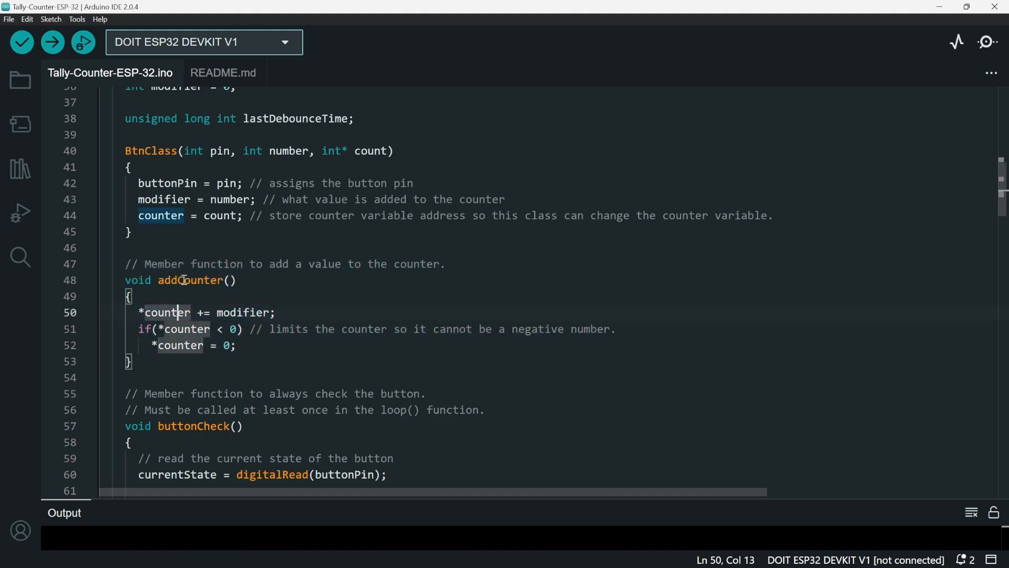
left_click(224, 280)
left_click(237, 280)
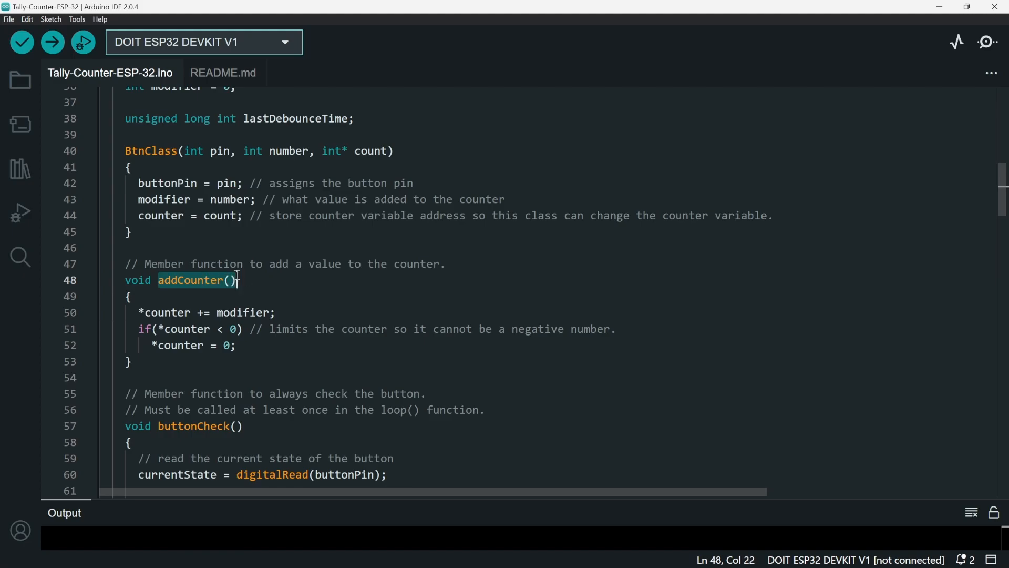
scroll(249, 282, "up", 3)
scroll(253, 296, "down", 3)
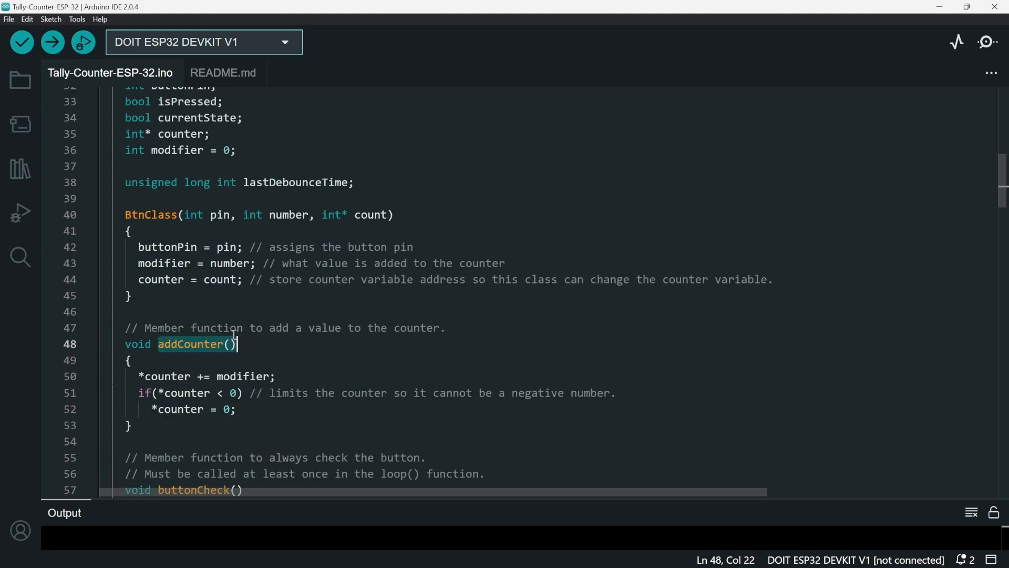
scroll(252, 298, "down", 3)
left_click(201, 313)
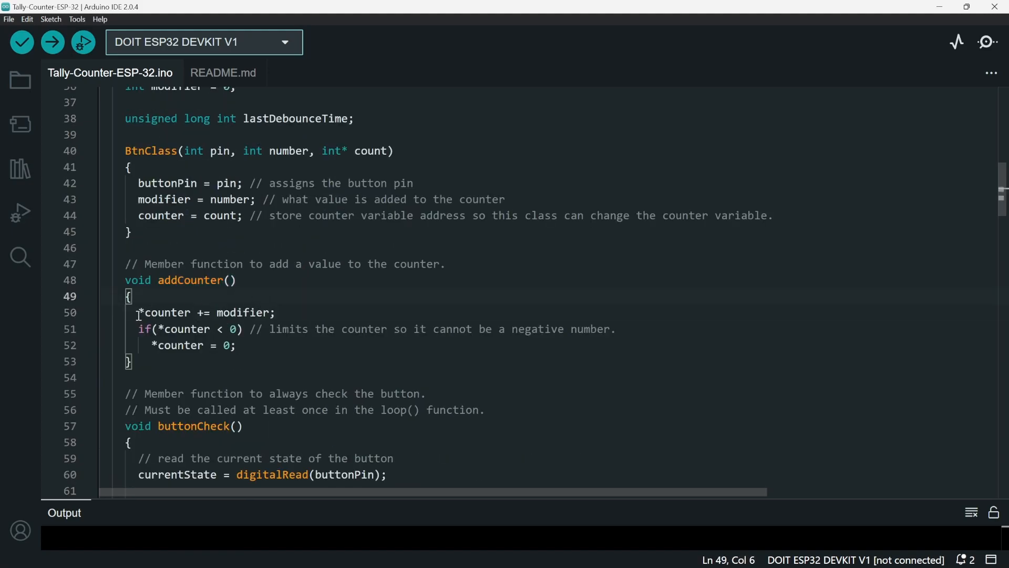
left_click_drag(138, 313, 272, 312)
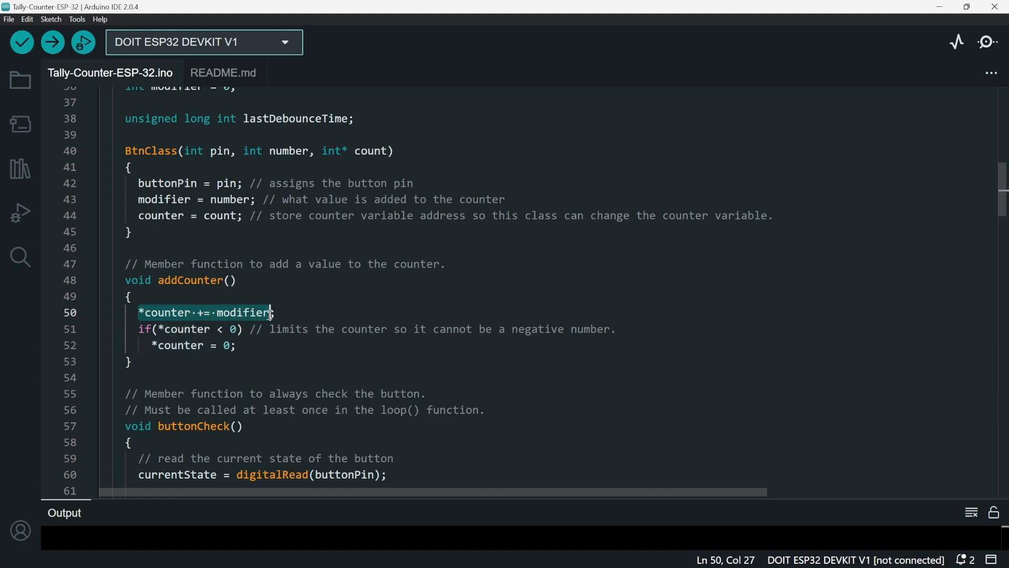
key("Escape")
scroll(260, 315, "up", 4)
scroll(268, 331, "down", 1)
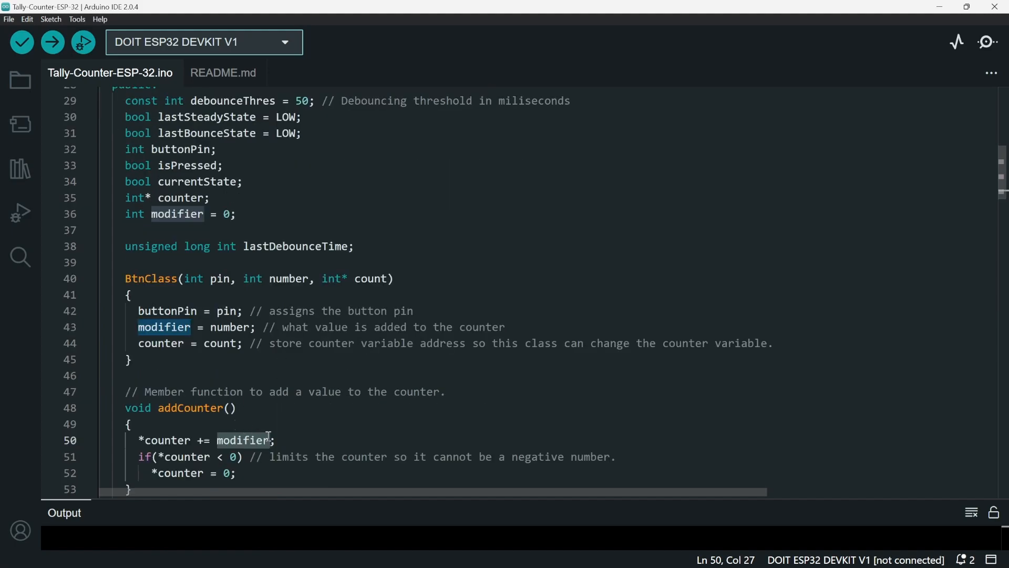
scroll(242, 425, "down", 1)
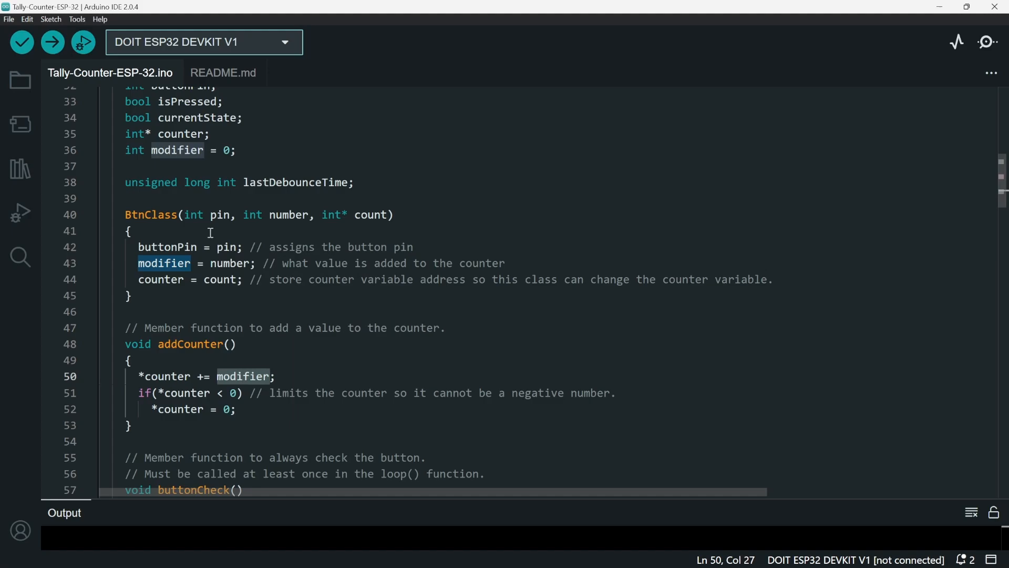
left_click(230, 376)
scroll(174, 282, "down", 2)
mouse_move(139, 264)
left_mouse_down()
mouse_move(207, 264)
mouse_move(245, 281)
mouse_move(251, 266)
mouse_move(637, 281)
mouse_move(129, 292)
mouse_move(244, 279)
left_mouse_up()
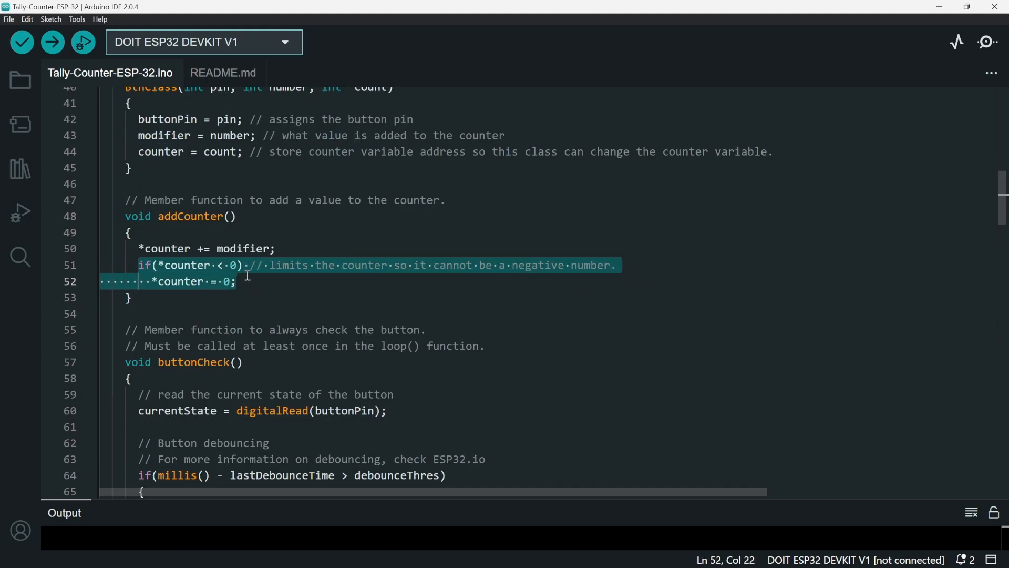
left_click(238, 265)
left_click(213, 266)
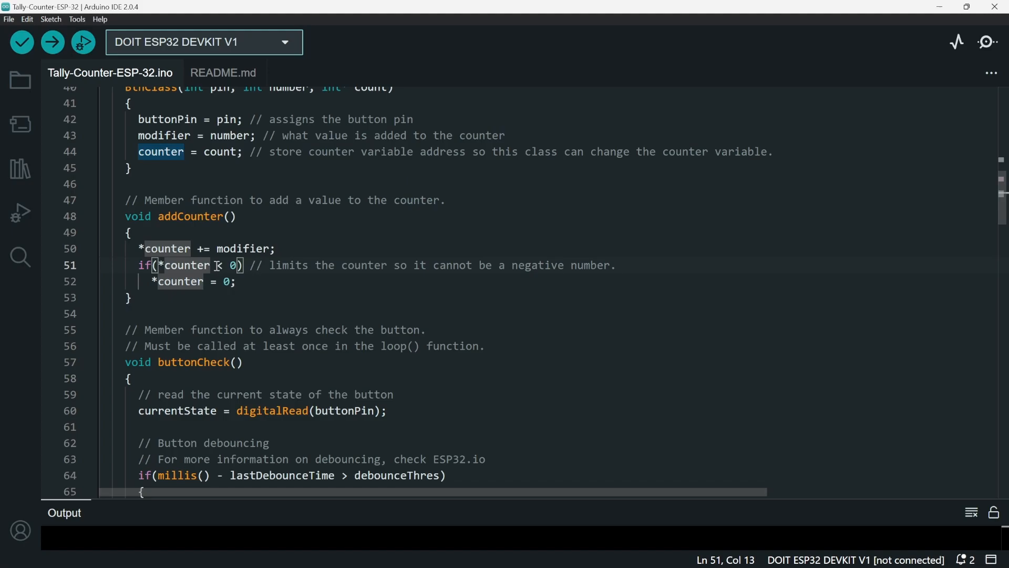
left_click(237, 265)
mouse_move(178, 281)
left_mouse_down()
mouse_move(244, 287)
mouse_move(152, 281)
left_mouse_up()
left_click(210, 281)
mouse_move(212, 278)
left_mouse_down()
mouse_move(232, 281)
mouse_move(139, 266)
left_mouse_up()
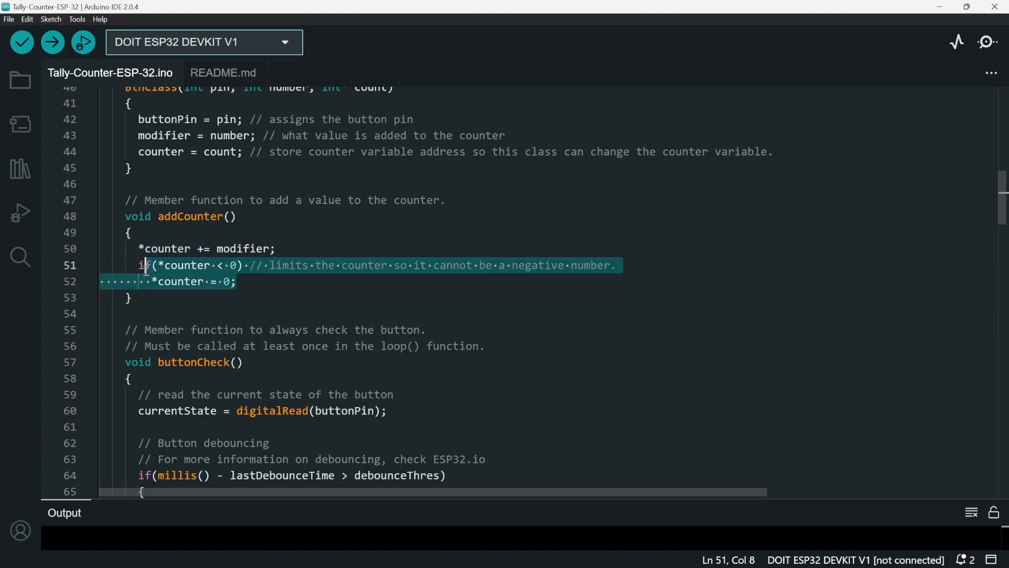
left_click(164, 278)
mouse_move(237, 281)
left_mouse_down()
mouse_move(139, 265)
mouse_move(260, 285)
left_mouse_up()
left_click(282, 289)
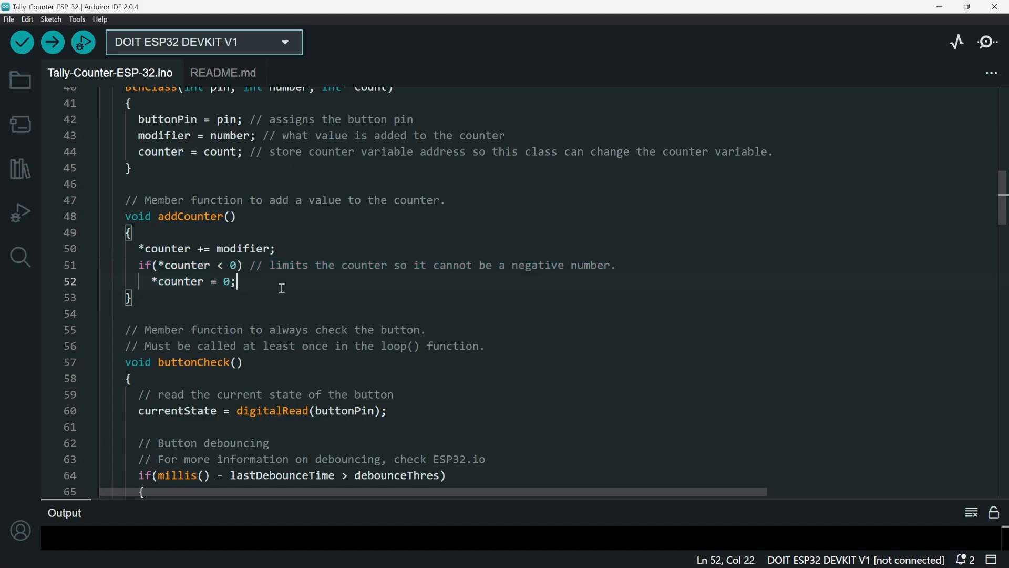
scroll(342, 273, "down", 3)
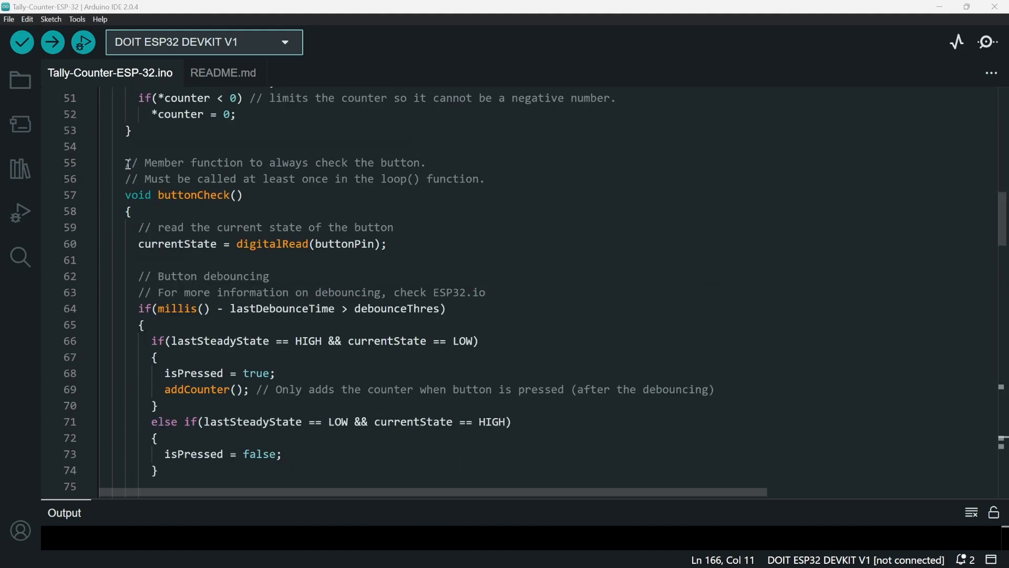
left_click_drag(127, 164, 516, 179)
left_click(263, 179)
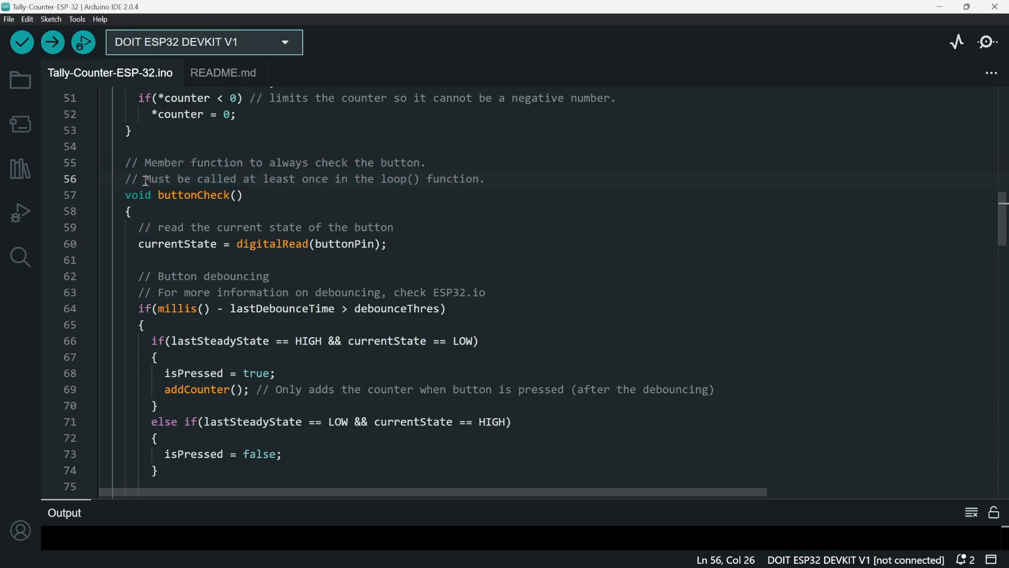
mouse_move(145, 181)
left_mouse_down()
mouse_move(499, 187)
mouse_move(198, 176)
mouse_move(297, 159)
mouse_move(337, 177)
mouse_move(488, 180)
left_mouse_up()
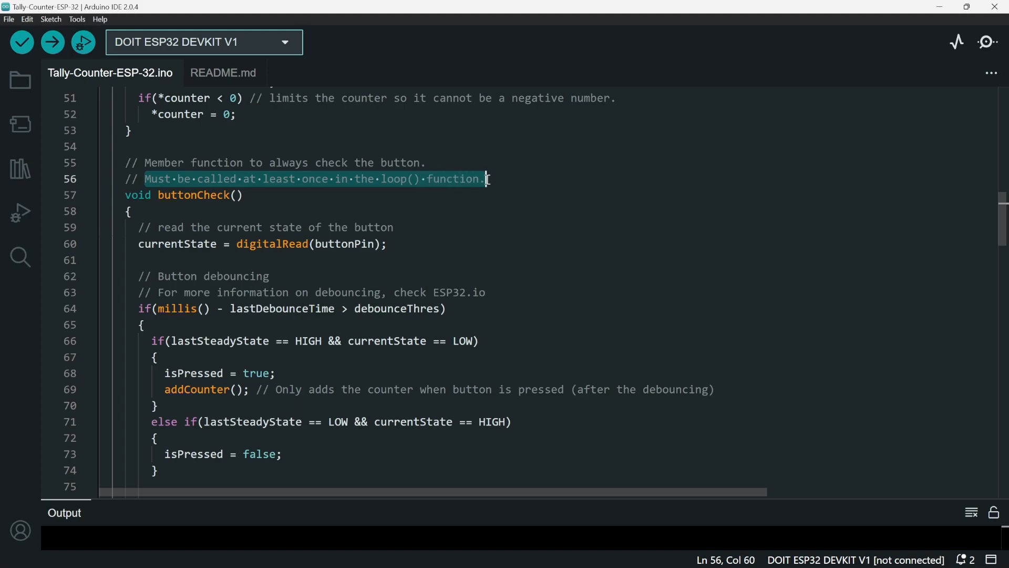
scroll(194, 162, "down", 4)
scroll(198, 139, "down", 20)
scroll(190, 187, "up", 3)
scroll(197, 229, "down", 3)
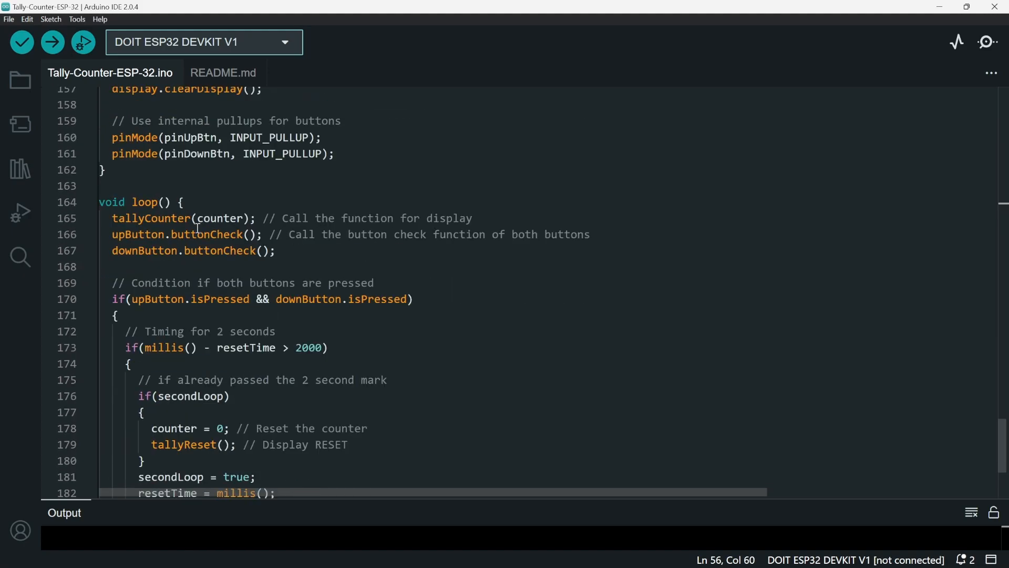
double_click(120, 234)
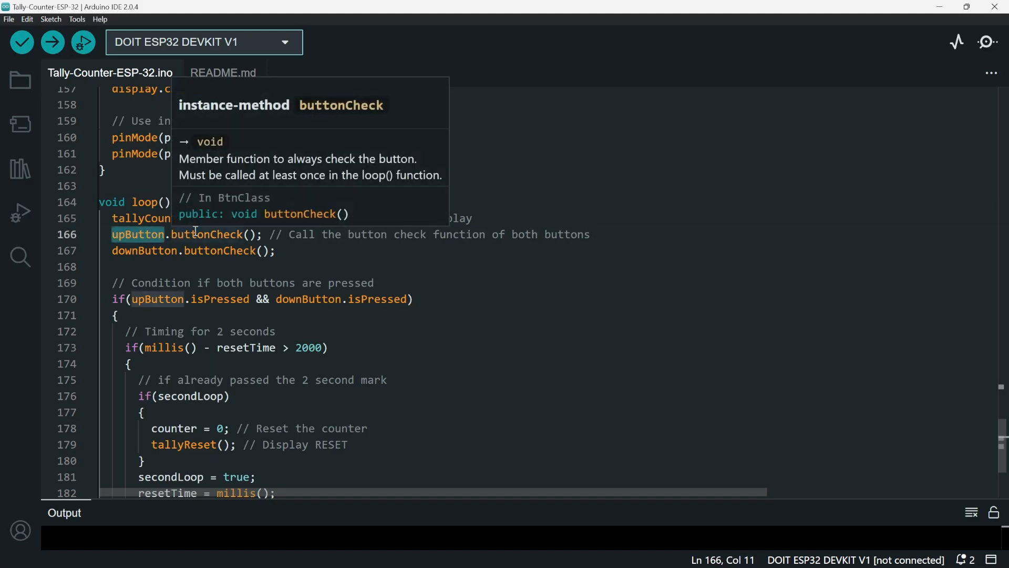
double_click(179, 234)
double_click(136, 250)
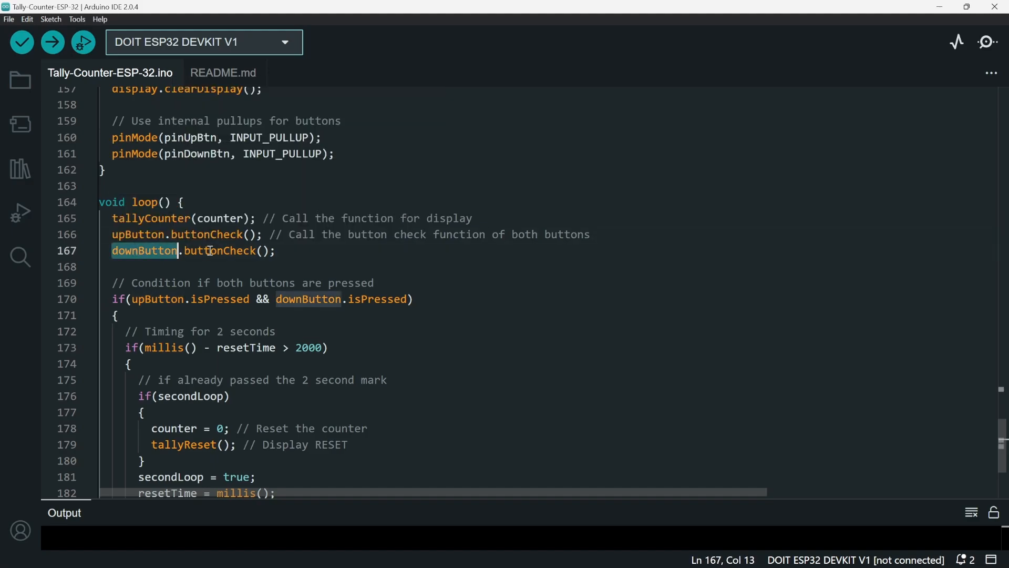
double_click(207, 251)
left_click(270, 251)
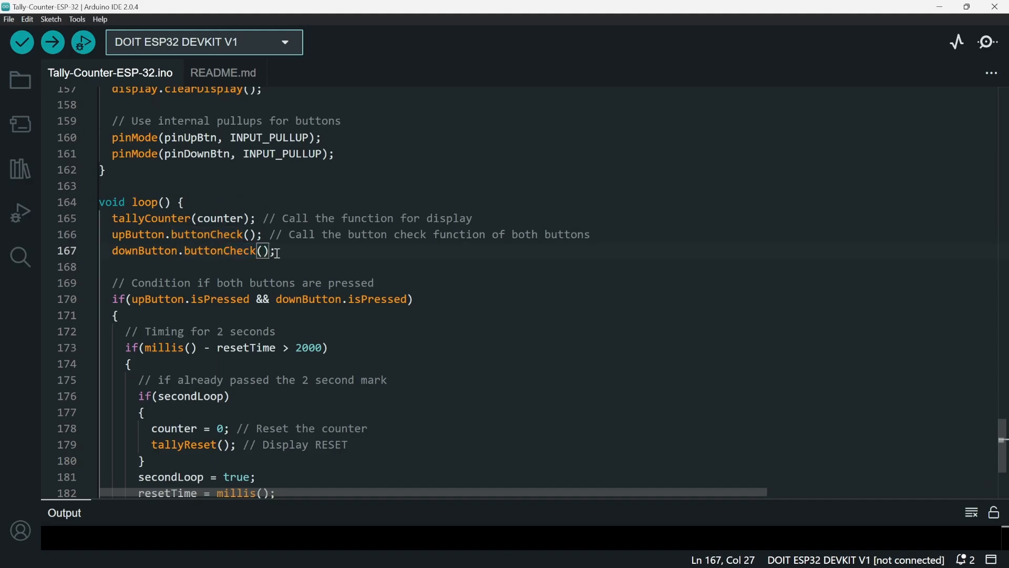
scroll(276, 252, "up", 10)
scroll(261, 237, "up", 10)
scroll(246, 221, "up", 5)
scroll(236, 237, "up", 5)
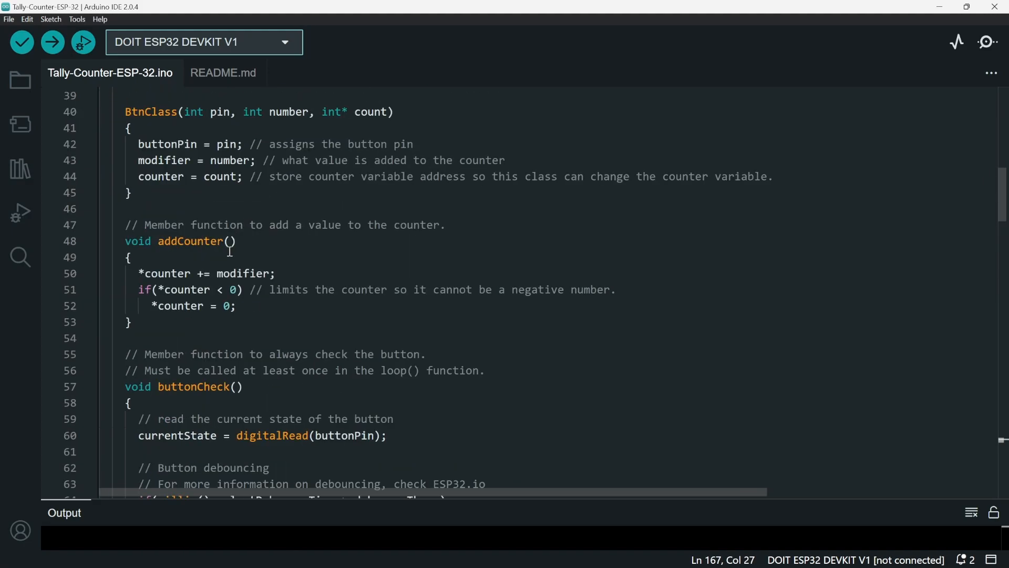
scroll(190, 260, "down", 4)
mouse_move(192, 387)
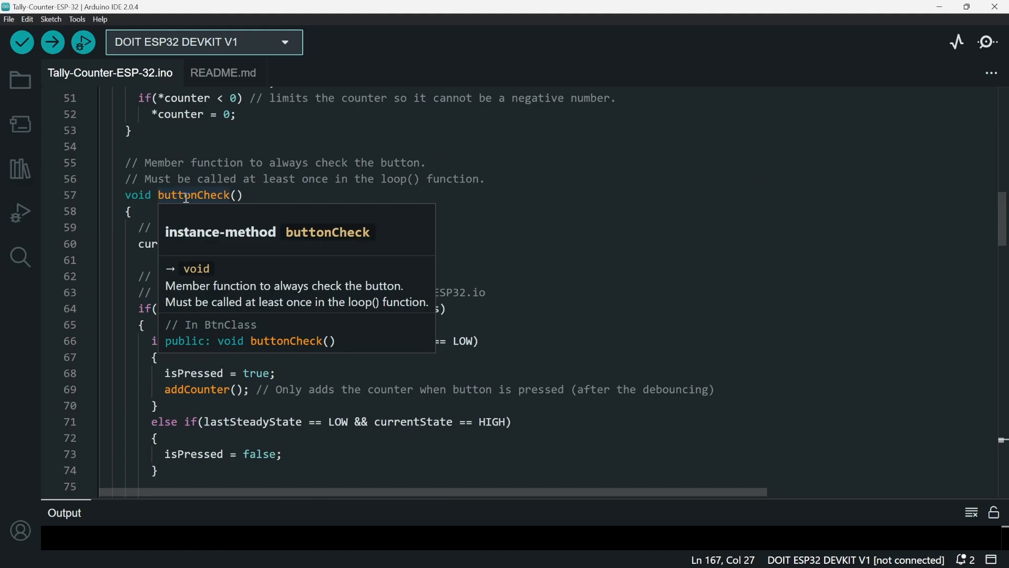
left_click_drag(138, 228, 398, 242)
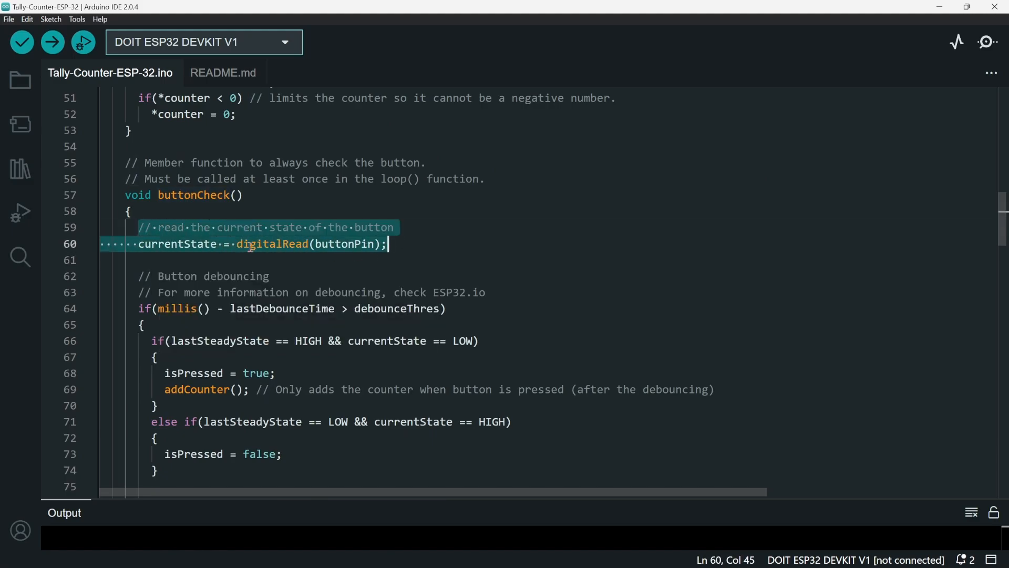
double_click(171, 246)
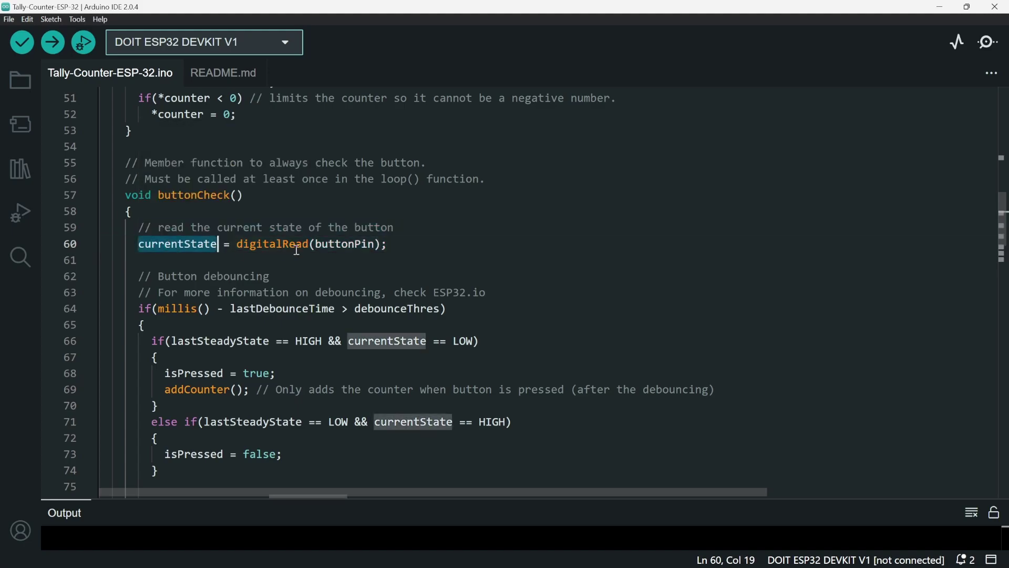
double_click(269, 245)
scroll(196, 269, "down", 3)
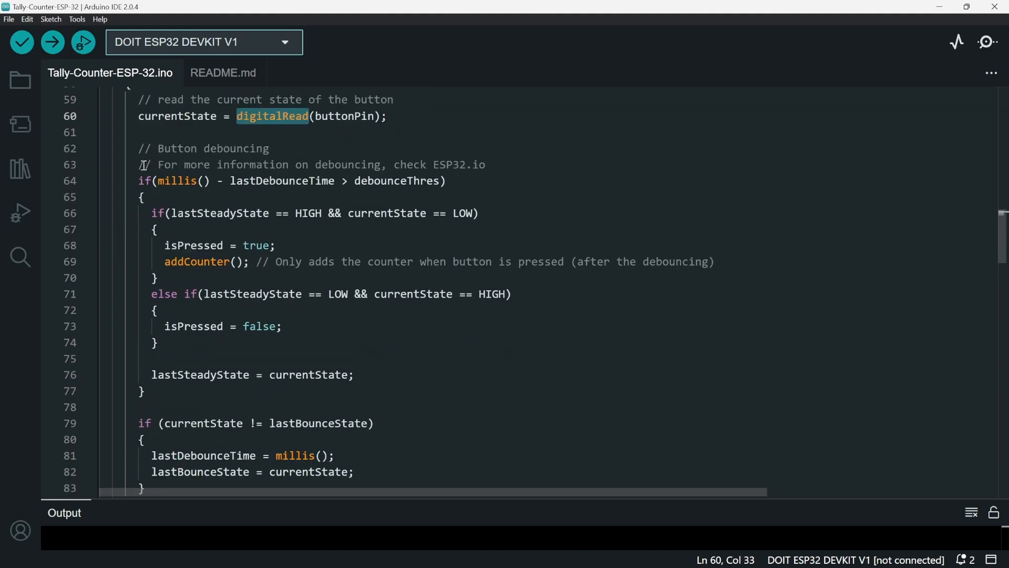
left_click_drag(138, 148, 282, 149)
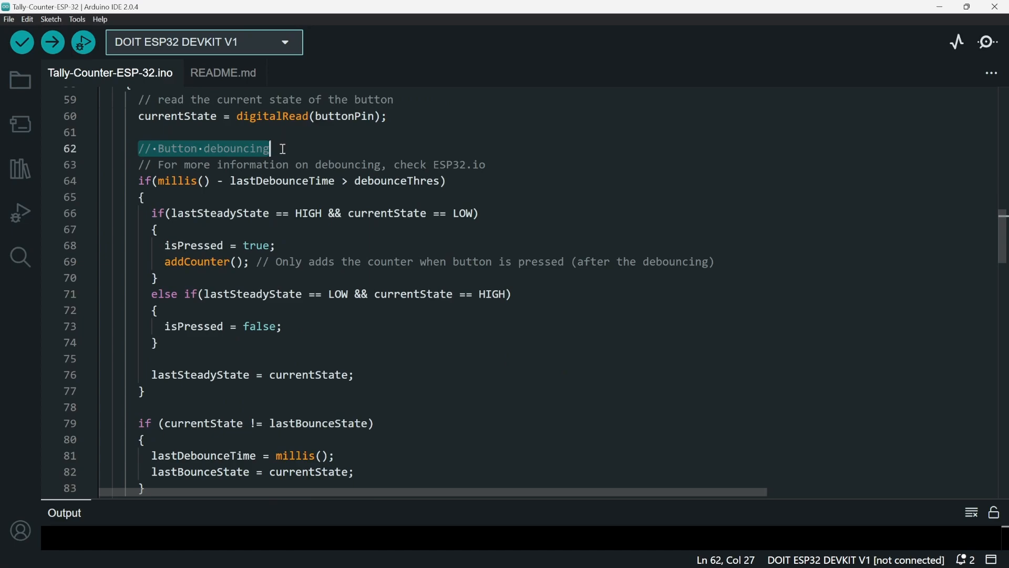
mouse_move(139, 164)
left_mouse_down()
mouse_move(312, 181)
mouse_move(383, 168)
left_mouse_up()
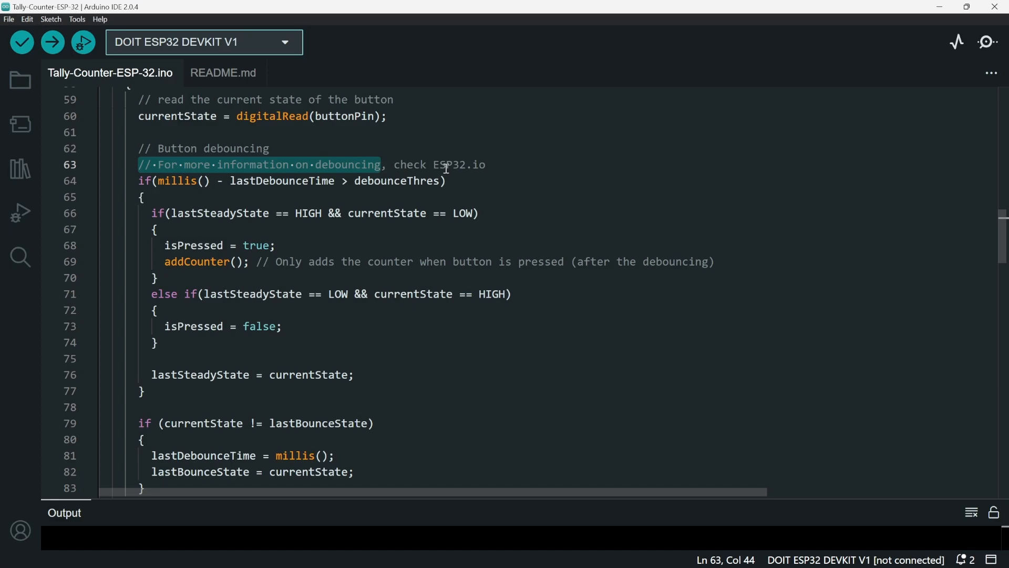
left_click(144, 180)
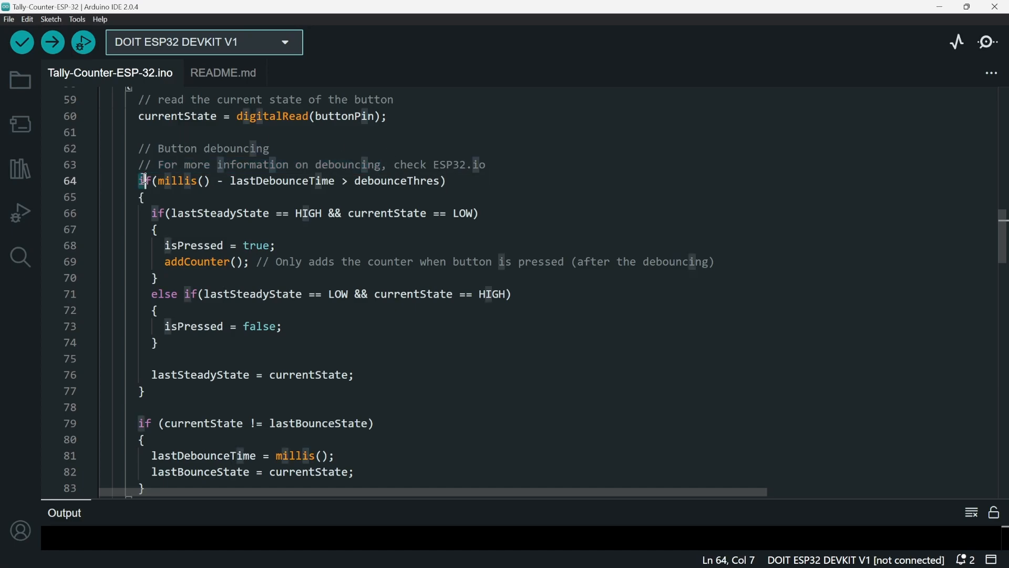
left_click_drag(139, 181, 395, 181)
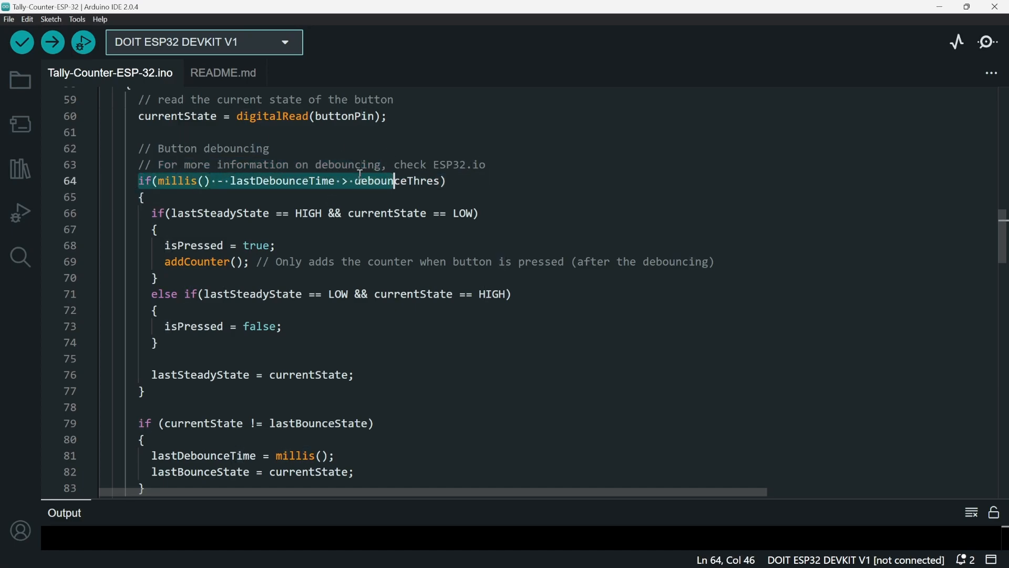
double_click(292, 181)
mouse_move(221, 212)
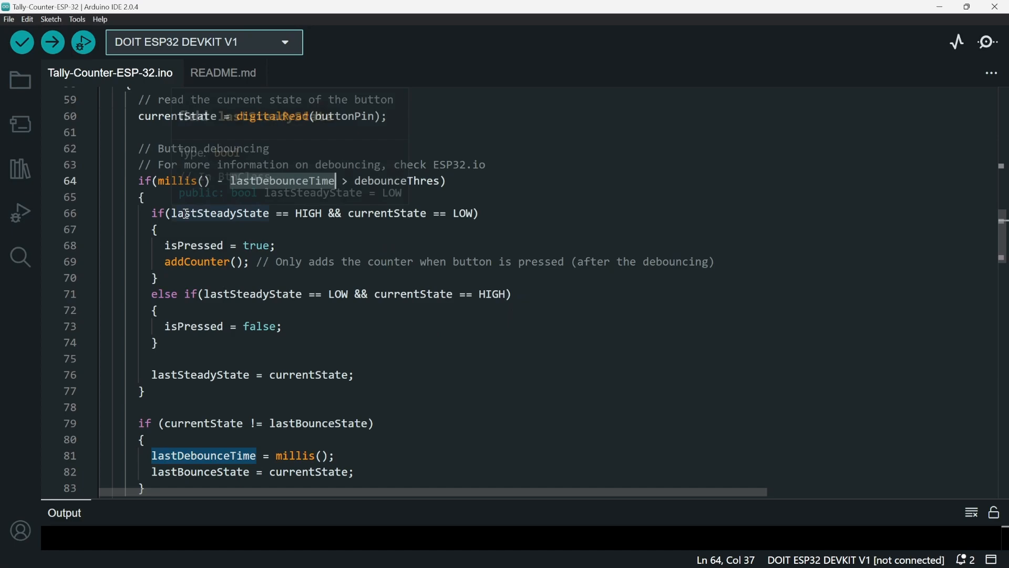
double_click(169, 213)
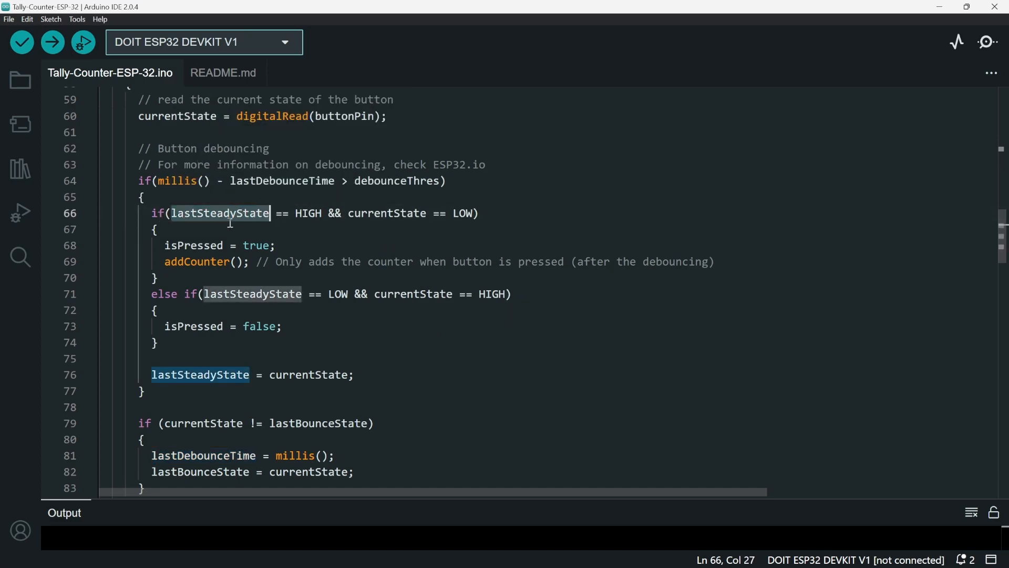
left_click(317, 213)
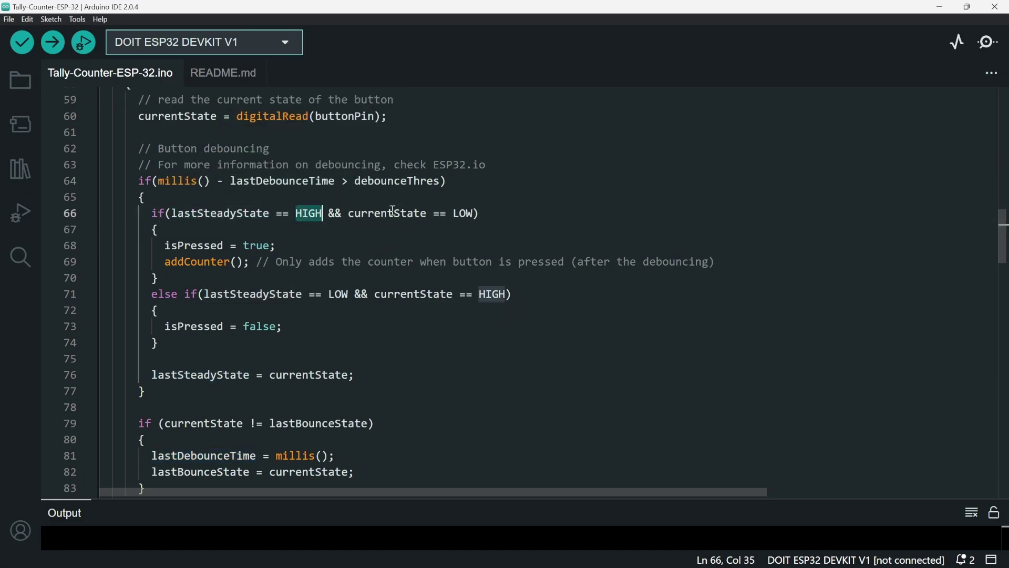
double_click(465, 213)
left_click(197, 245)
left_click(271, 245)
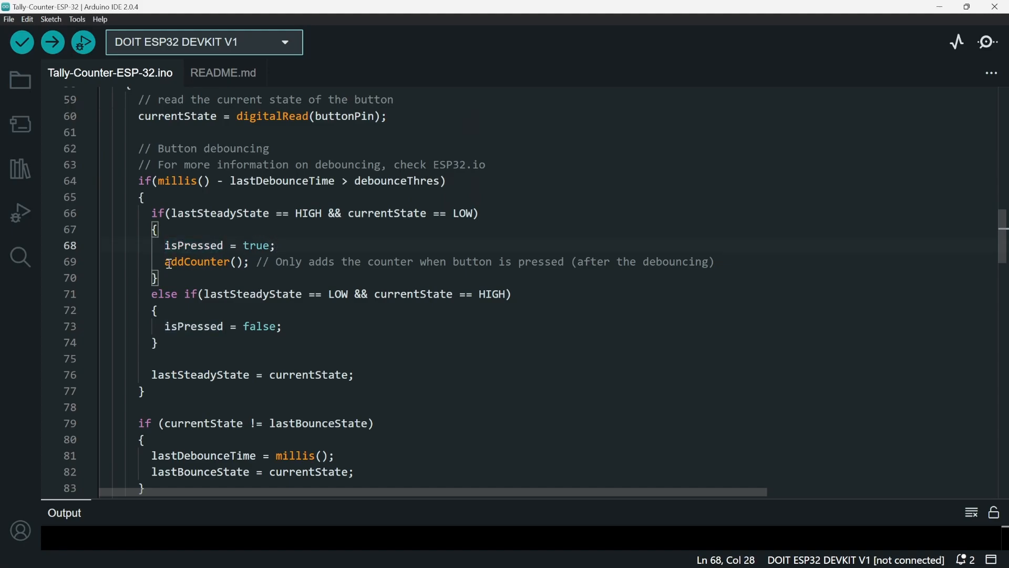
left_click_drag(165, 263, 250, 262)
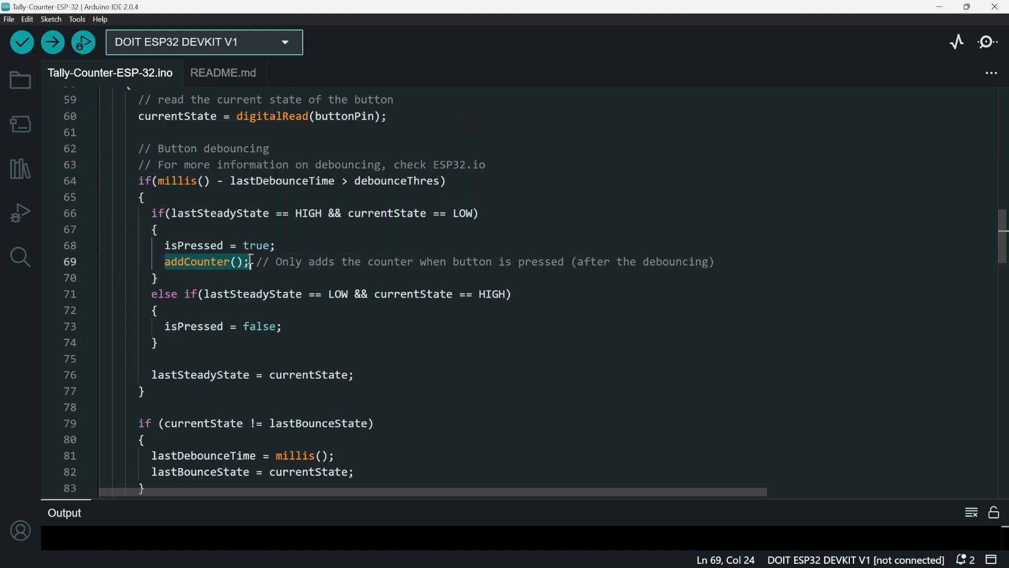
double_click(199, 246)
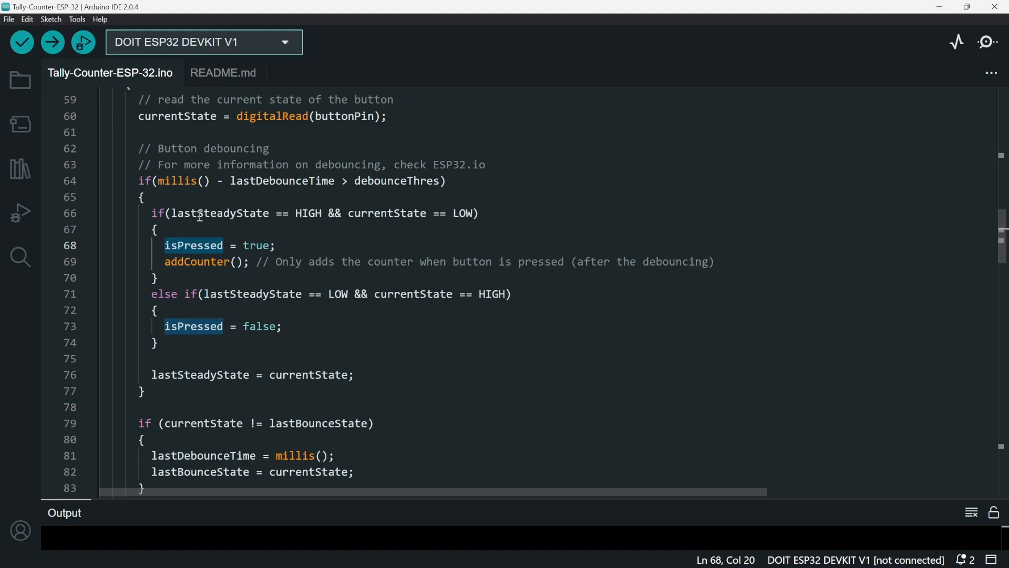
left_click(200, 214)
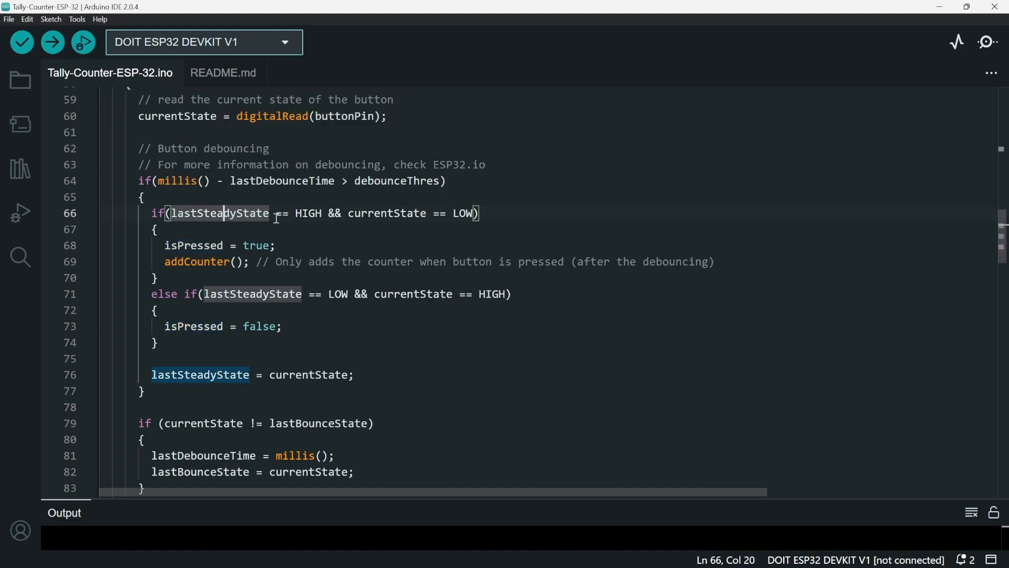
double_click(309, 214)
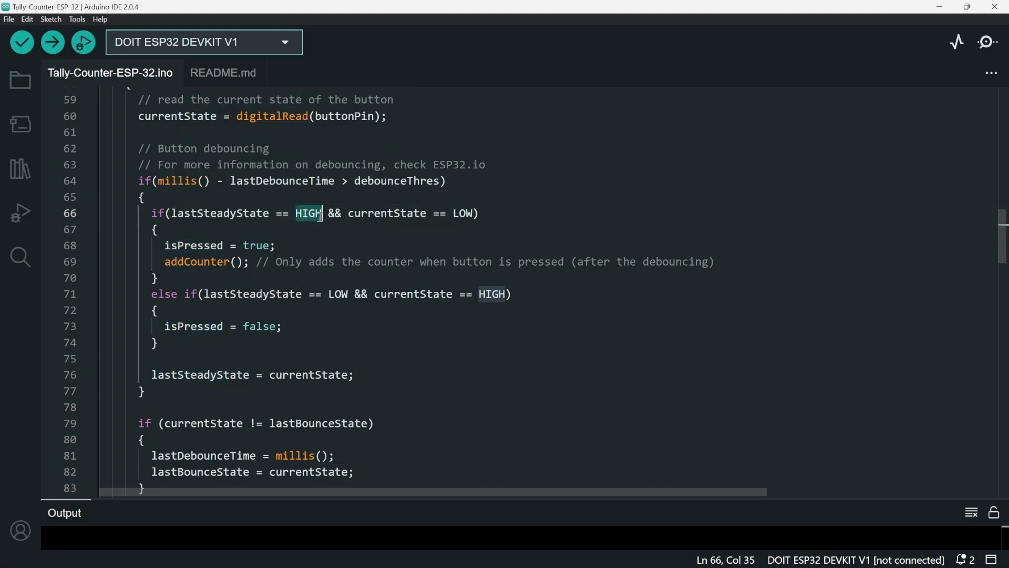
double_click(465, 214)
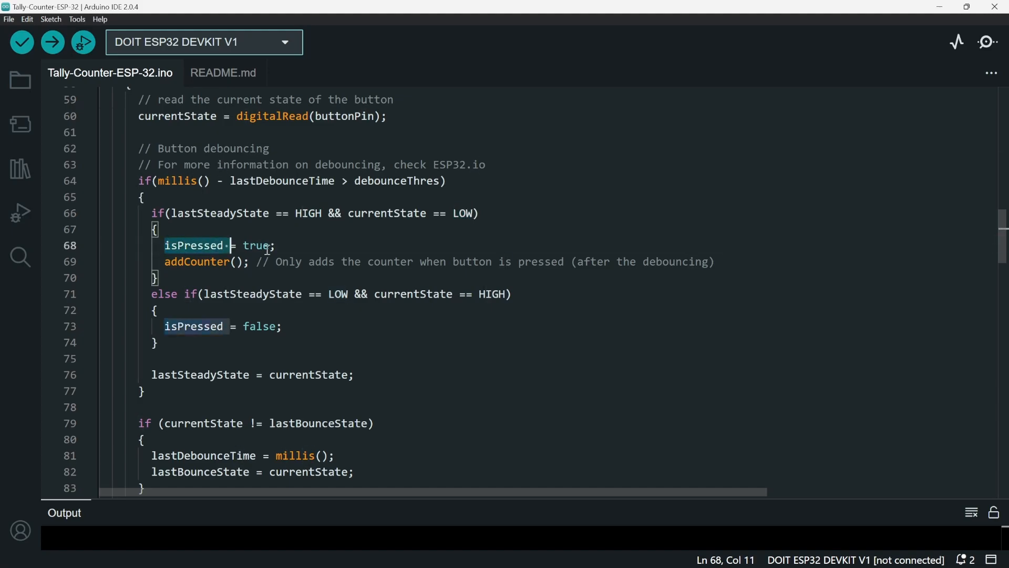
left_click_drag(166, 245, 289, 250)
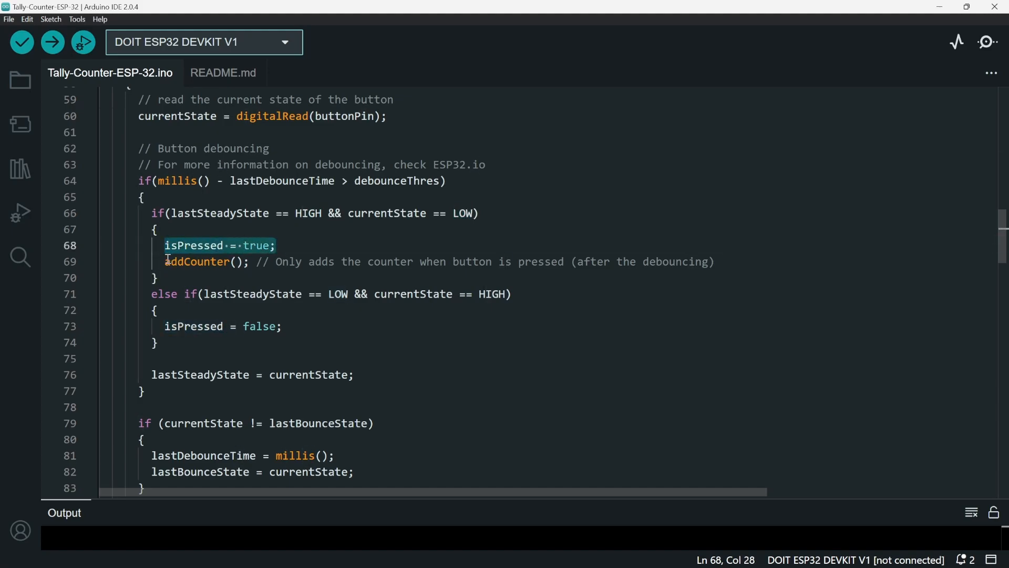
left_click_drag(166, 262, 251, 261)
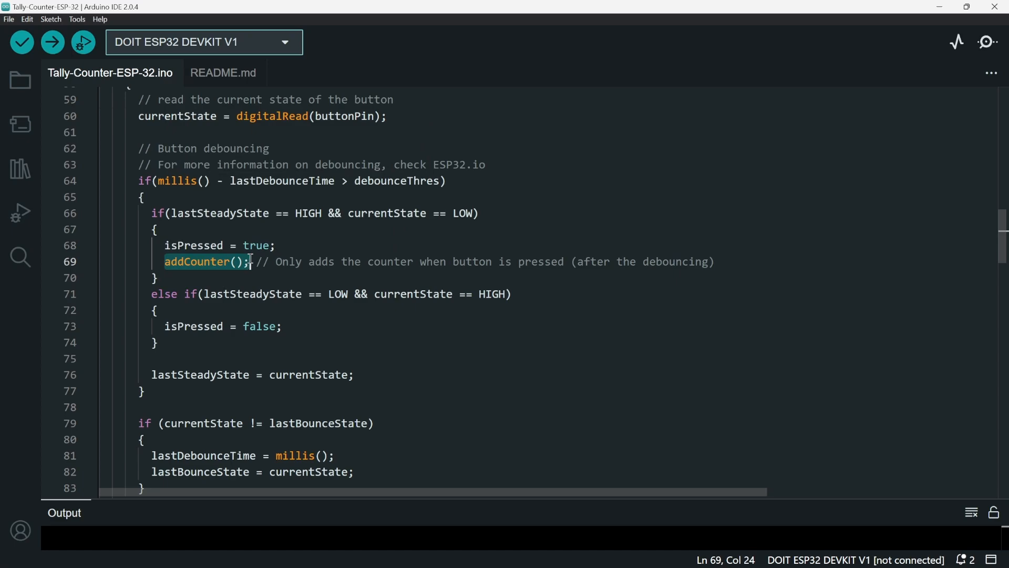
left_click_drag(152, 294, 178, 342)
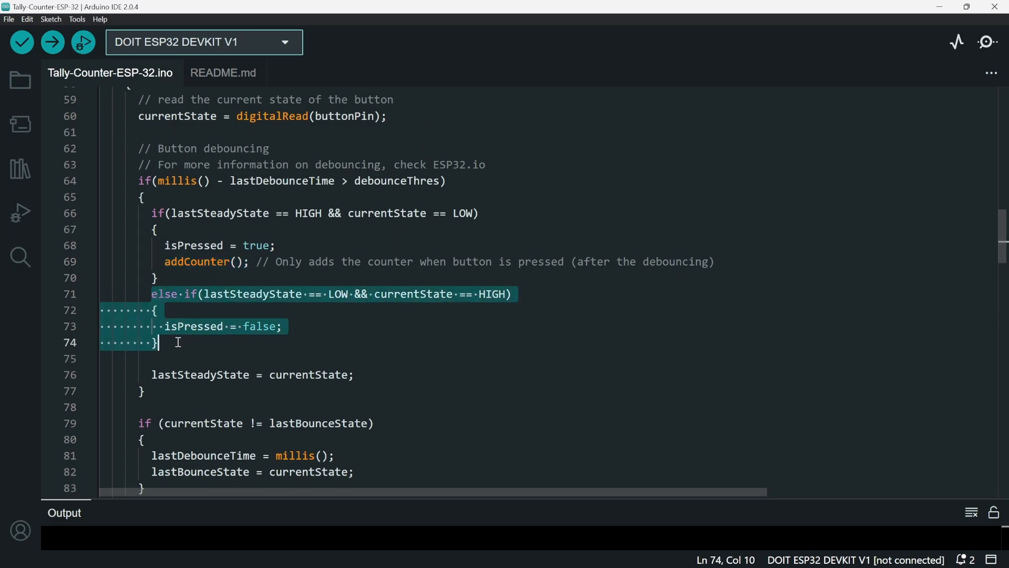
left_click(327, 294)
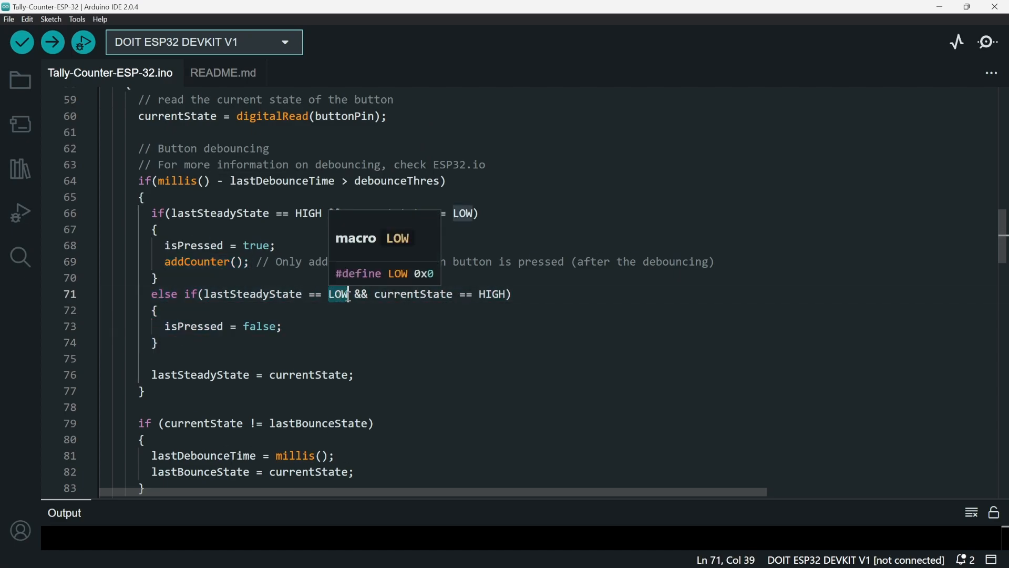
left_click(485, 294)
left_click_drag(187, 342, 164, 326)
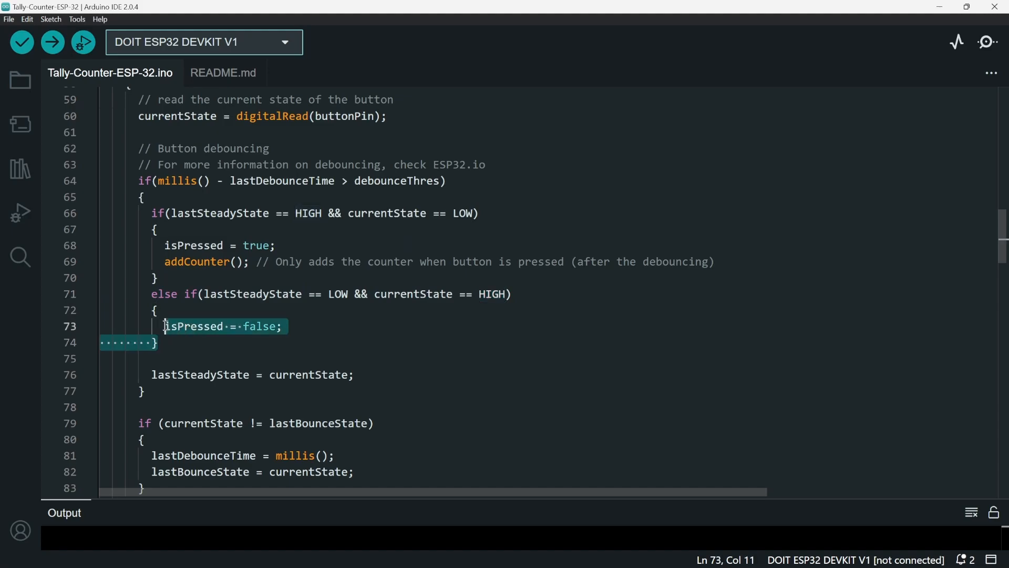
scroll(190, 319, "down", 3)
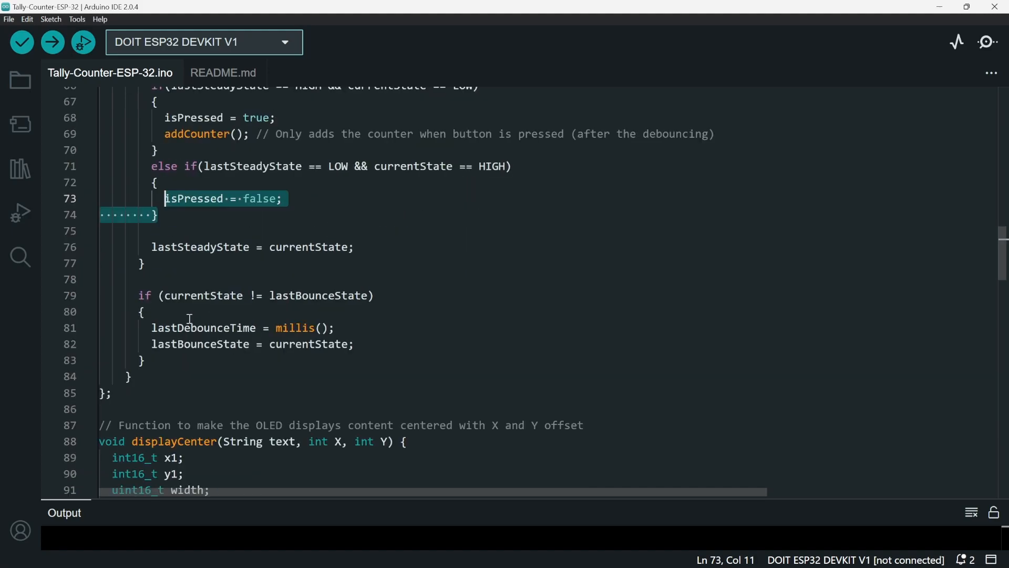
left_click_drag(354, 353, 139, 295)
scroll(140, 296, "down", 3)
left_click(223, 199)
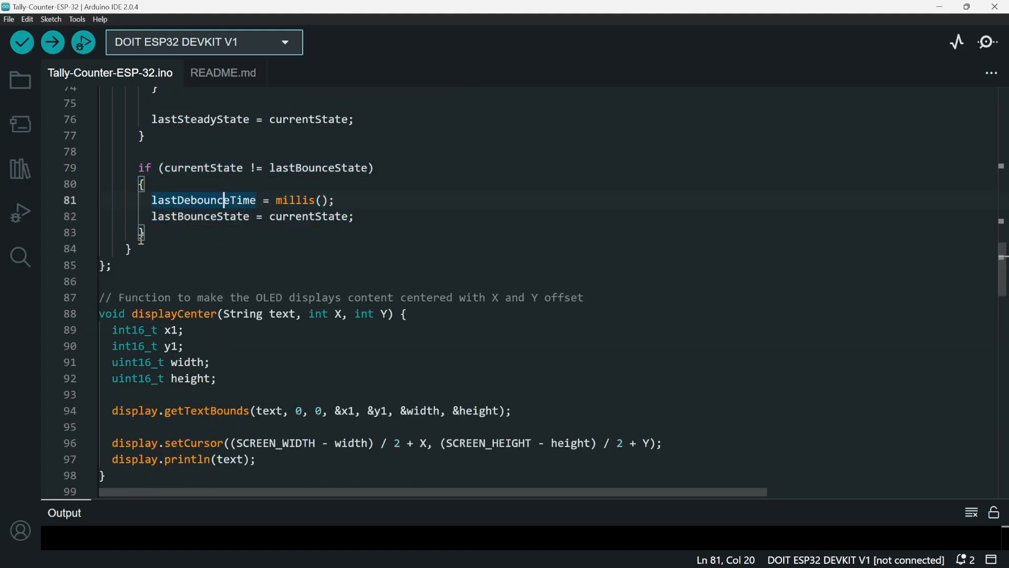
scroll(293, 296, "up", 4)
scroll(237, 237, "up", 4)
scroll(165, 211, "up", 2)
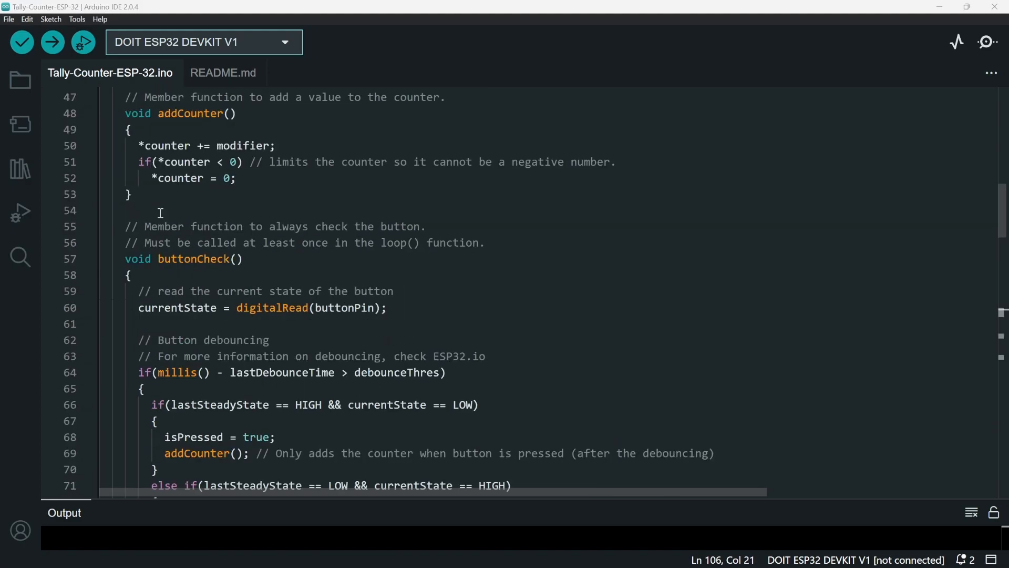
scroll(170, 261, "down", 7)
scroll(172, 301, "down", 3)
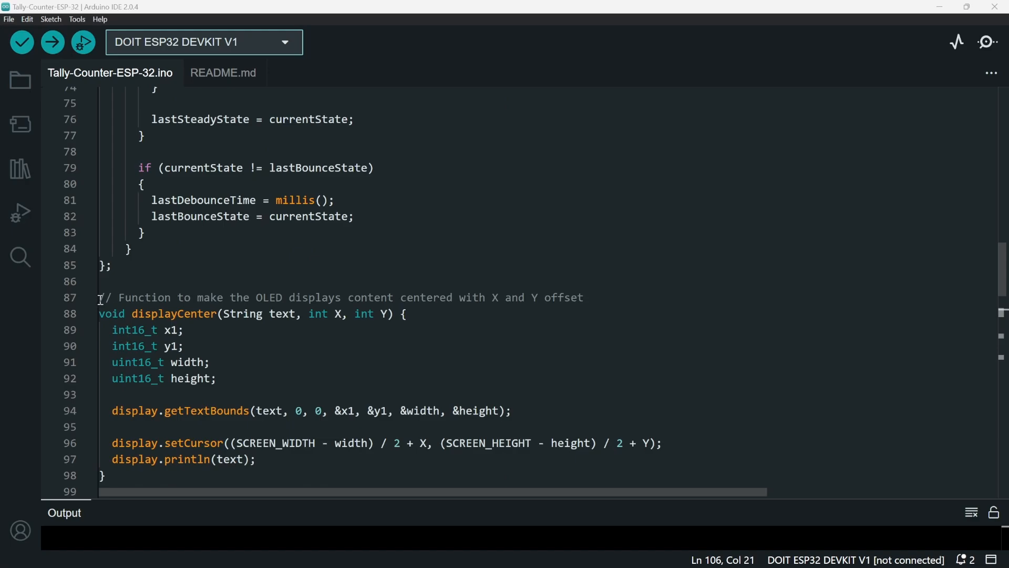
mouse_move(100, 299)
left_mouse_down()
mouse_move(211, 247)
mouse_move(204, 324)
mouse_move(206, 250)
left_mouse_up()
scroll(198, 332, "down", 5)
scroll(197, 284, "down", 9)
scroll(211, 247, "down", 5)
scroll(150, 347, "up", 3)
scroll(153, 320, "up", 3)
scroll(150, 315, "up", 8)
scroll(204, 324, "up", 3)
left_click(269, 250)
double_click(151, 250)
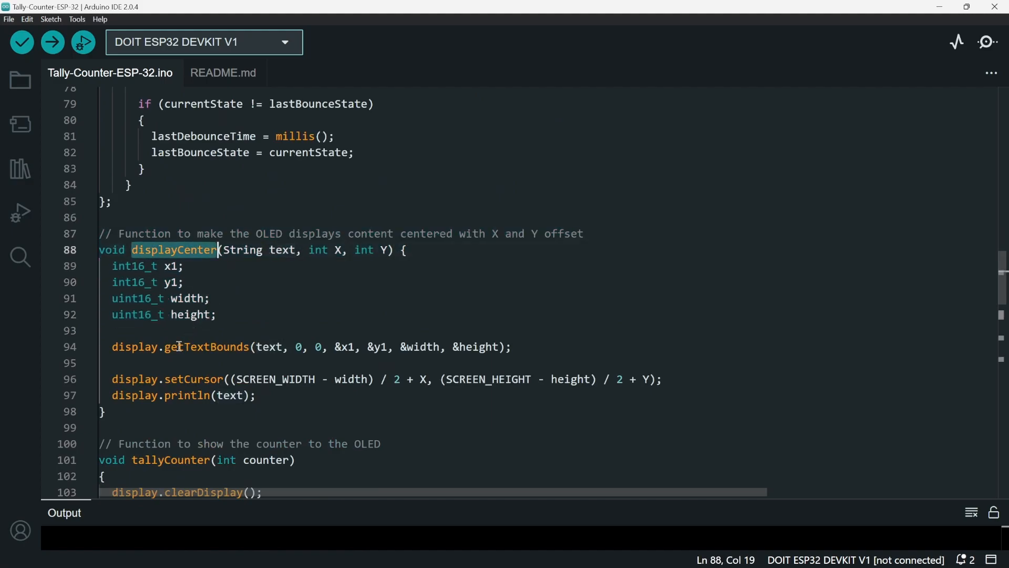
scroll(180, 347, "down", 3)
double_click(170, 368)
scroll(169, 367, "down", 2)
scroll(158, 368, "down", 3)
double_click(148, 368)
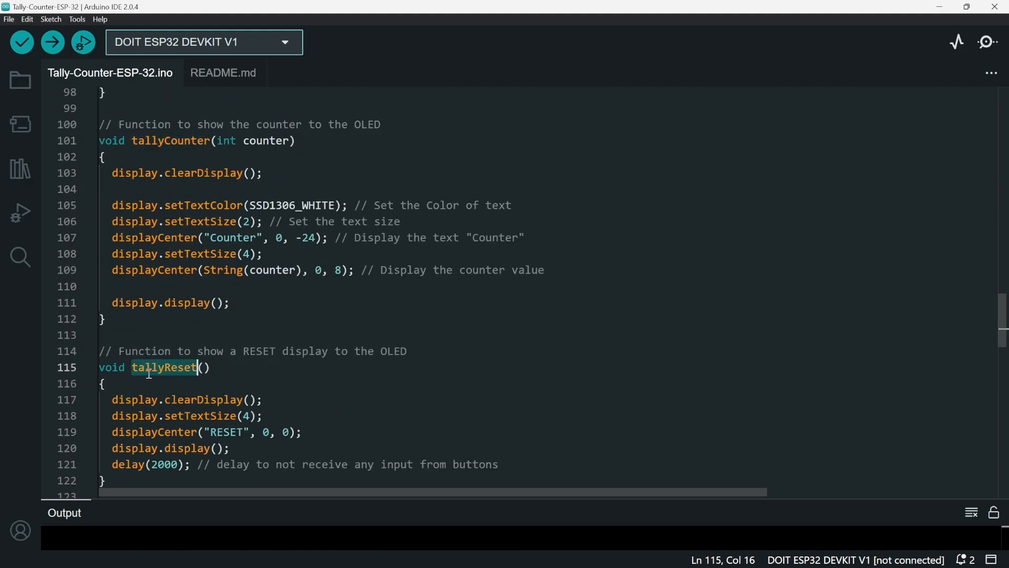
scroll(182, 402, "down", 7)
scroll(181, 405, "down", 3)
scroll(181, 361, "up", 4)
left_click(170, 257)
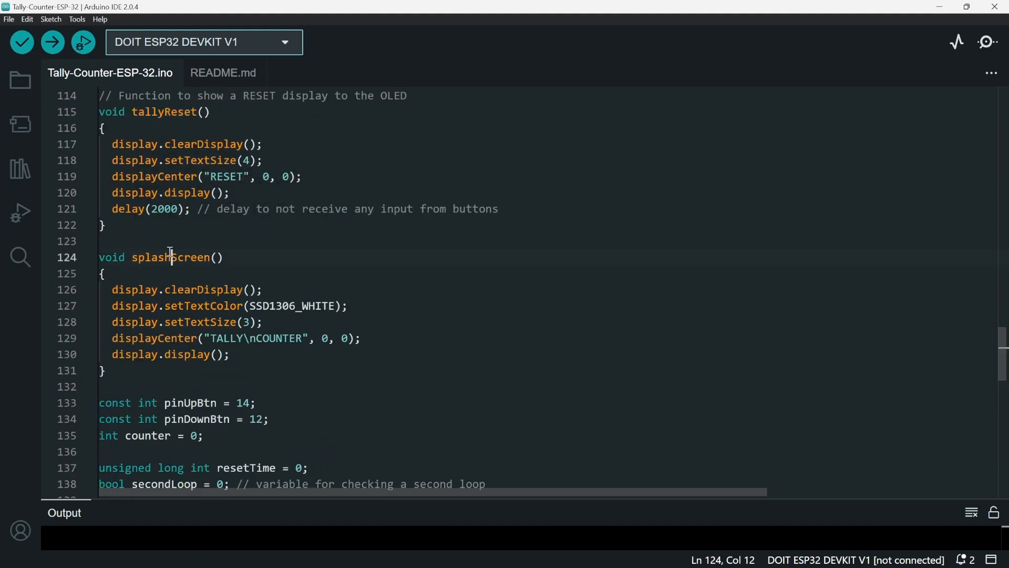
double_click(171, 257)
scroll(197, 277, "up", 5)
scroll(261, 311, "up", 4)
left_click(186, 266)
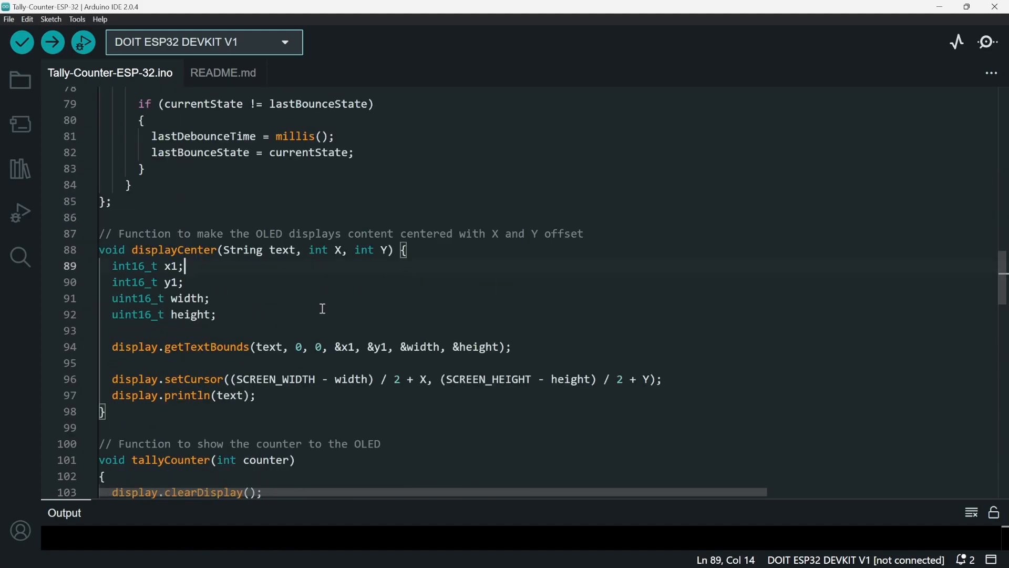
double_click(161, 249)
scroll(158, 324, "down", 3)
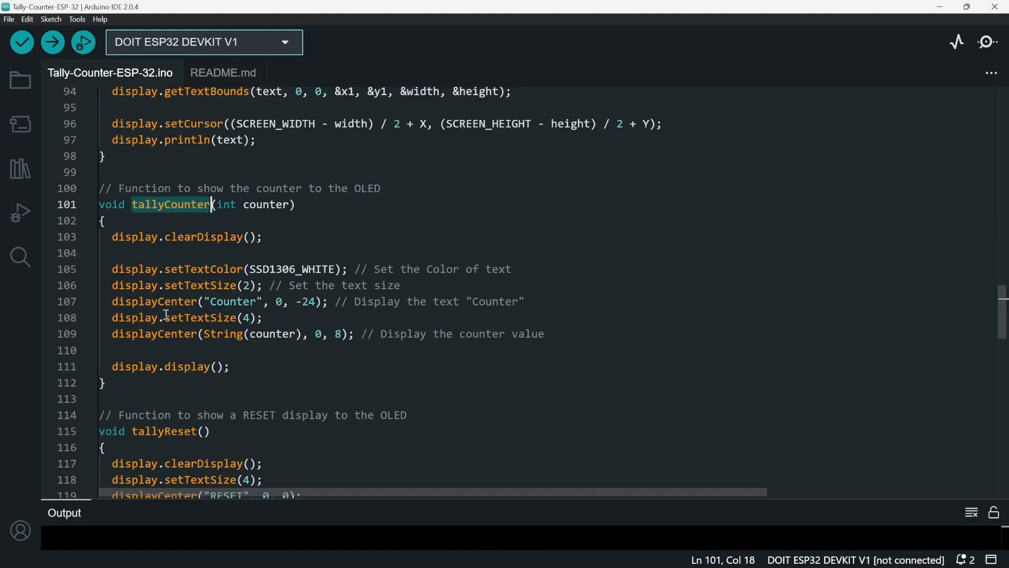
scroll(166, 316, "down", 2)
left_click(197, 366)
scroll(189, 370, "down", 2)
left_click(166, 385)
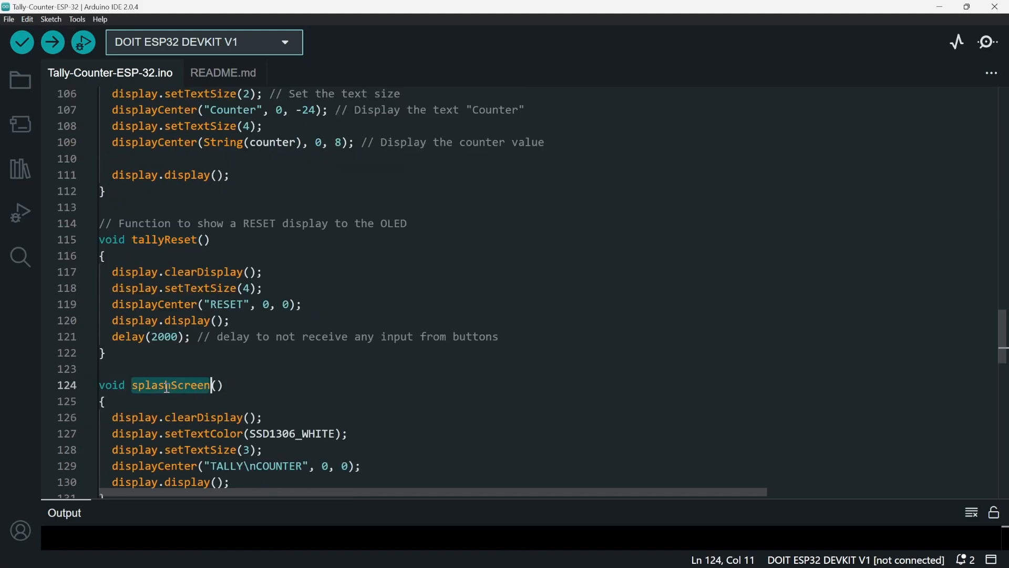
scroll(316, 316, "up", 3)
scroll(134, 261, "up", 2)
mouse_move(120, 234)
left_mouse_down()
mouse_move(178, 380)
mouse_move(185, 365)
mouse_move(337, 337)
mouse_move(283, 370)
left_mouse_up()
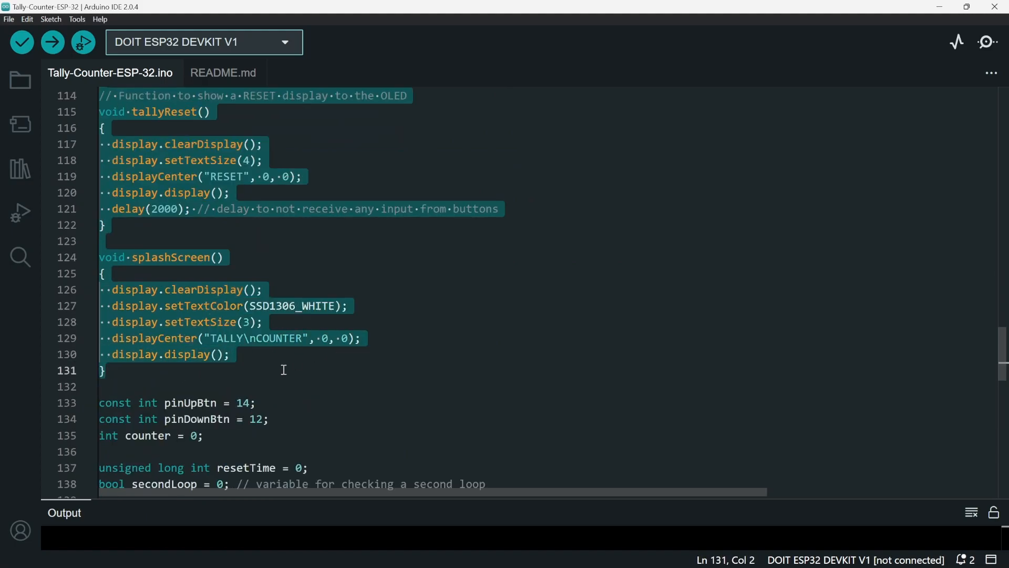
scroll(240, 370, "up", 5)
scroll(201, 312, "up", 2)
left_click(130, 235)
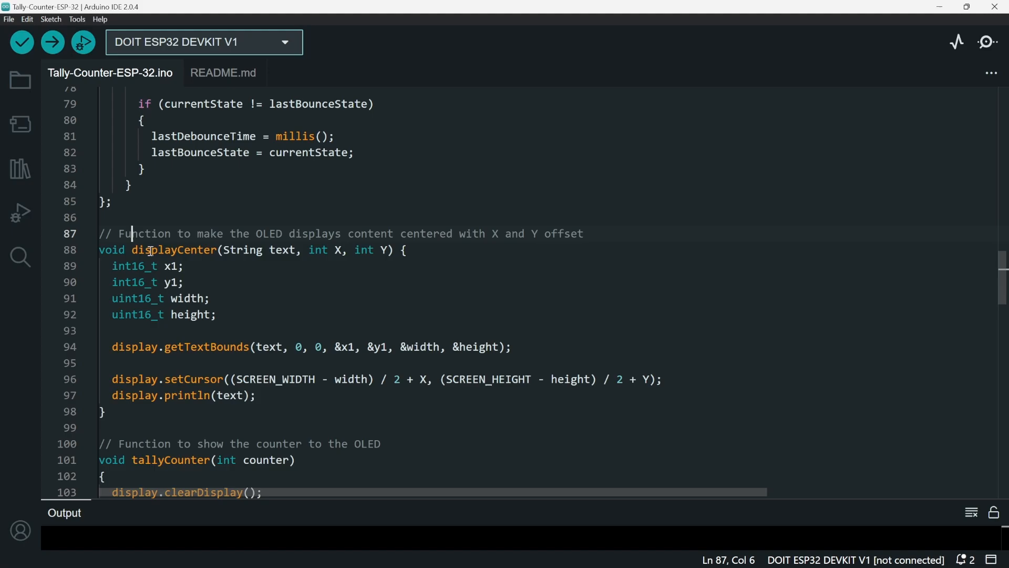
left_click_drag(130, 249, 218, 249)
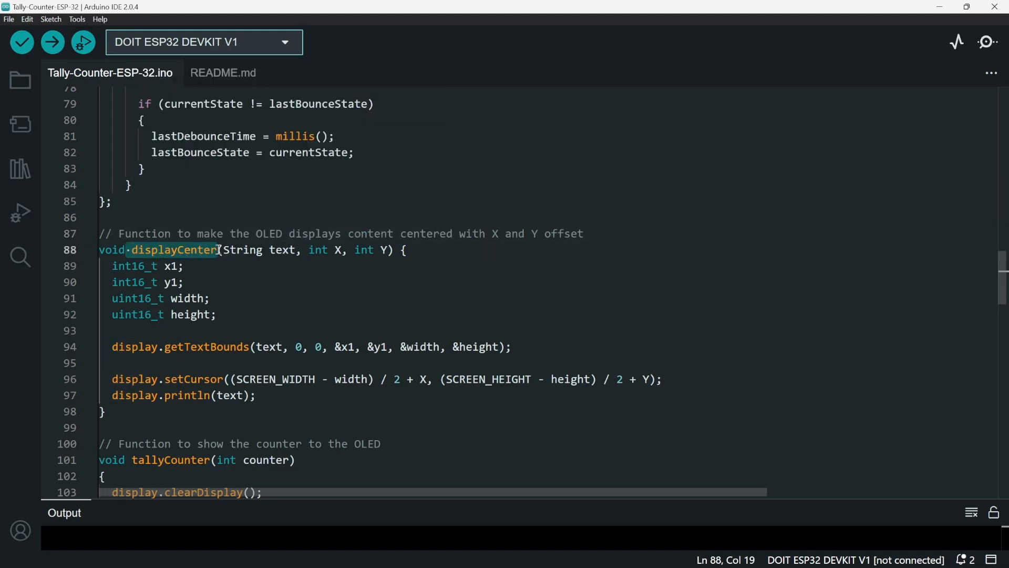
left_click(260, 250)
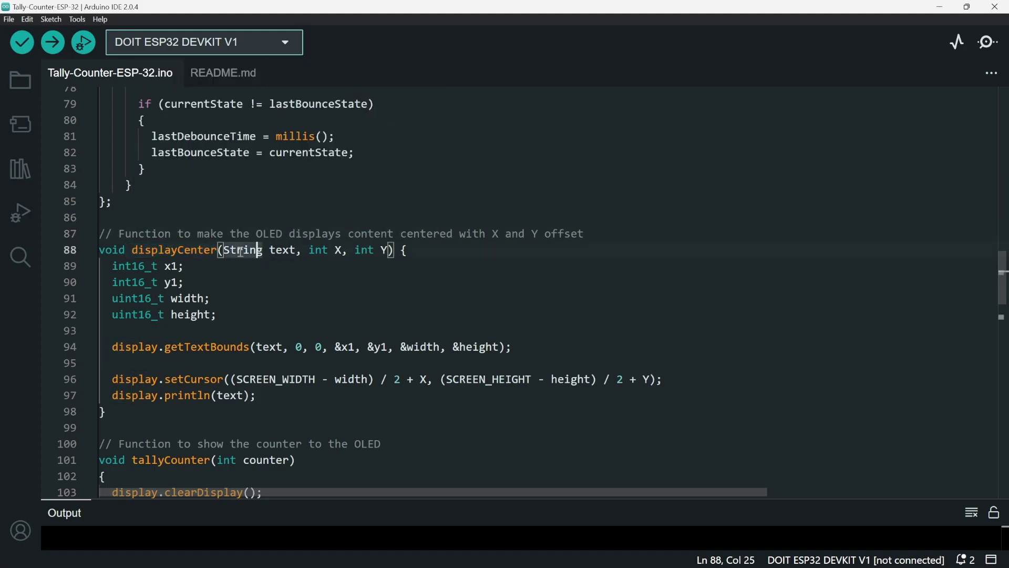
double_click(284, 249)
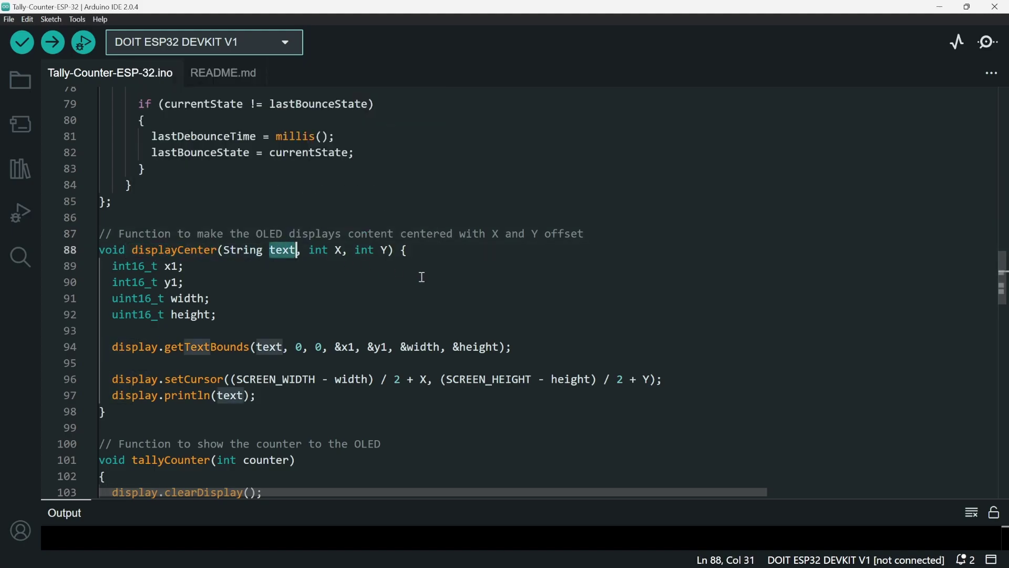
left_click(340, 251)
left_click(387, 251)
scroll(330, 317, "down", 1)
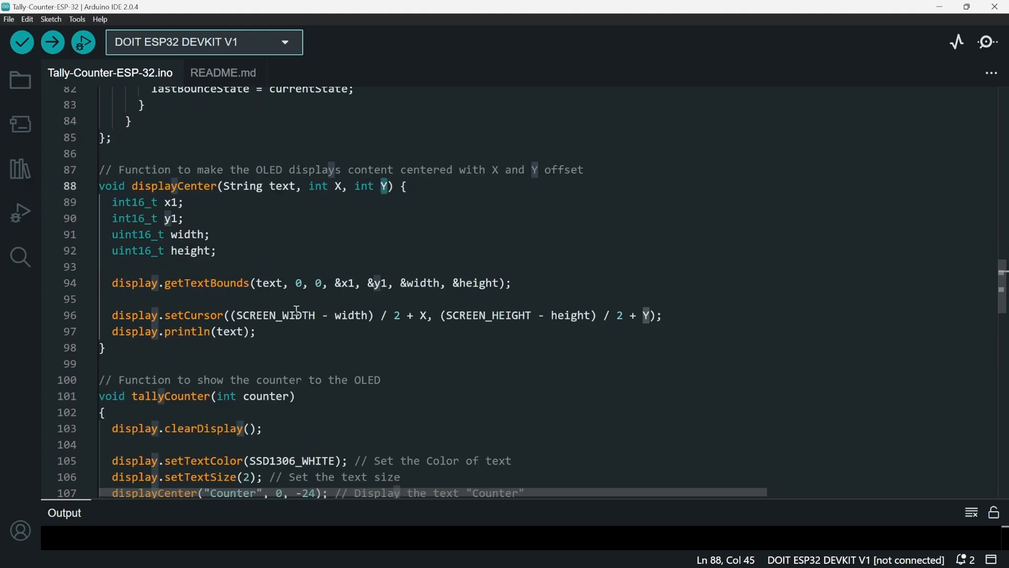
scroll(330, 317, "down", 3)
left_click(209, 269)
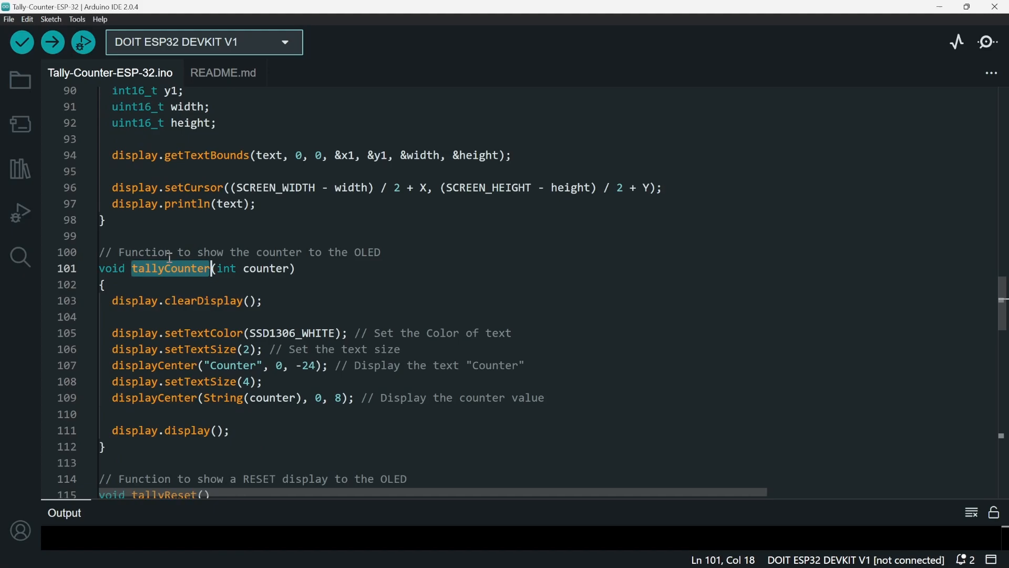
left_click_drag(158, 252, 399, 249)
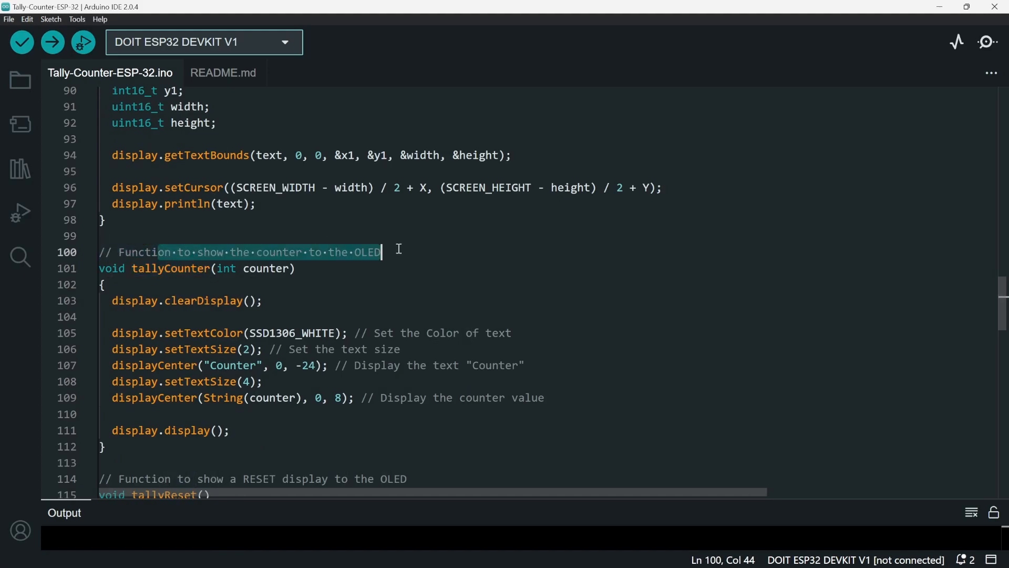
left_click_drag(158, 253, 361, 252)
scroll(198, 263, "down", 3)
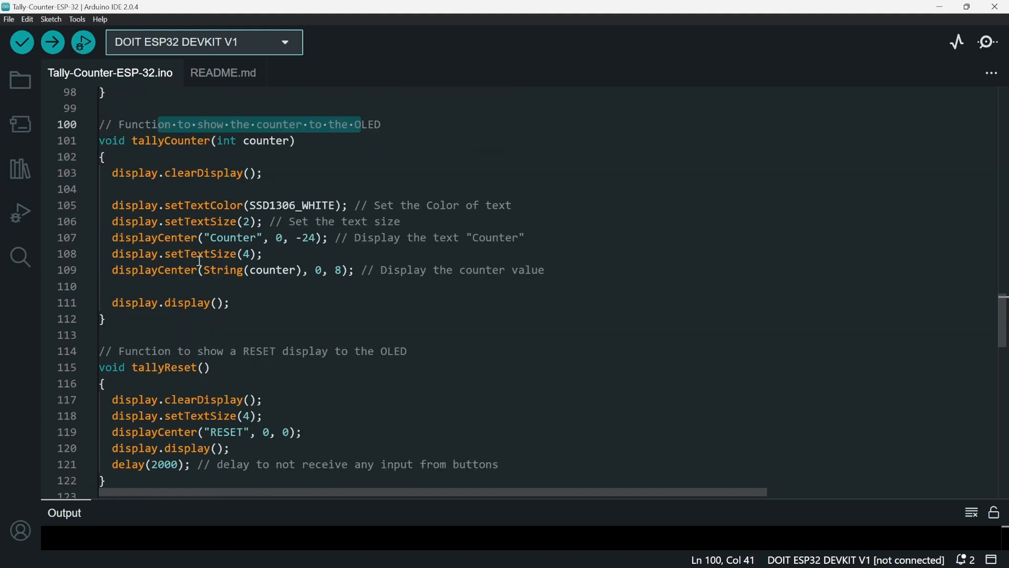
left_click(250, 240)
key("Down")
key("Down")
key("ctrl+Right")
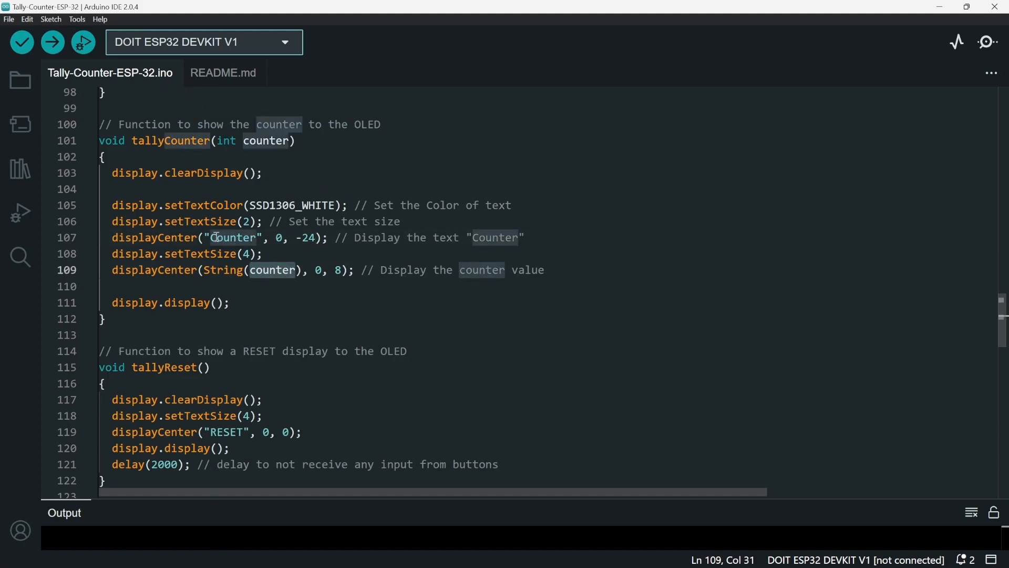
double_click(213, 237)
scroll(189, 315, "down", 3)
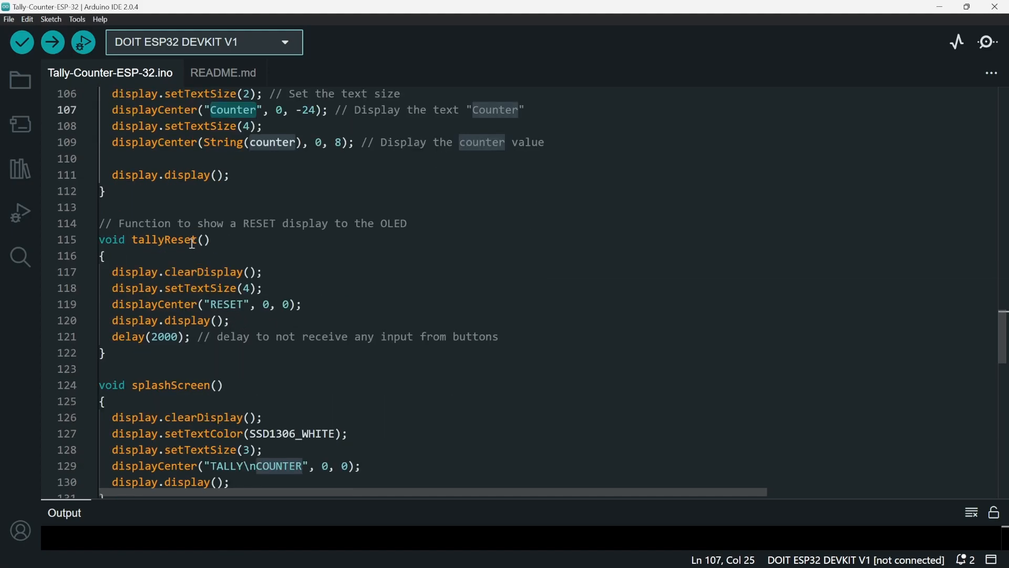
double_click(175, 240)
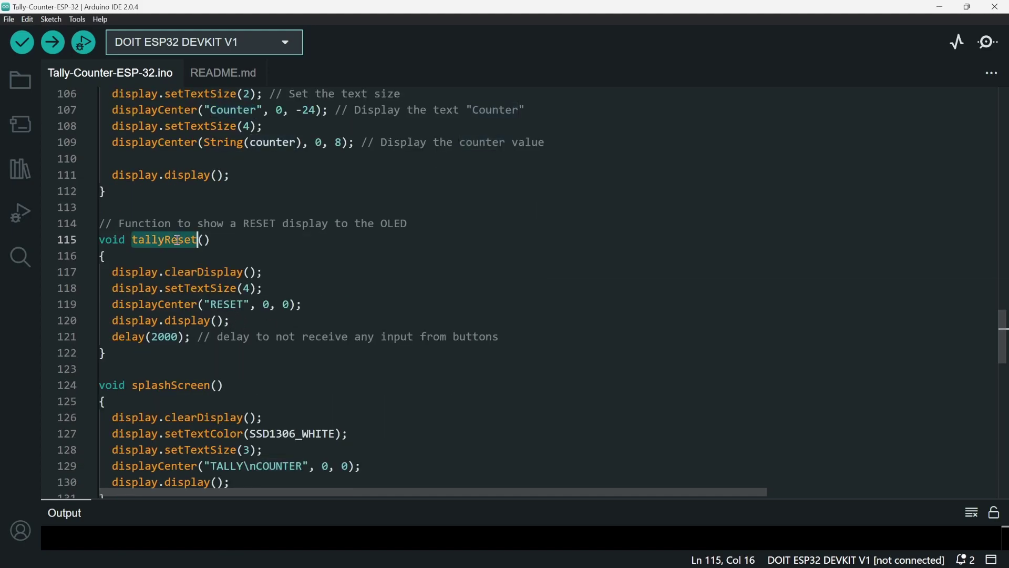
double_click(262, 223)
scroll(290, 314, "down", 2)
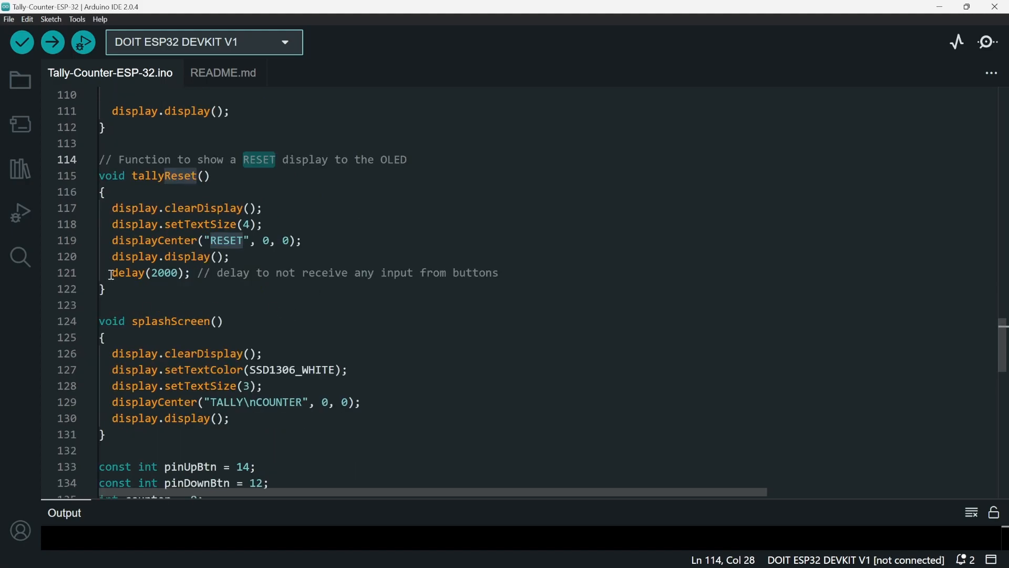
mouse_move(112, 272)
left_mouse_down()
mouse_move(383, 286)
mouse_move(513, 277)
left_mouse_up()
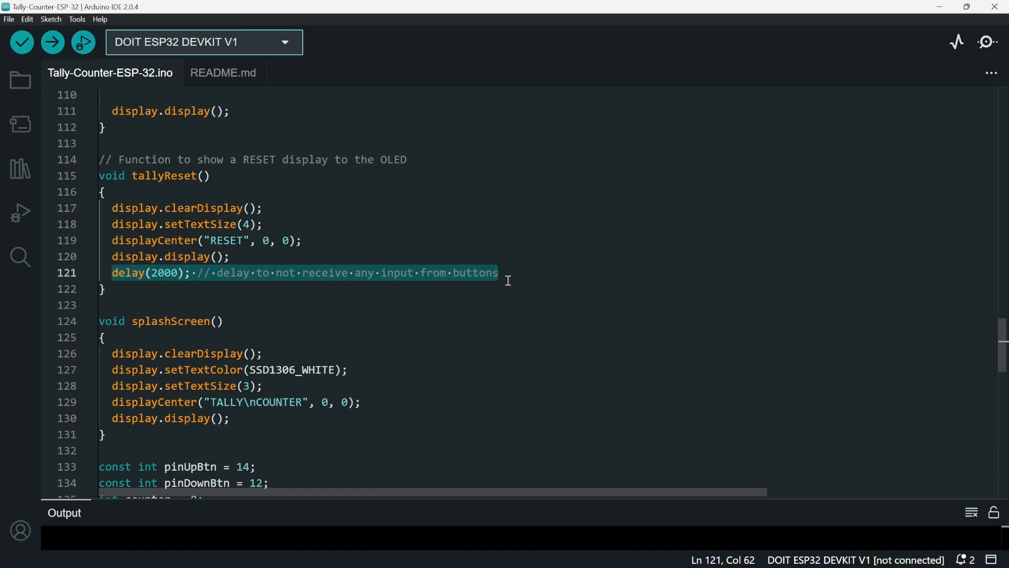
left_click(308, 273)
double_click(176, 322)
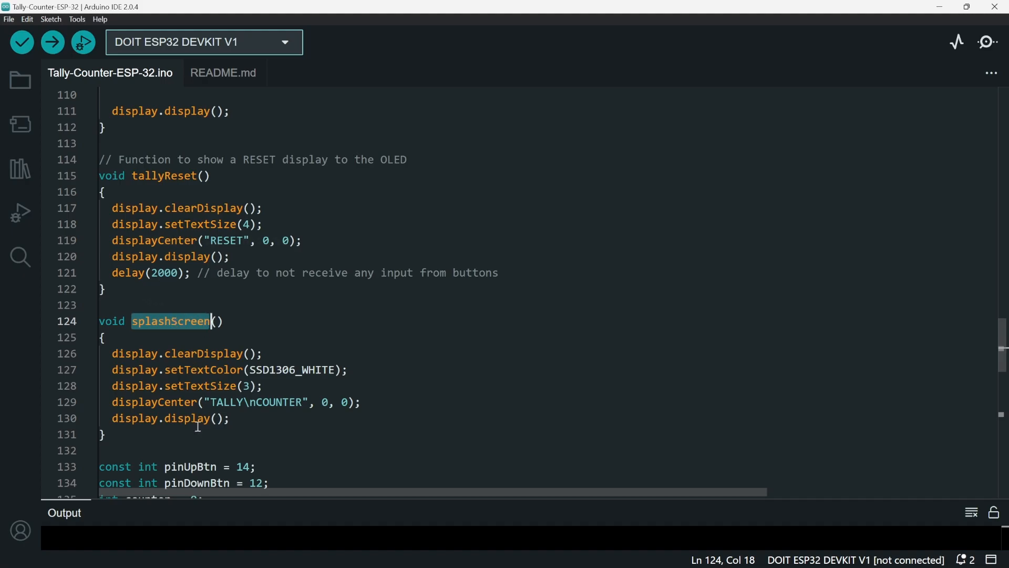
left_click_drag(130, 437, 95, 322)
left_click(277, 313)
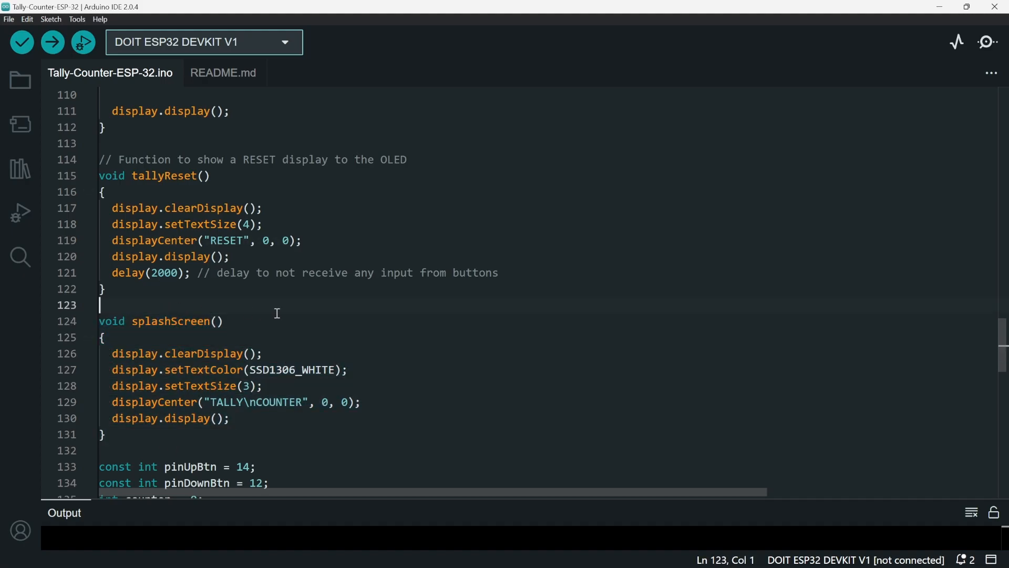
scroll(228, 325, "up", 2)
scroll(229, 325, "down", 3)
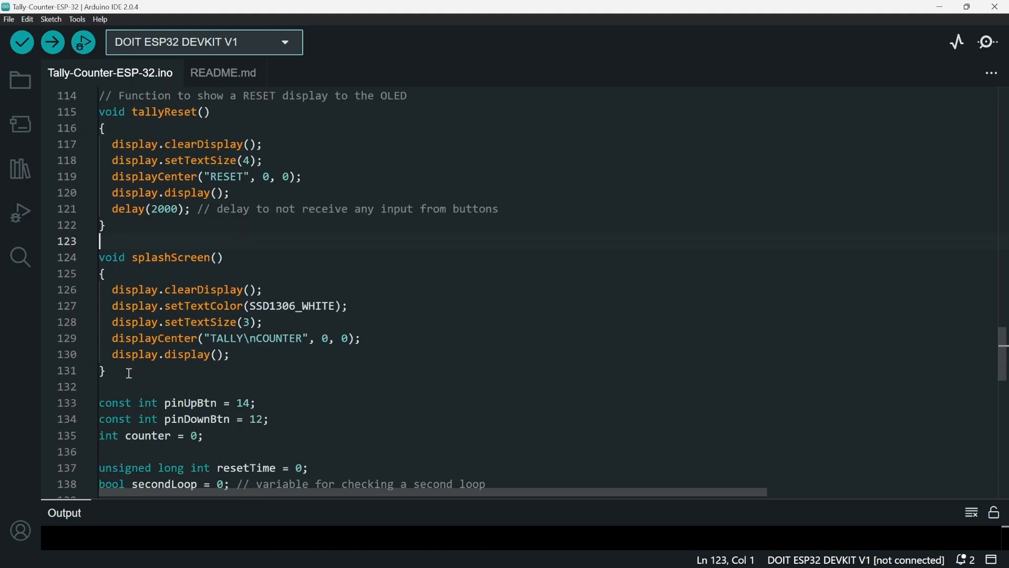
left_click_drag(106, 371, 97, 262)
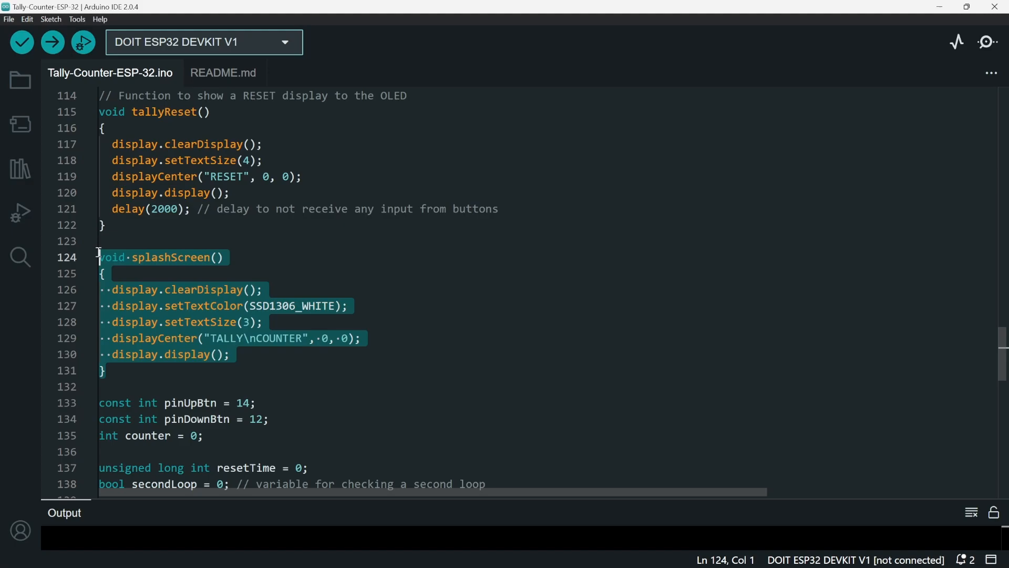
left_click_drag(102, 265, 94, 257)
scroll(287, 269, "up", 5)
scroll(266, 294, "up", 1)
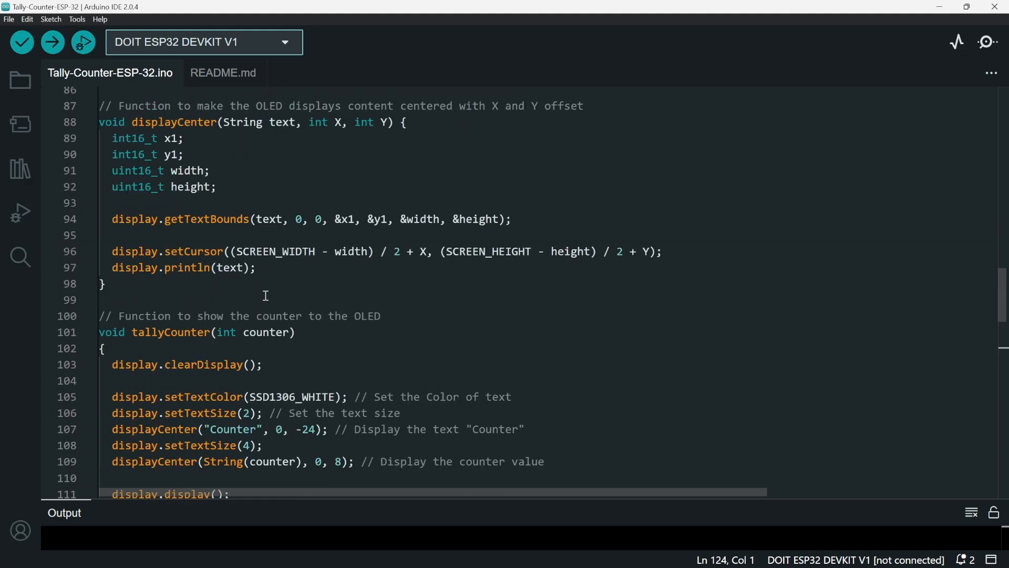
scroll(260, 293, "up", 3)
scroll(173, 281, "down", 4)
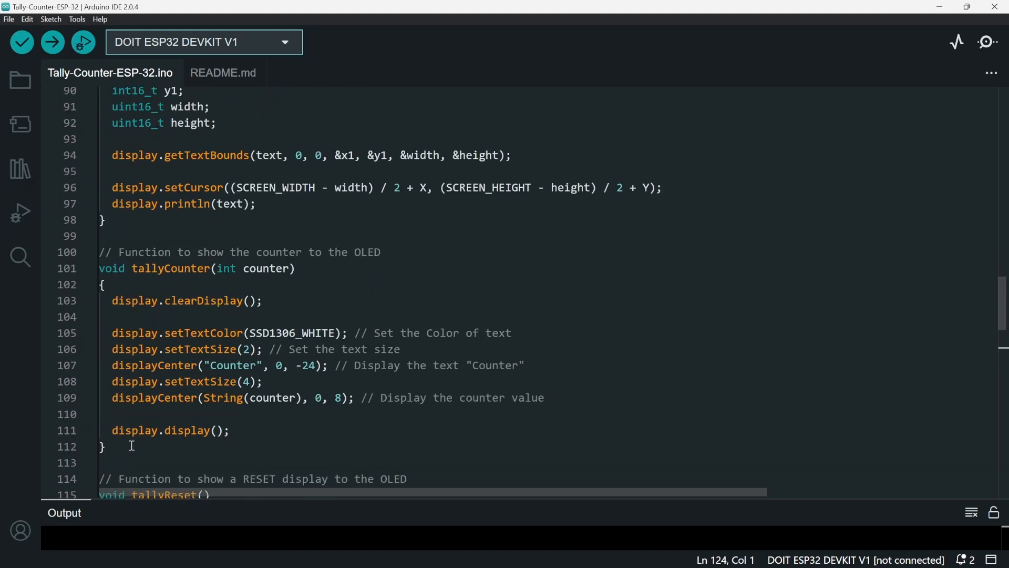
left_click_drag(131, 445, 98, 253)
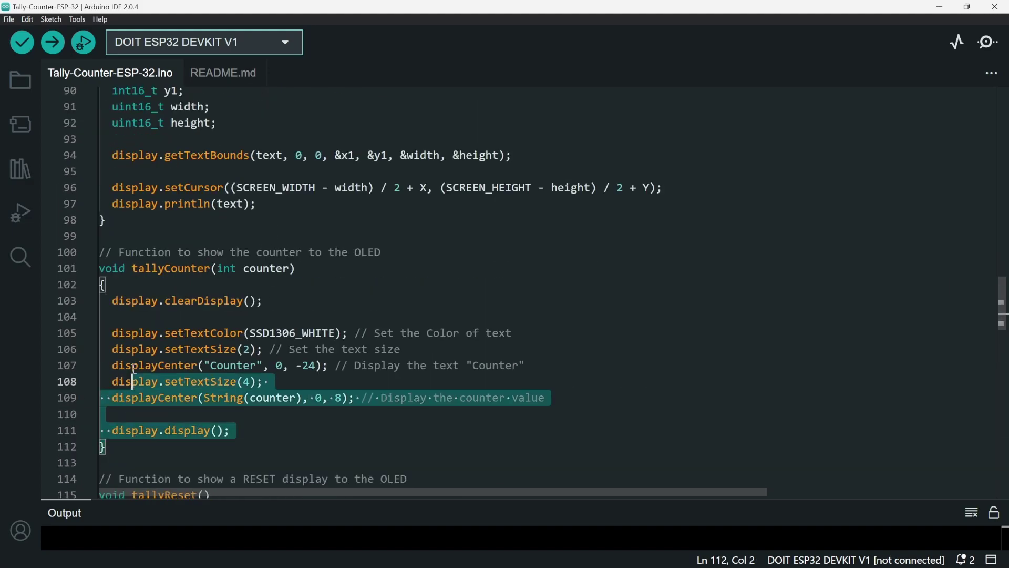
left_click(184, 268)
double_click(185, 268)
double_click(203, 333)
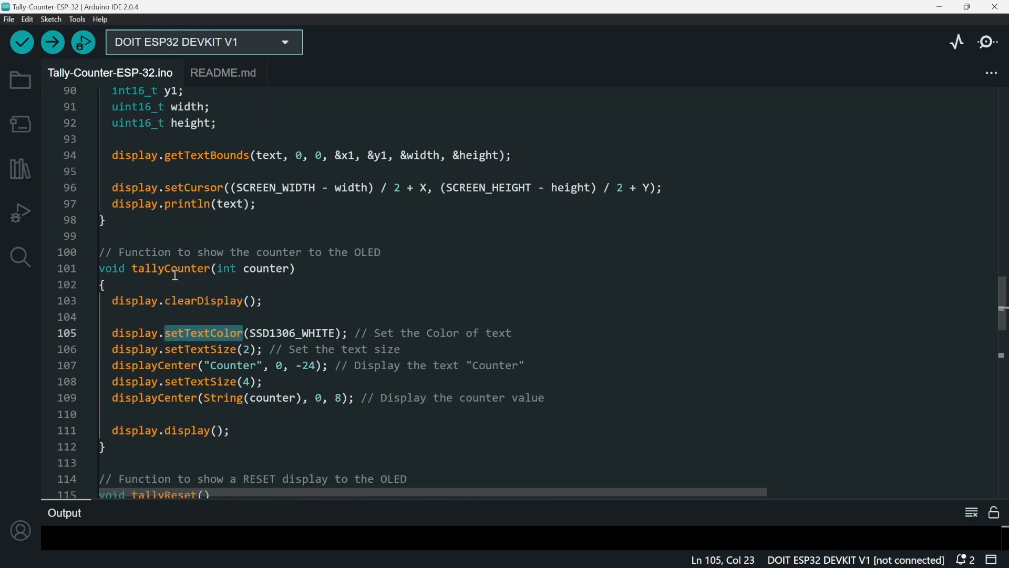
left_click(183, 300)
left_click(208, 332)
double_click(207, 333)
double_click(196, 349)
left_click(197, 365)
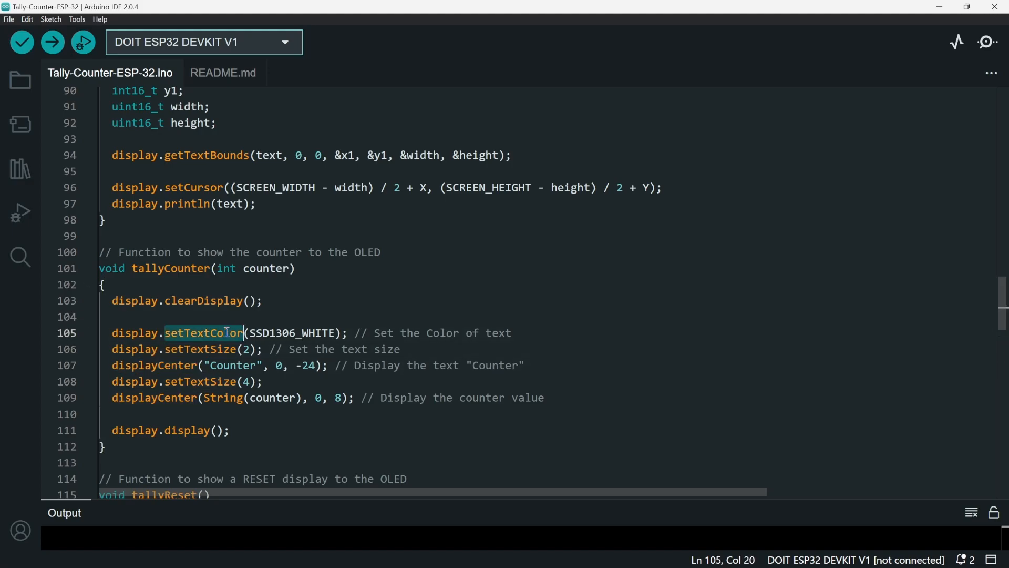
double_click(224, 333)
double_click(179, 303)
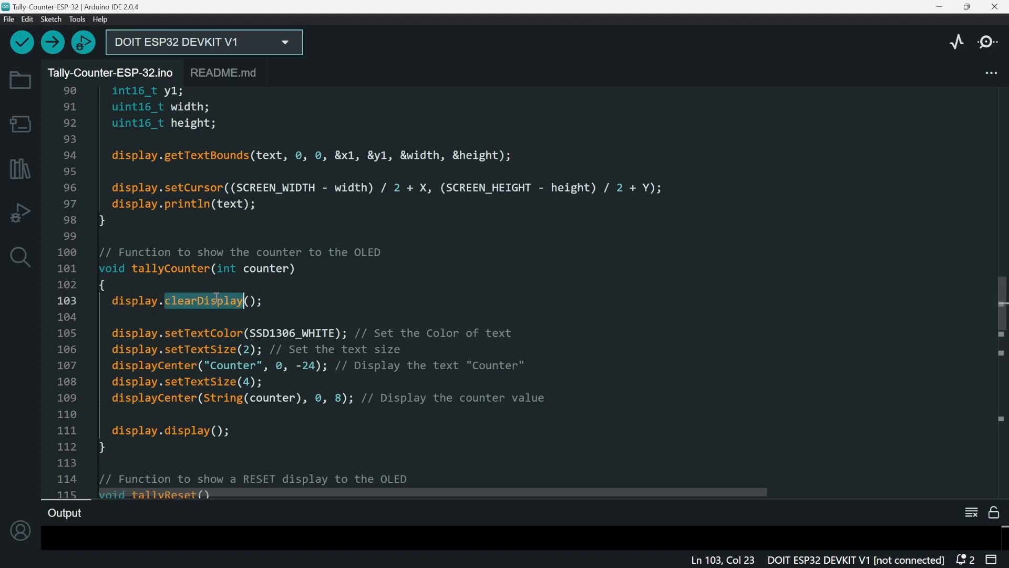
left_click(138, 304)
double_click(139, 303)
double_click(207, 303)
left_click(135, 302)
scroll(180, 322, "up", 9)
scroll(185, 322, "up", 4)
scroll(196, 338, "up", 9)
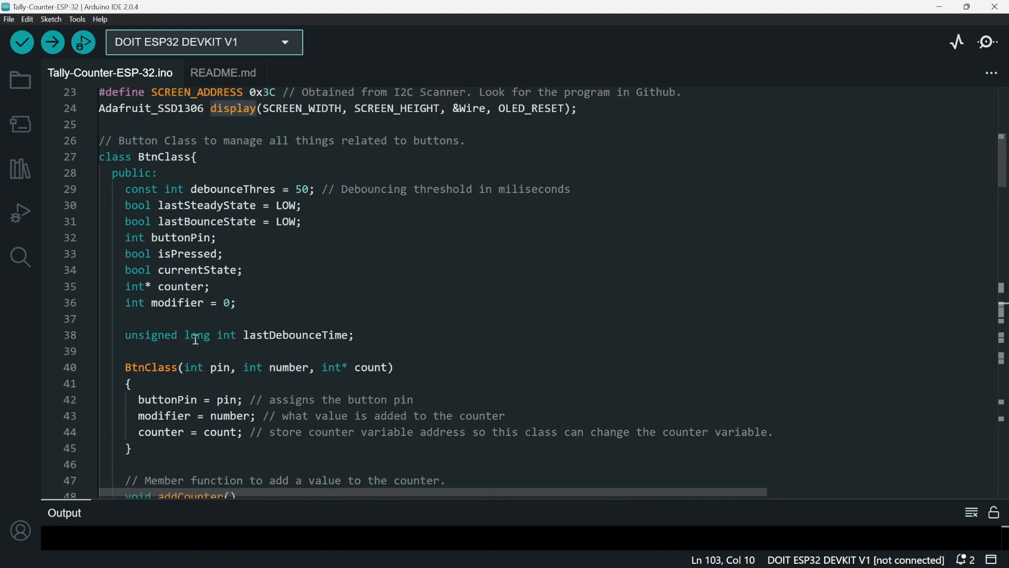
scroll(195, 339, "up", 5)
left_click_drag(100, 363, 206, 362)
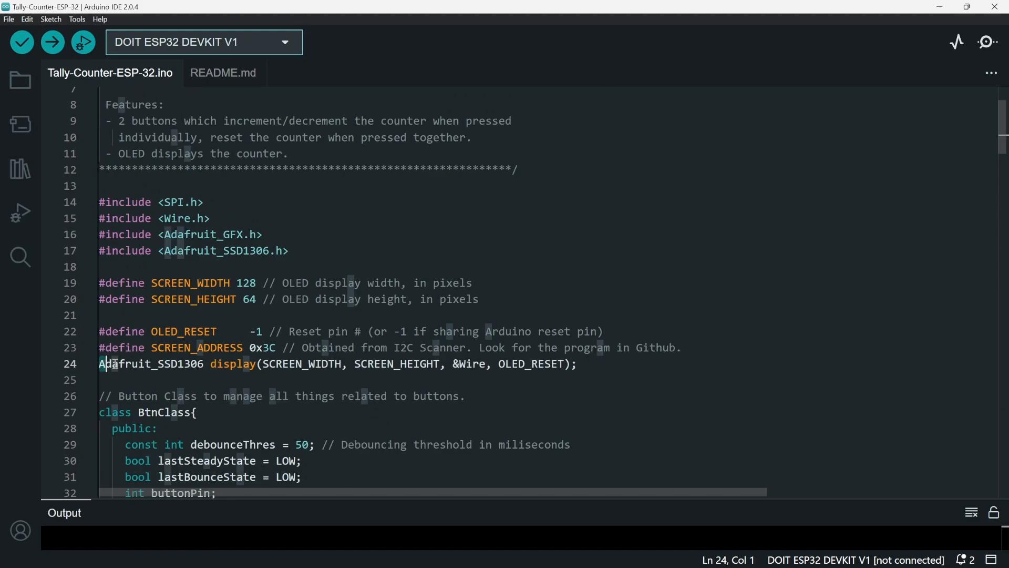
left_click(209, 363)
left_click_drag(211, 364, 256, 363)
scroll(249, 356, "down", 11)
scroll(249, 355, "down", 11)
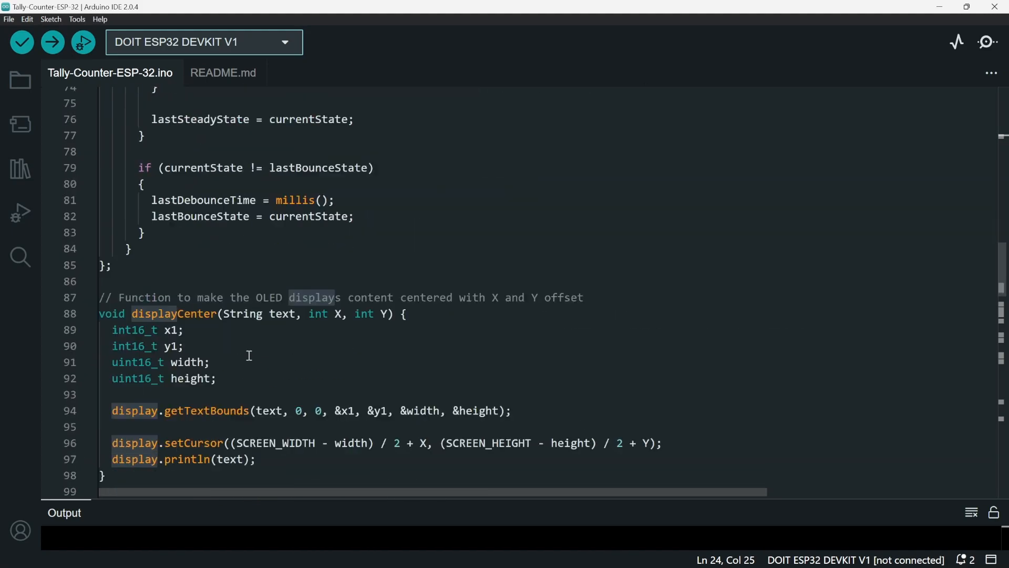
scroll(249, 356, "down", 4)
scroll(218, 278, "down", 3)
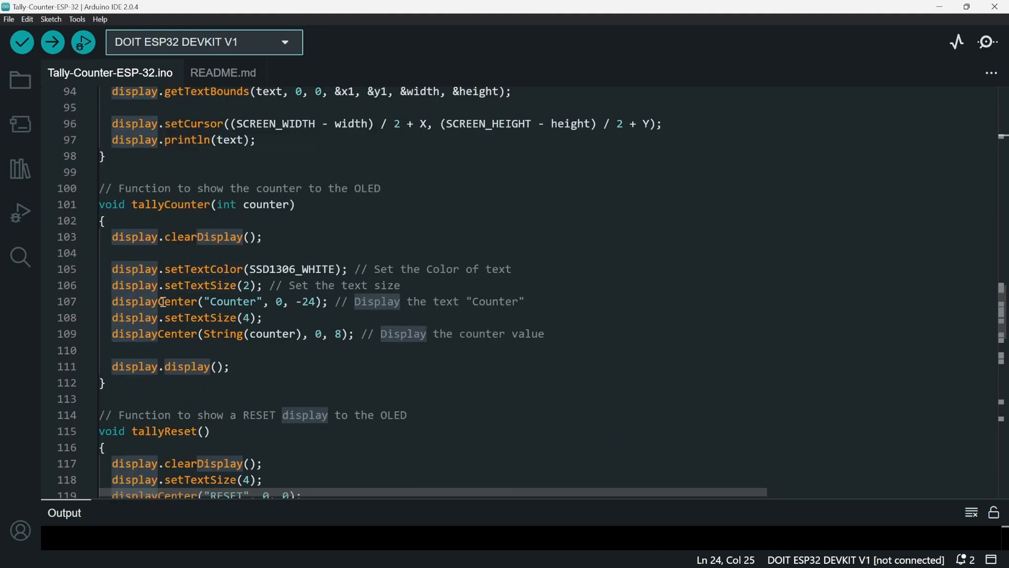
left_click(197, 236)
left_click_drag(165, 237, 265, 252)
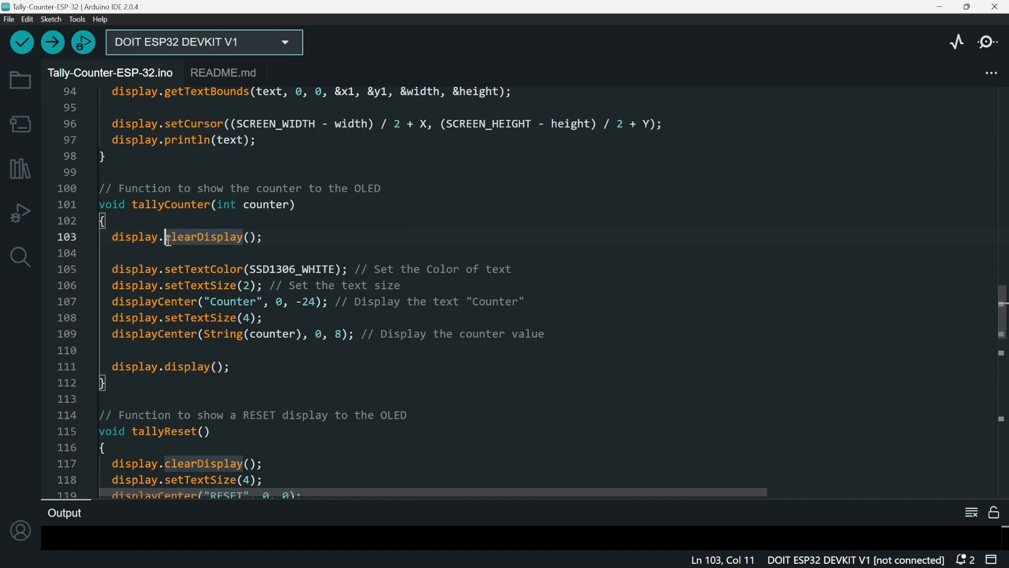
left_click(262, 269)
double_click(207, 269)
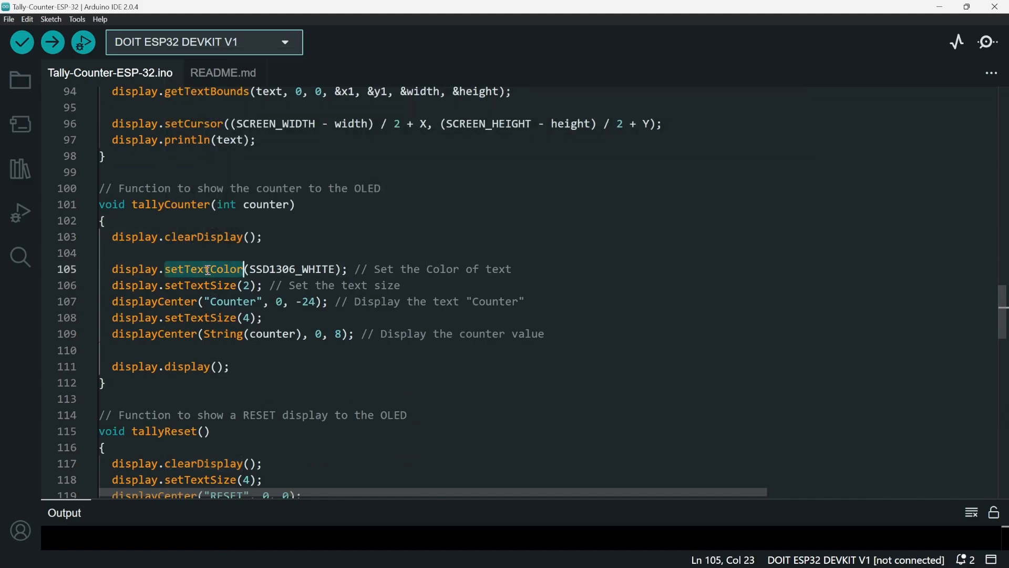
left_click_drag(251, 269, 337, 268)
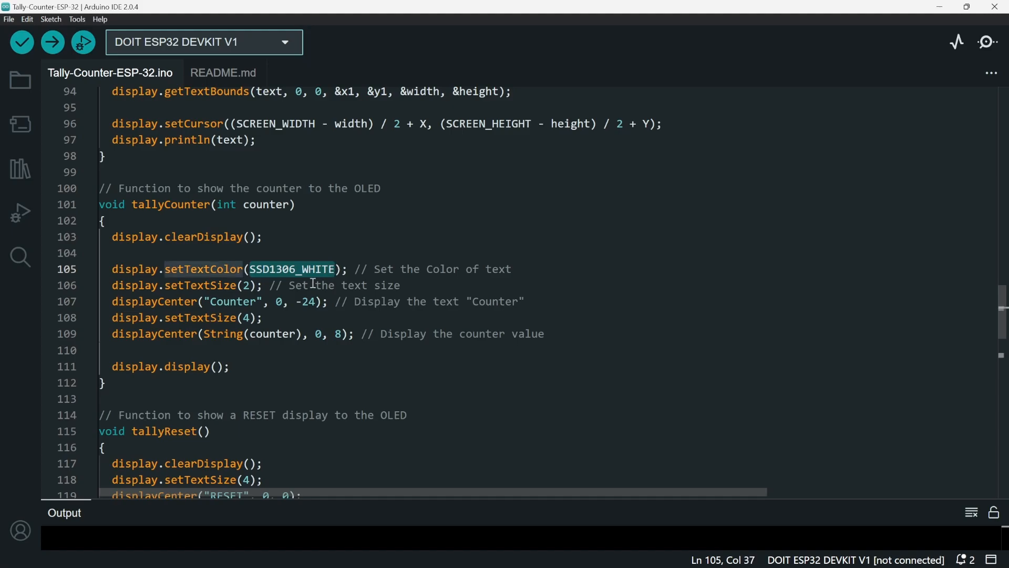
left_click(276, 268)
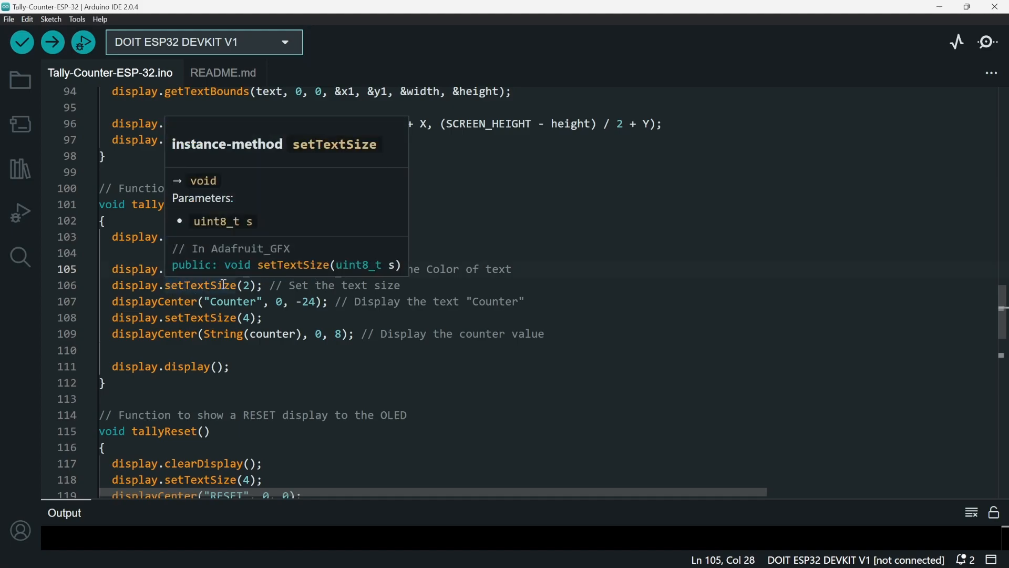
left_click(218, 285)
left_click(238, 285)
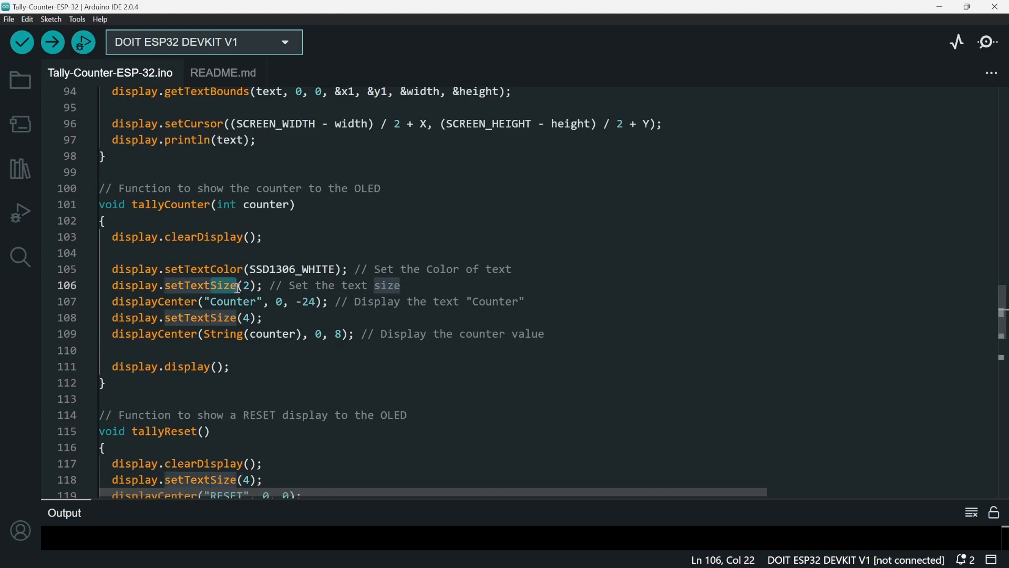
left_click(249, 286)
left_click_drag(112, 301, 325, 302)
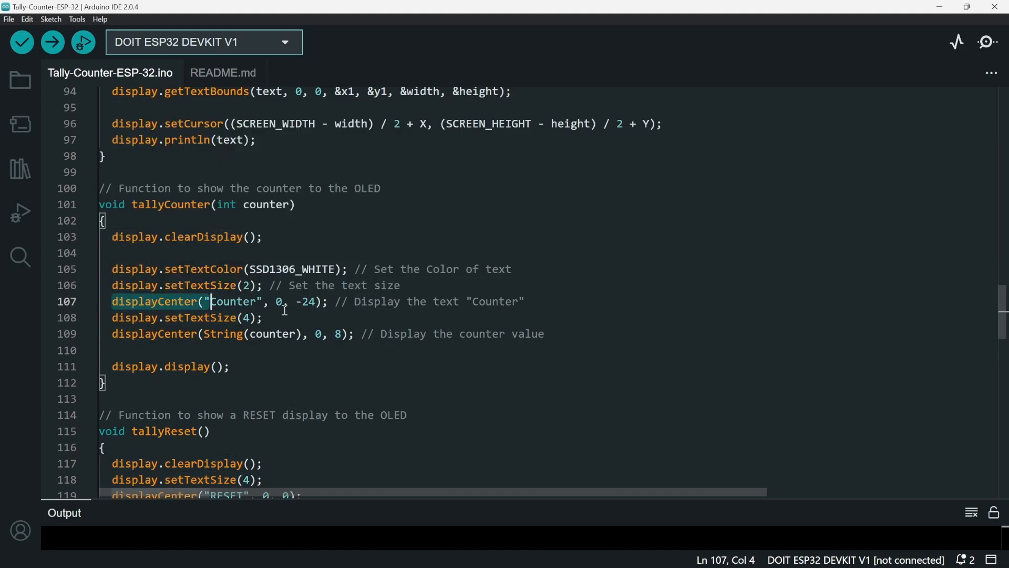
scroll(311, 309, "up", 3)
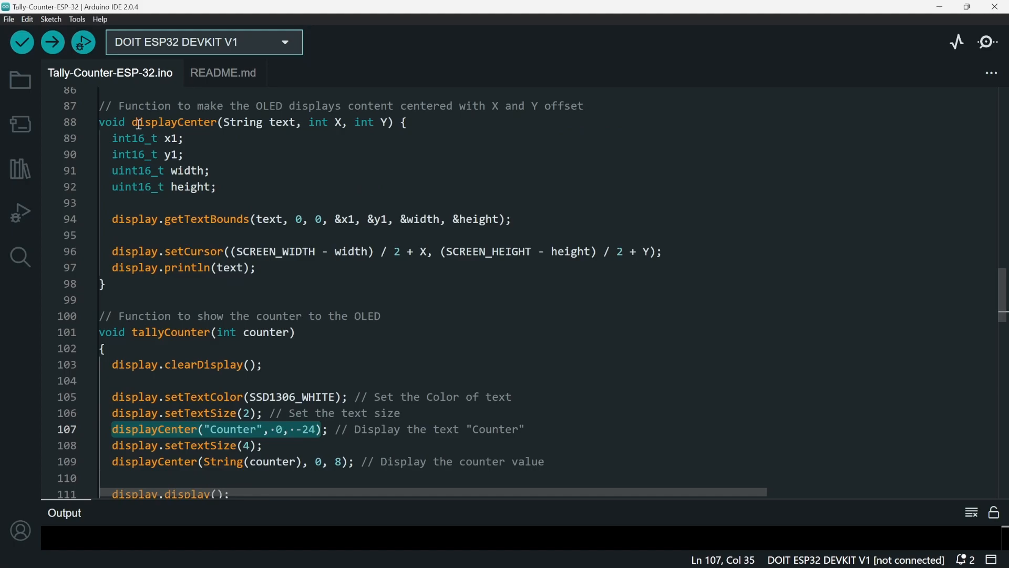
left_click_drag(132, 122, 395, 122)
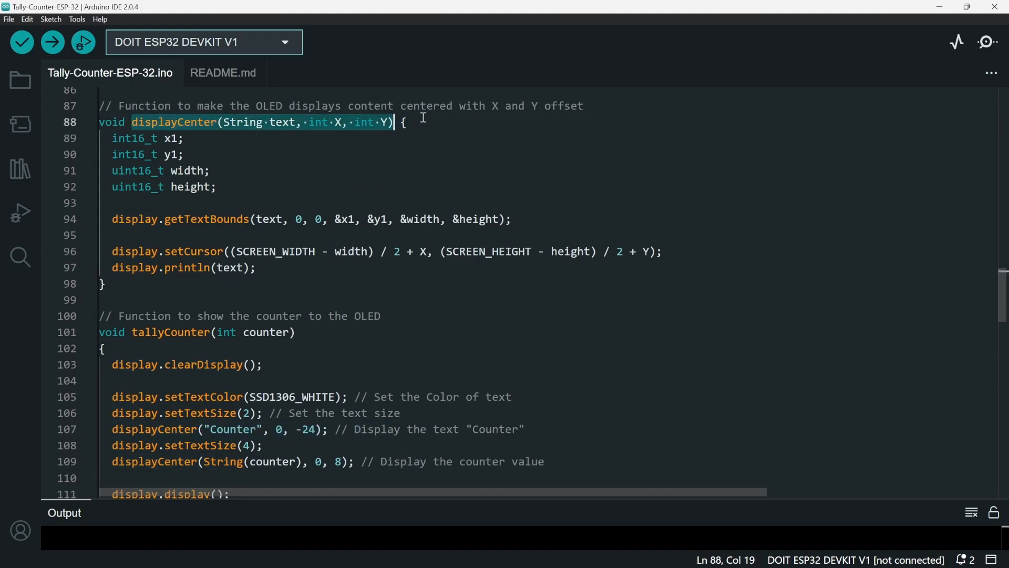
left_click(258, 331)
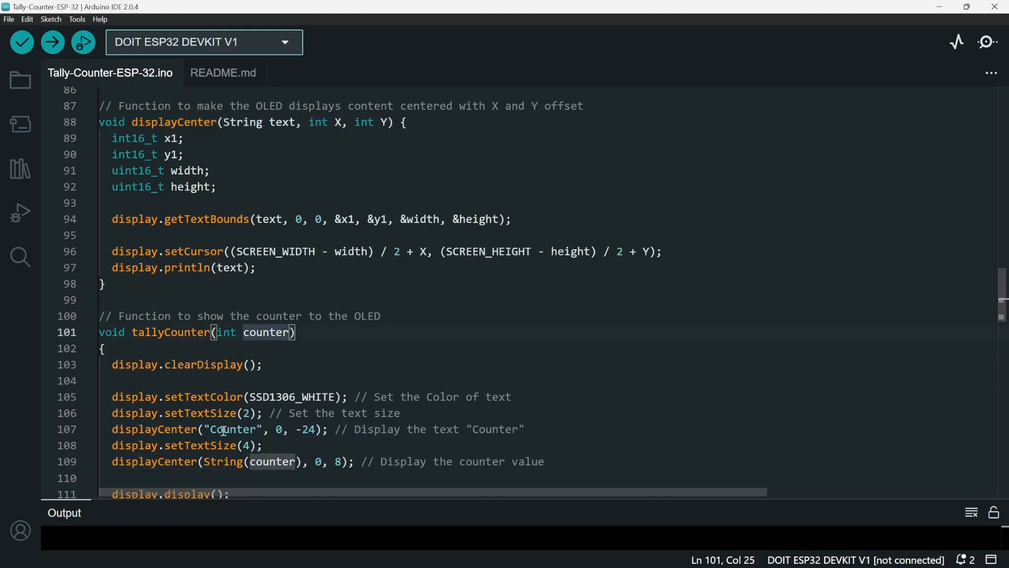
left_click(198, 429)
double_click(227, 430)
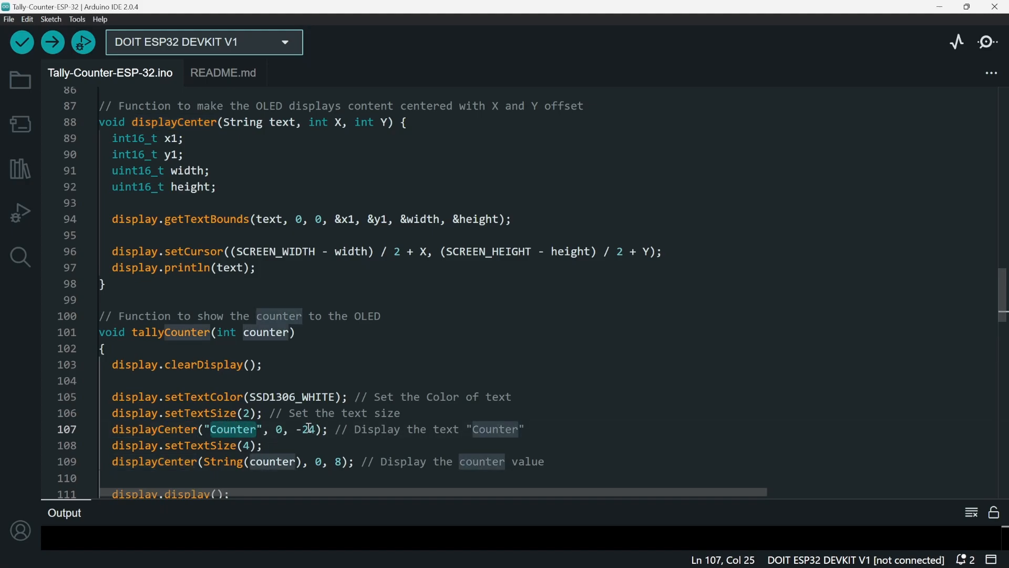
left_click(282, 429)
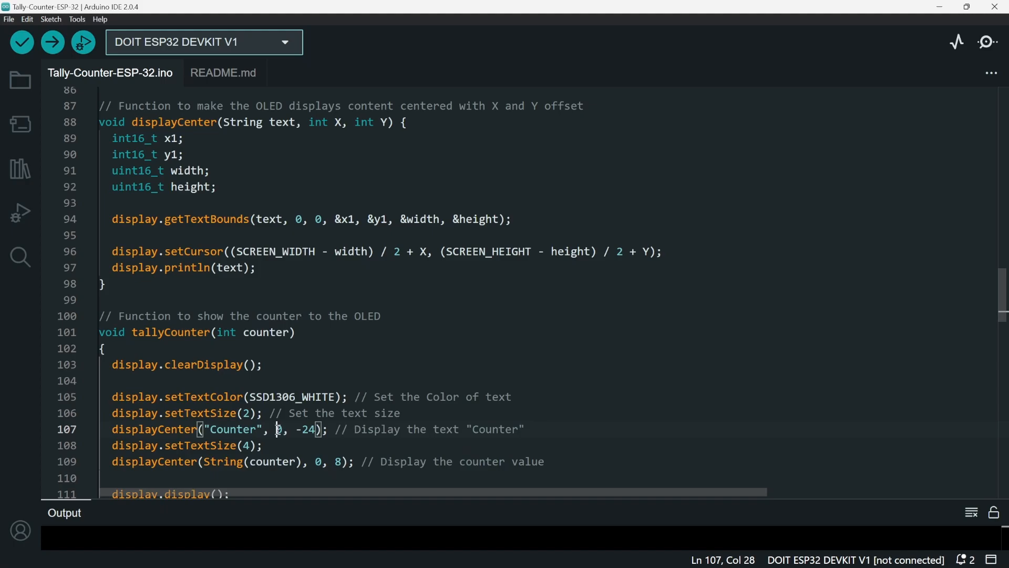
left_click(299, 429)
type("-")
left_click_drag(297, 429, 316, 429)
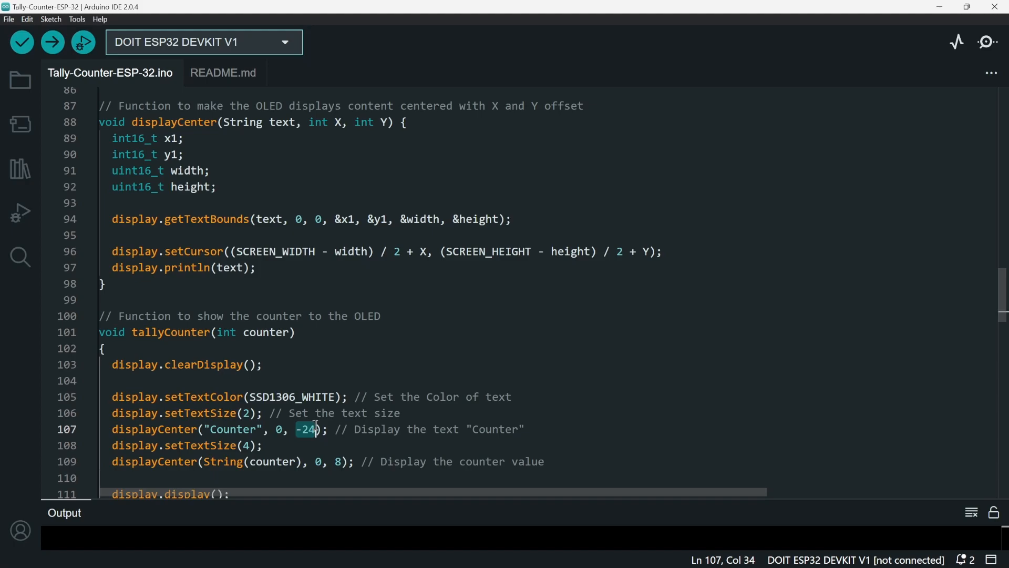
scroll(224, 435, "down", 1)
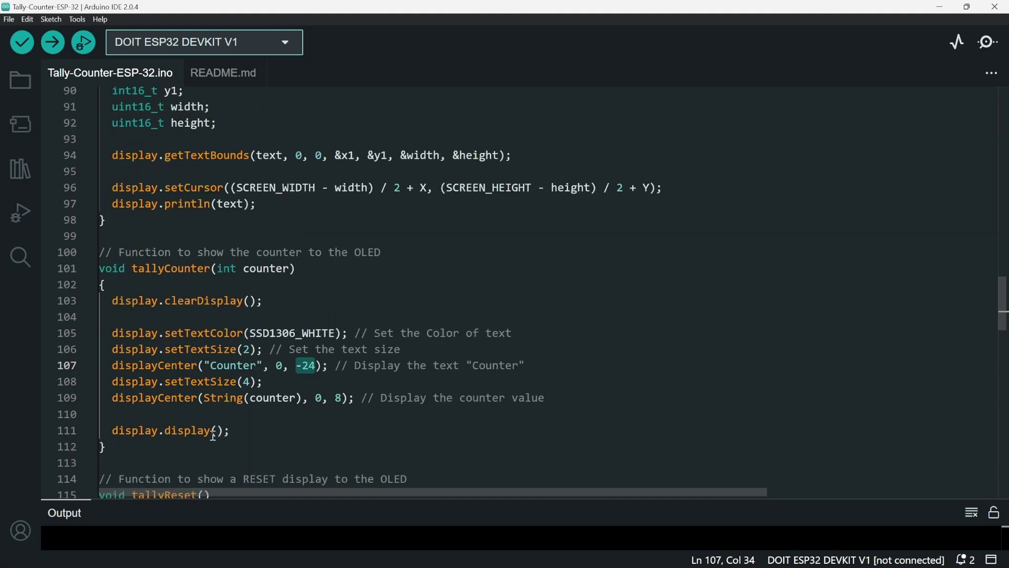
left_click(182, 381)
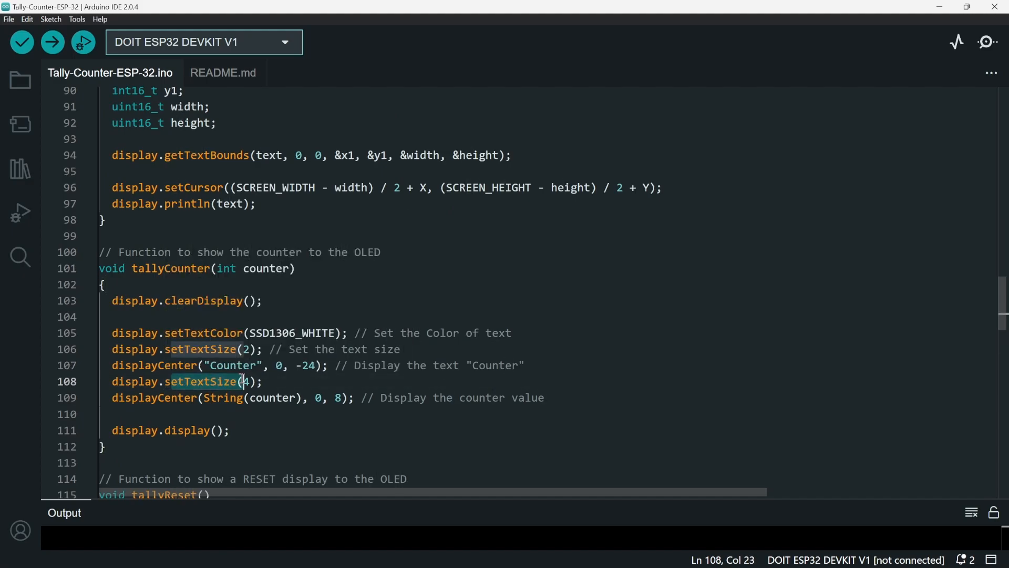
left_click(158, 397)
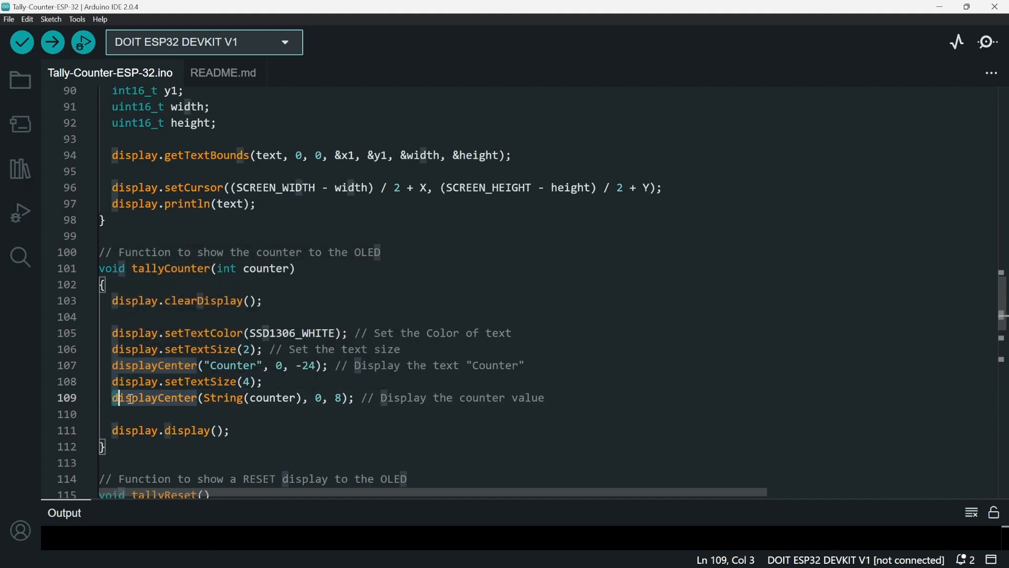
left_click_drag(112, 397, 302, 398)
left_click(229, 398)
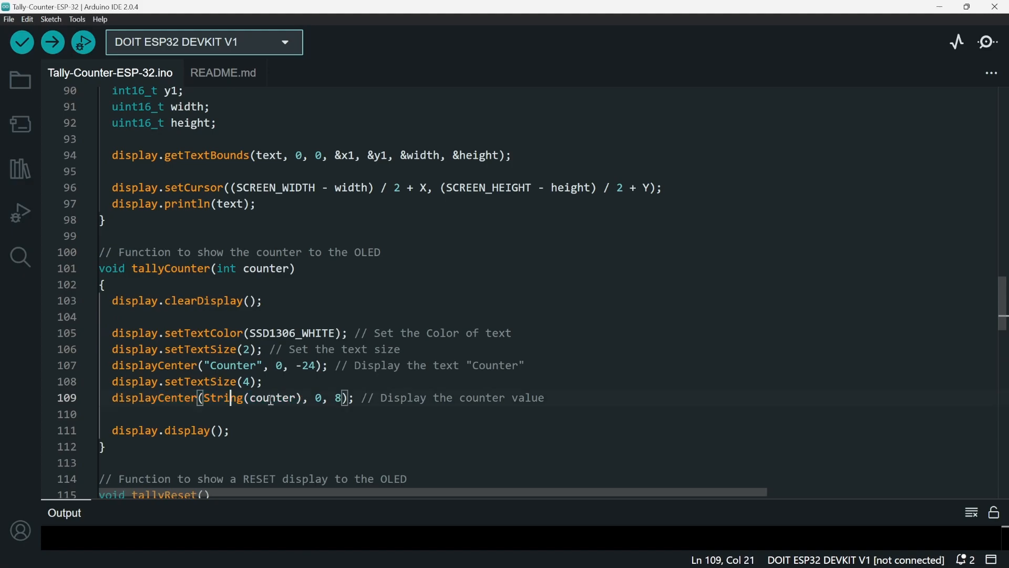
double_click(272, 398)
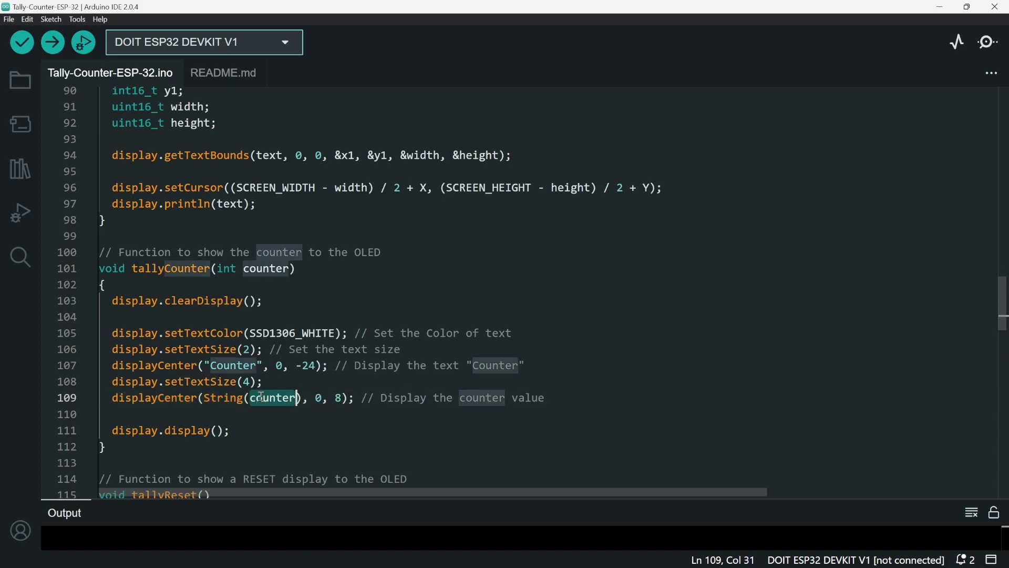
double_click(318, 397)
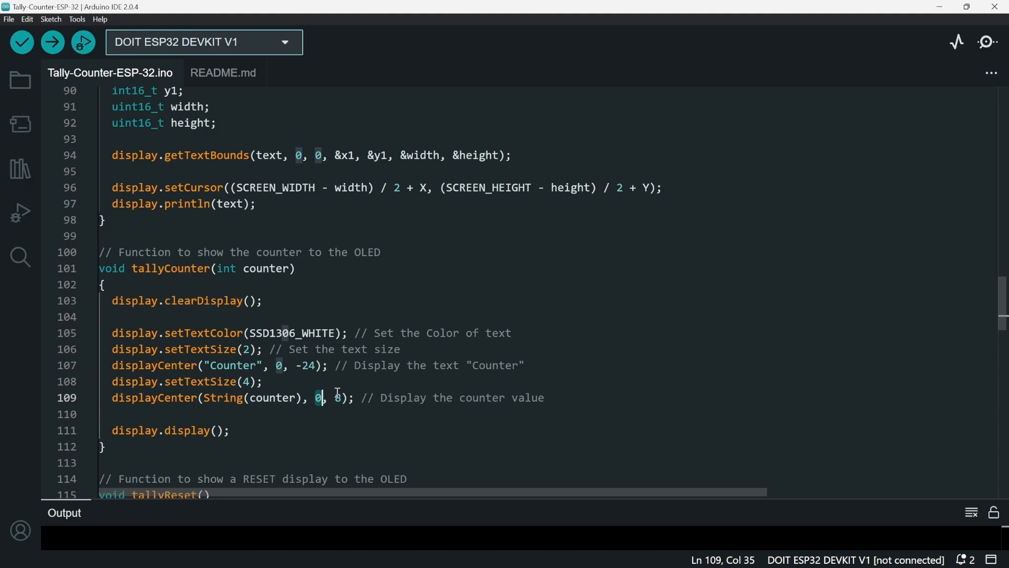
double_click(337, 397)
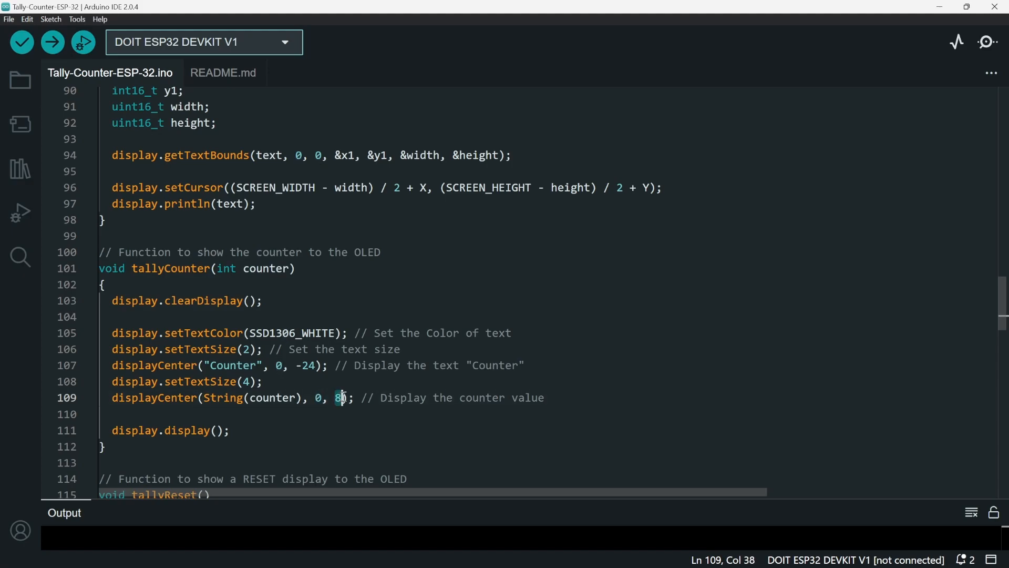
left_click(346, 398)
left_click(336, 397)
double_click(339, 398)
double_click(182, 429)
left_click(218, 429)
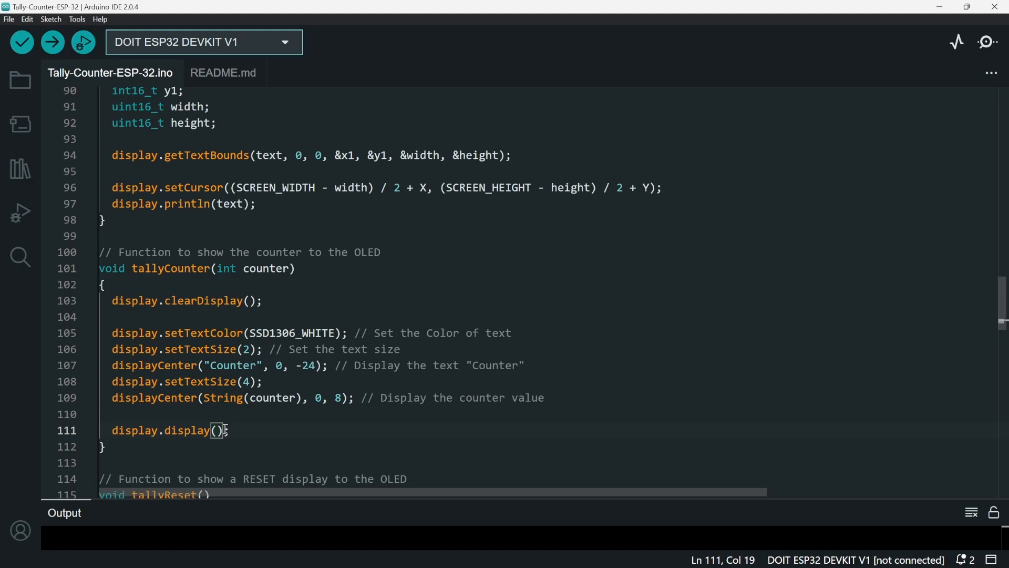
left_click(225, 429)
left_click_drag(110, 364, 408, 376)
left_click_drag(508, 347, 539, 362)
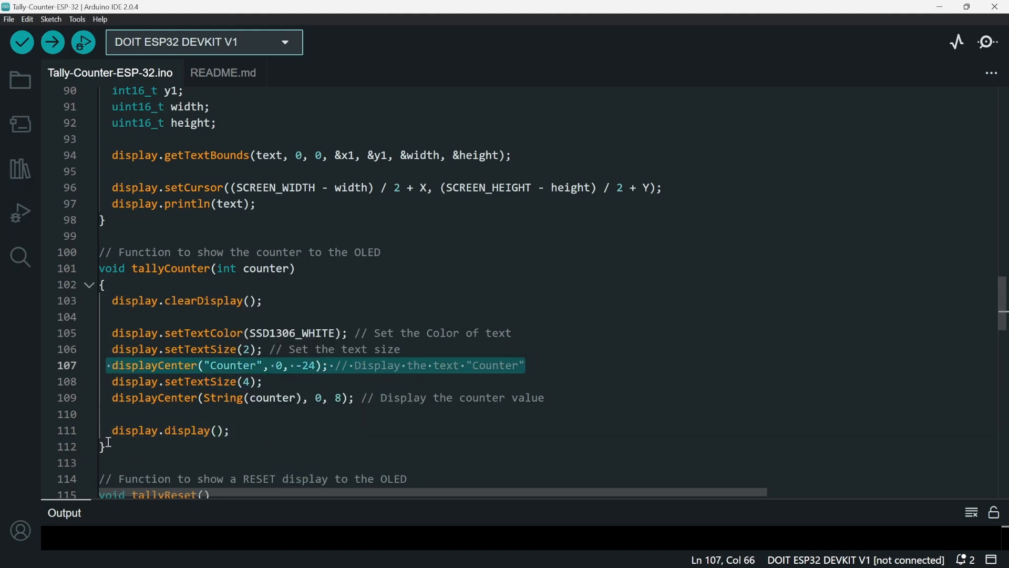
left_click_drag(113, 430, 240, 429)
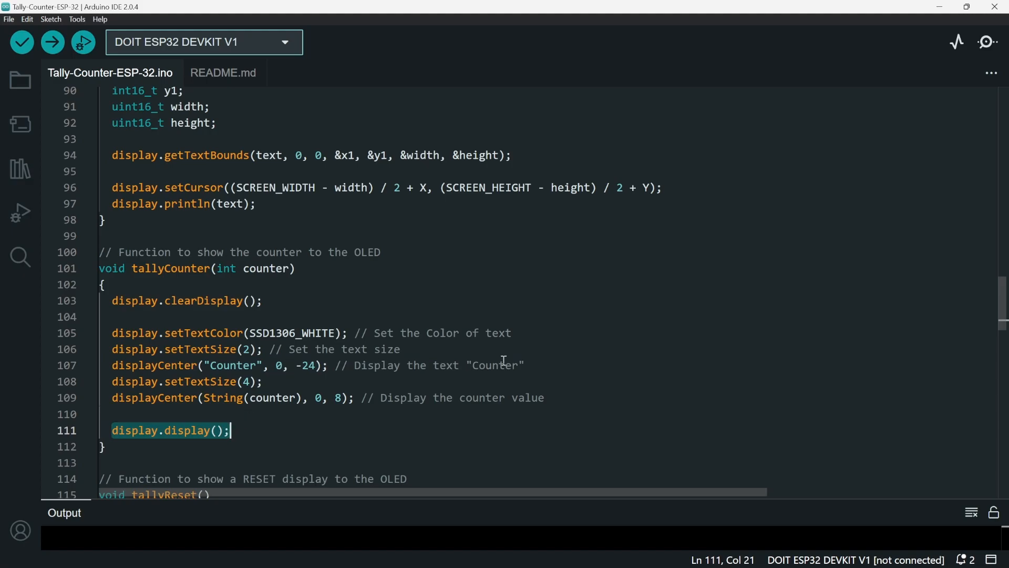
left_click(534, 363)
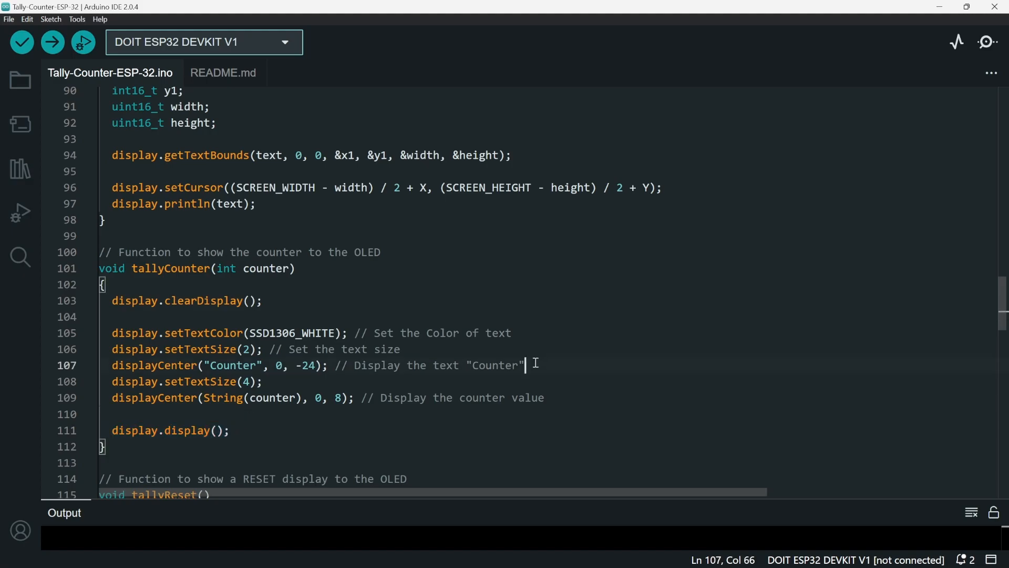
key("Return")
type("display.")
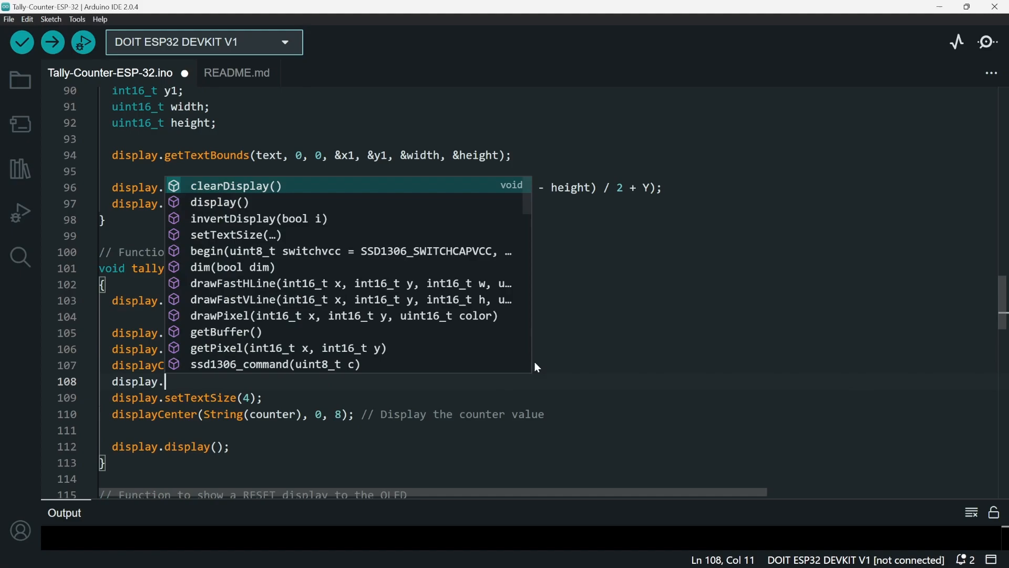
type("display")
key("Return")
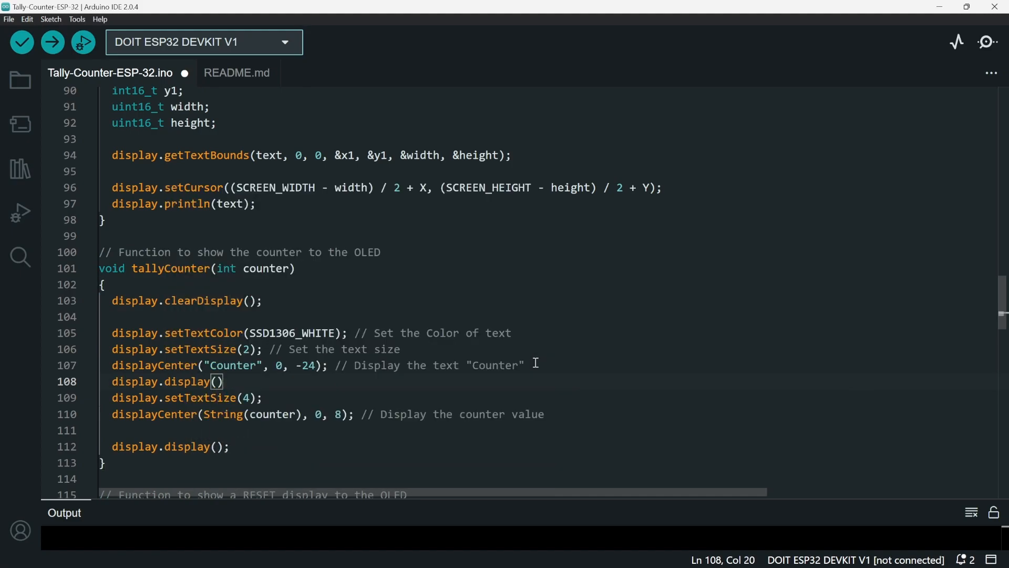
key("shift+Home")
key("shift+Home")
key("BackSpace")
key("BackSpace")
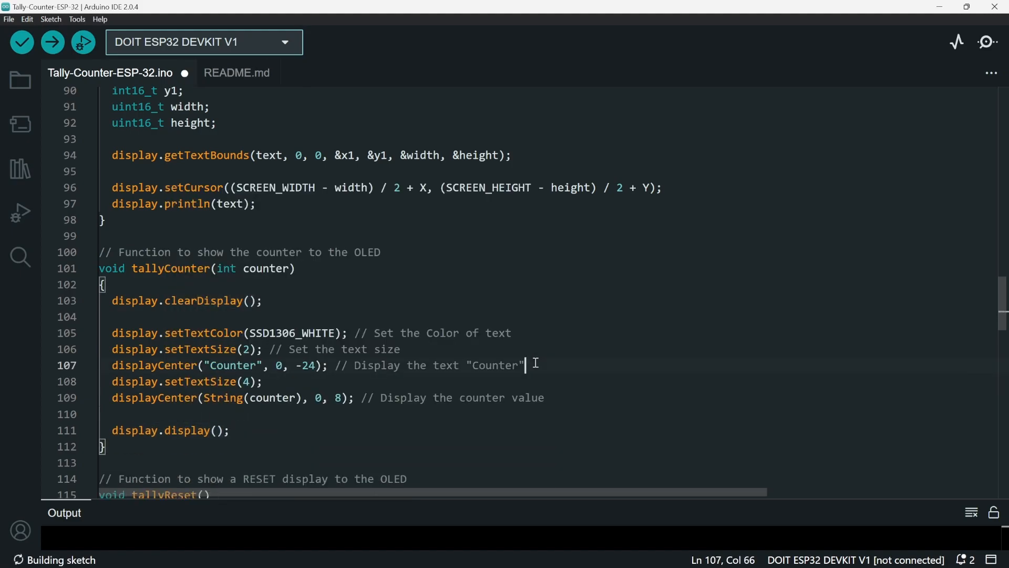
left_click(278, 427)
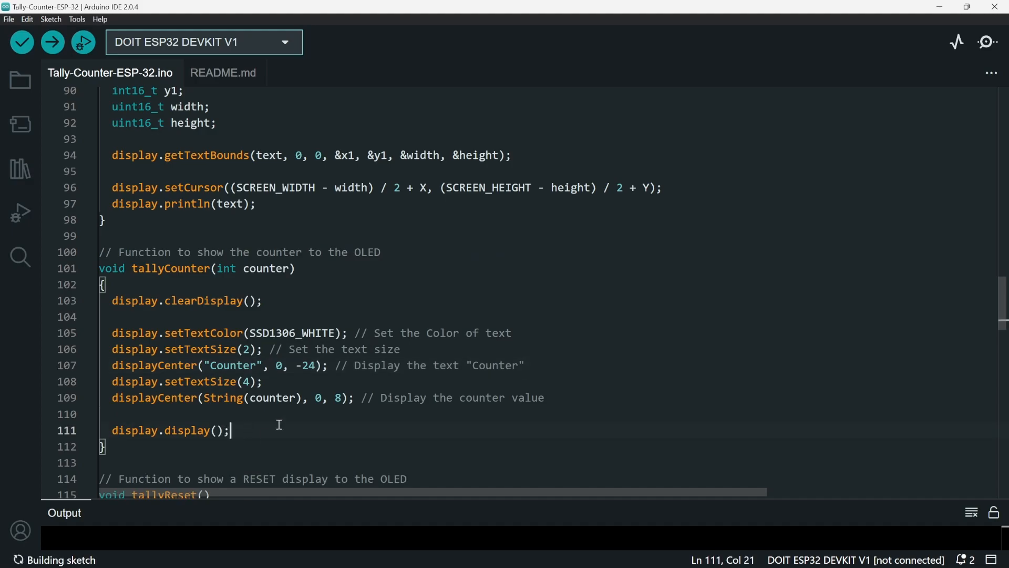
left_click(129, 416)
scroll(197, 412, "down", 4)
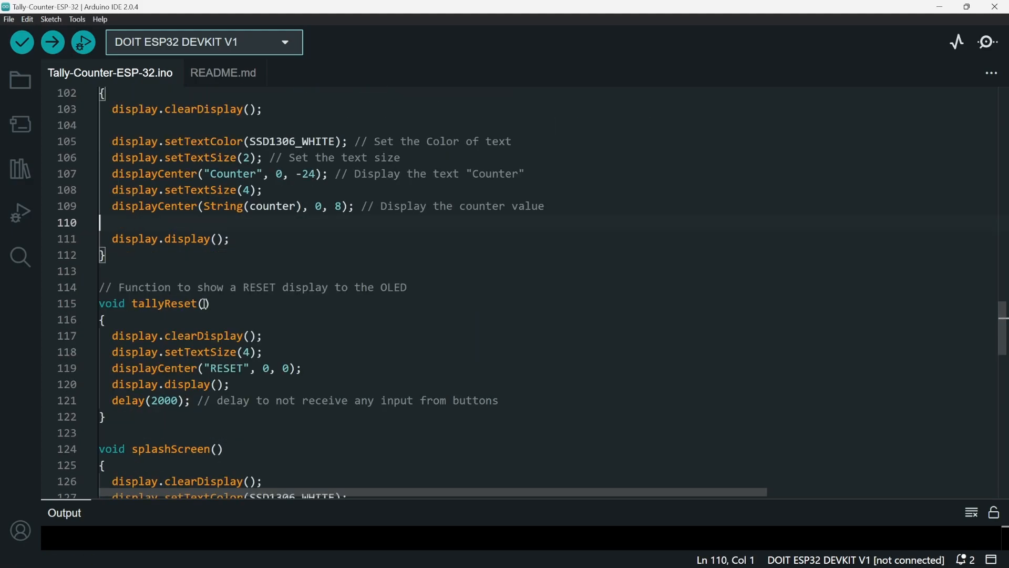
scroll(203, 302, "up", 1)
scroll(203, 303, "down", 5)
scroll(197, 304, "up", 1)
scroll(191, 307, "up", 3)
scroll(143, 378, "up", 1)
scroll(158, 315, "up", 4)
scroll(170, 260, "up", 2)
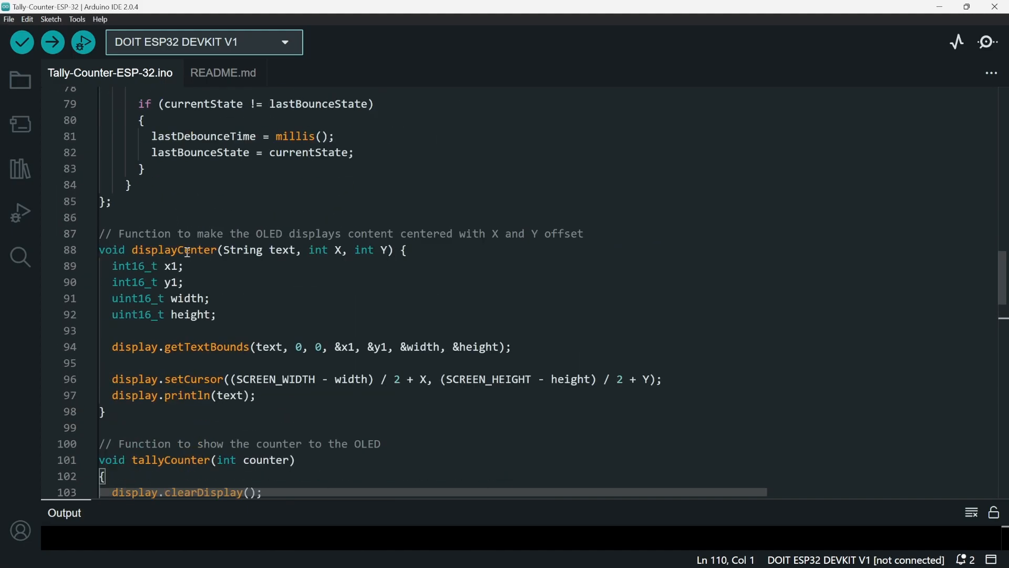
scroll(177, 237, "down", 3)
scroll(177, 236, "down", 5)
scroll(198, 170, "up", 5)
scroll(135, 201, "up", 4)
scroll(158, 205, "down", 3)
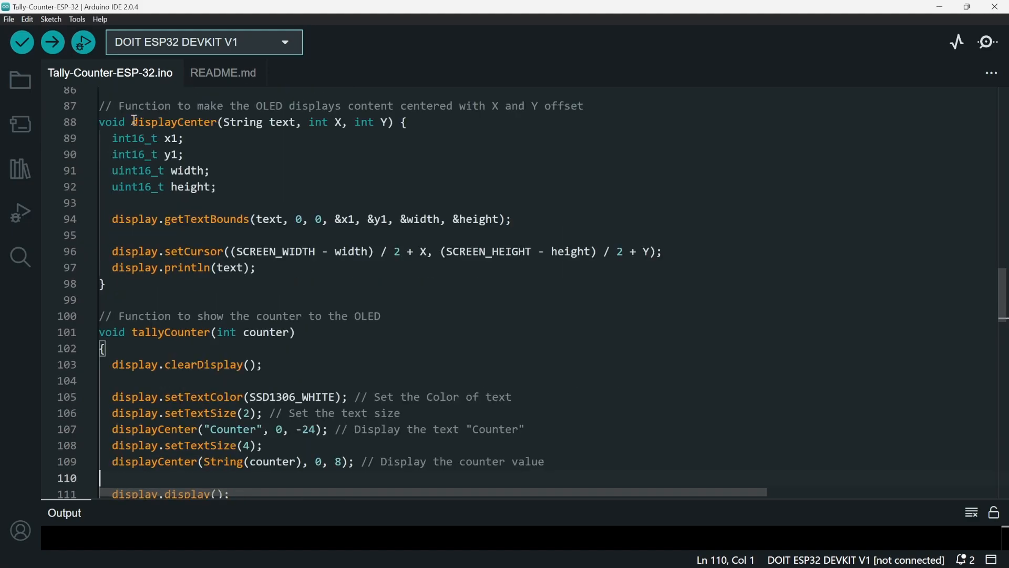
left_click_drag(100, 122, 193, 287)
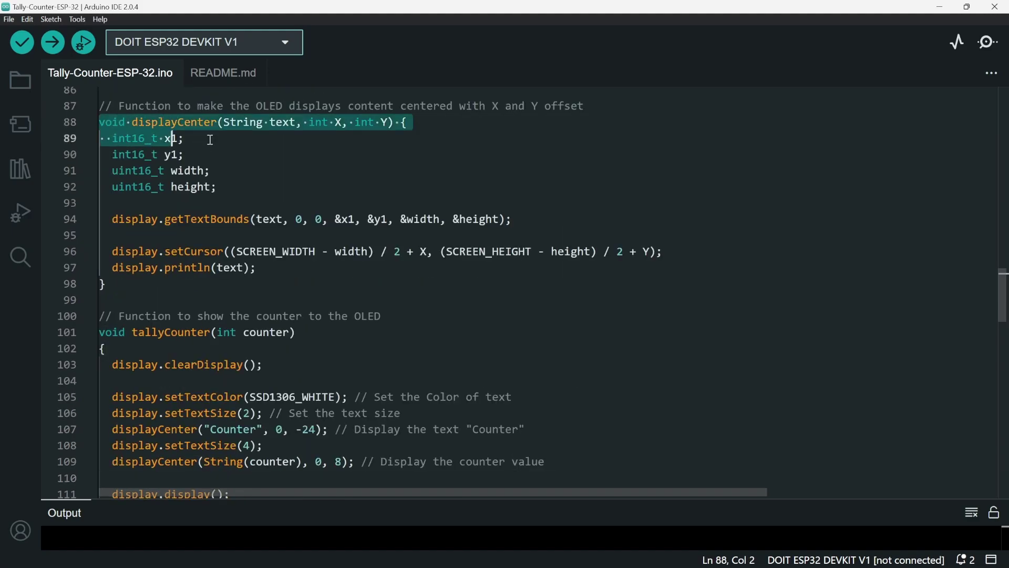
left_click(193, 286)
scroll(193, 284, "down", 13)
triple_click(181, 227)
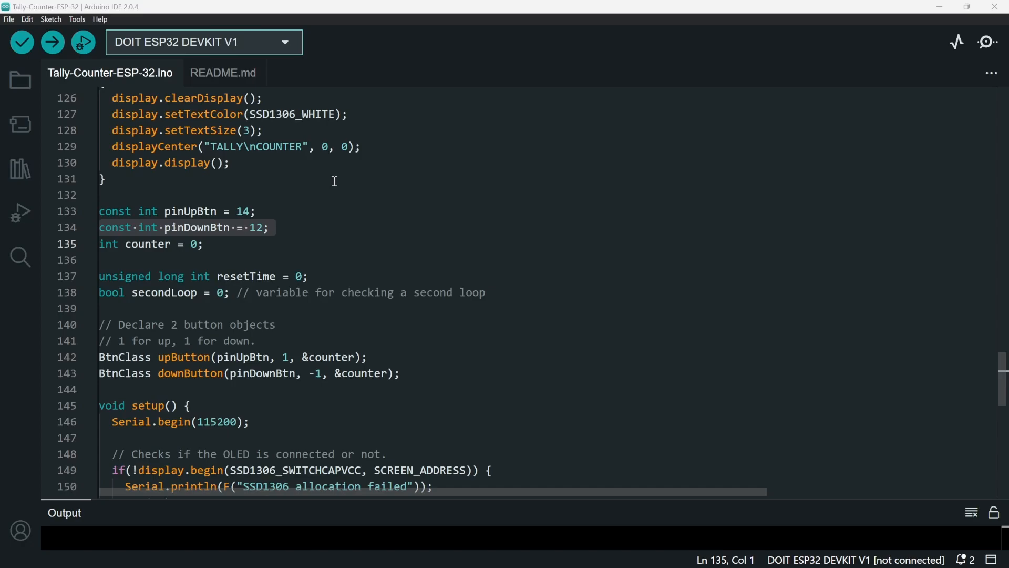
left_click(150, 194)
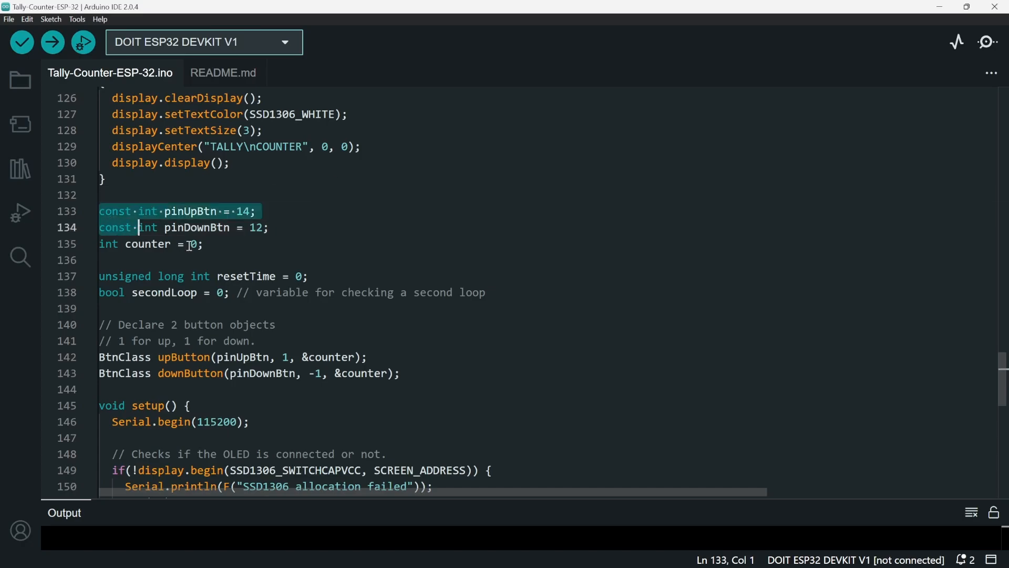
left_click_drag(100, 212, 204, 244)
double_click(192, 212)
double_click(197, 227)
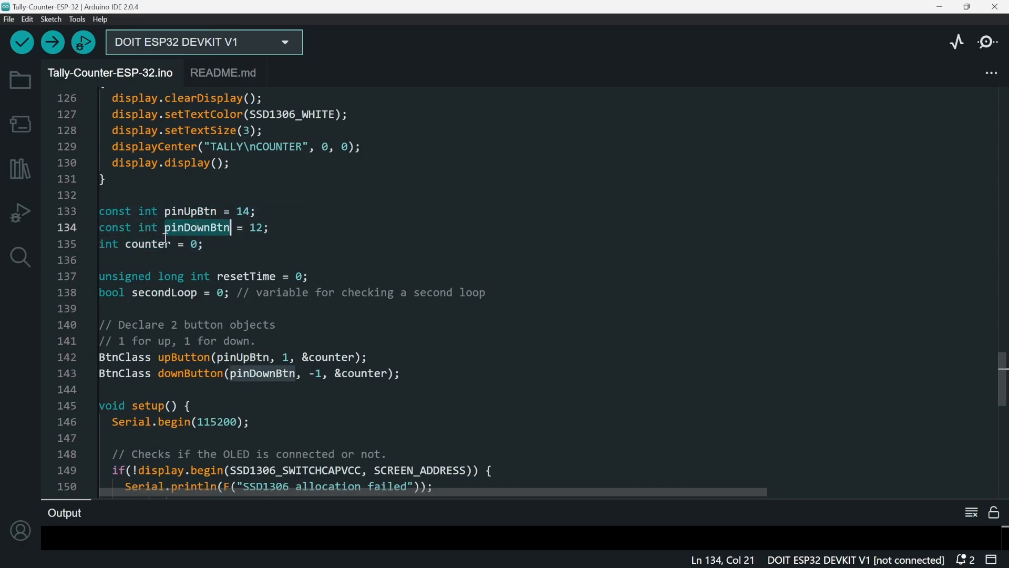
double_click(150, 243)
double_click(246, 276)
double_click(178, 292)
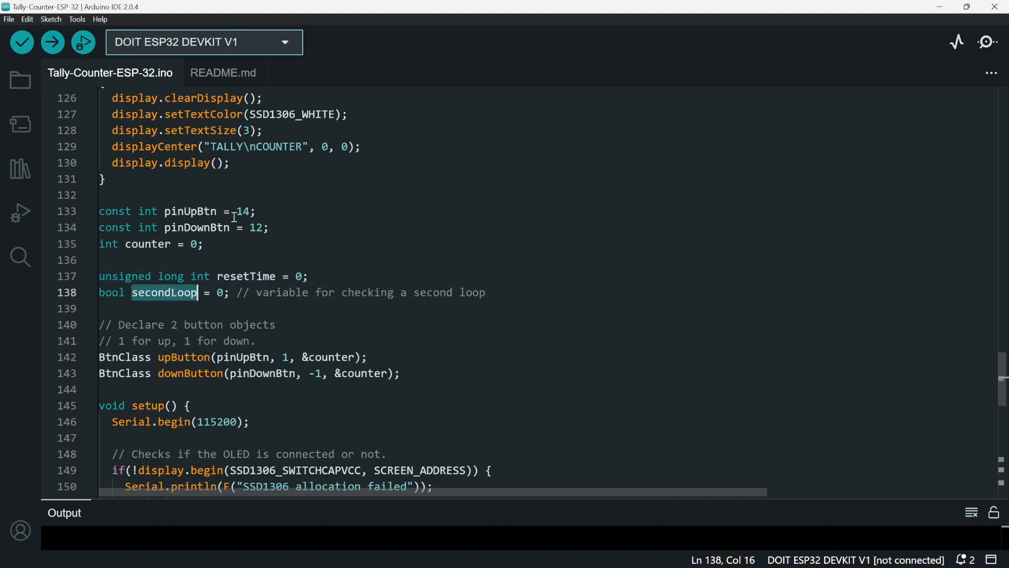
double_click(192, 211)
double_click(193, 227)
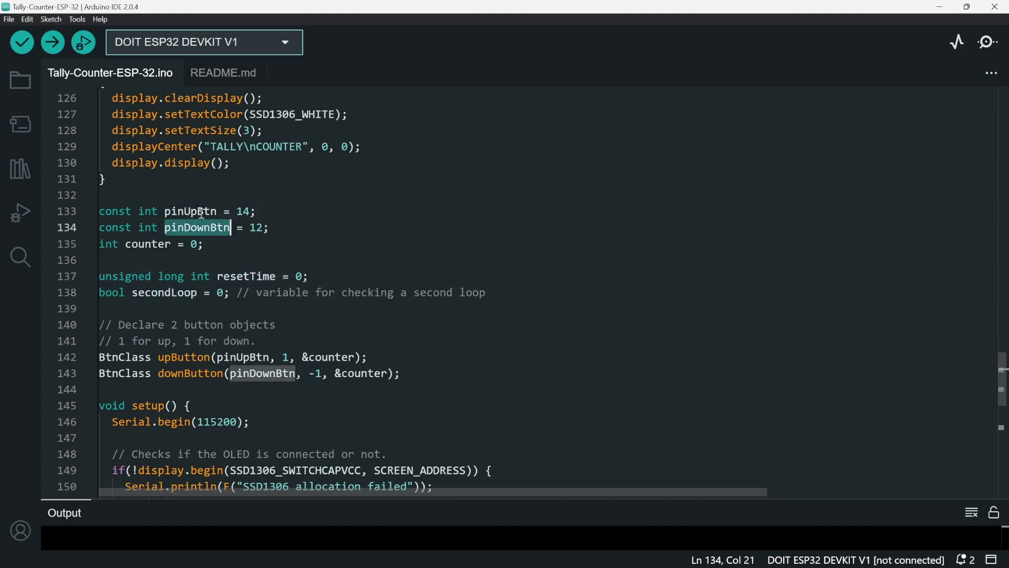
mouse_move(190, 211)
double_click(174, 210)
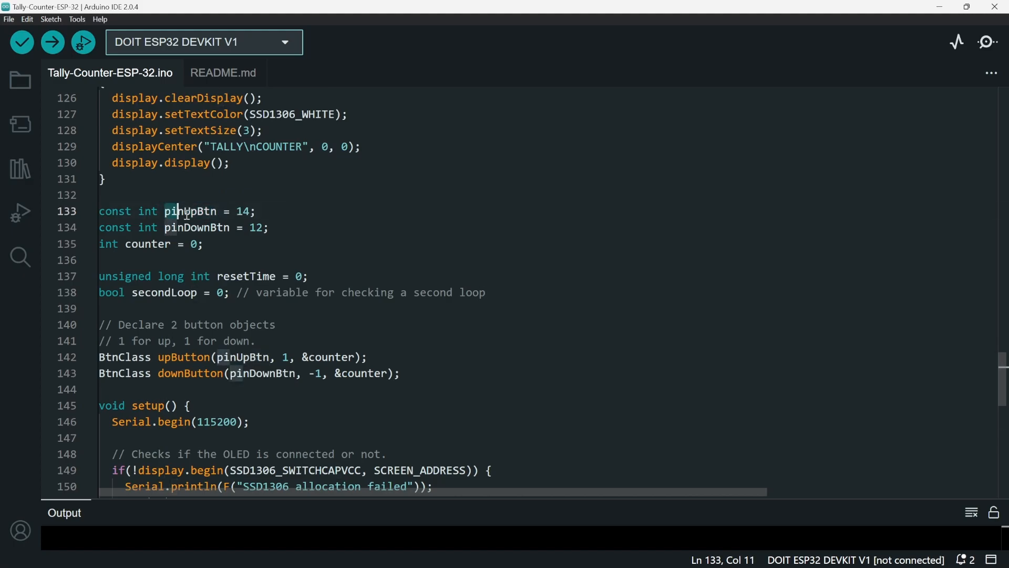
left_click_drag(163, 211, 263, 211)
left_click(272, 227)
left_click(145, 244)
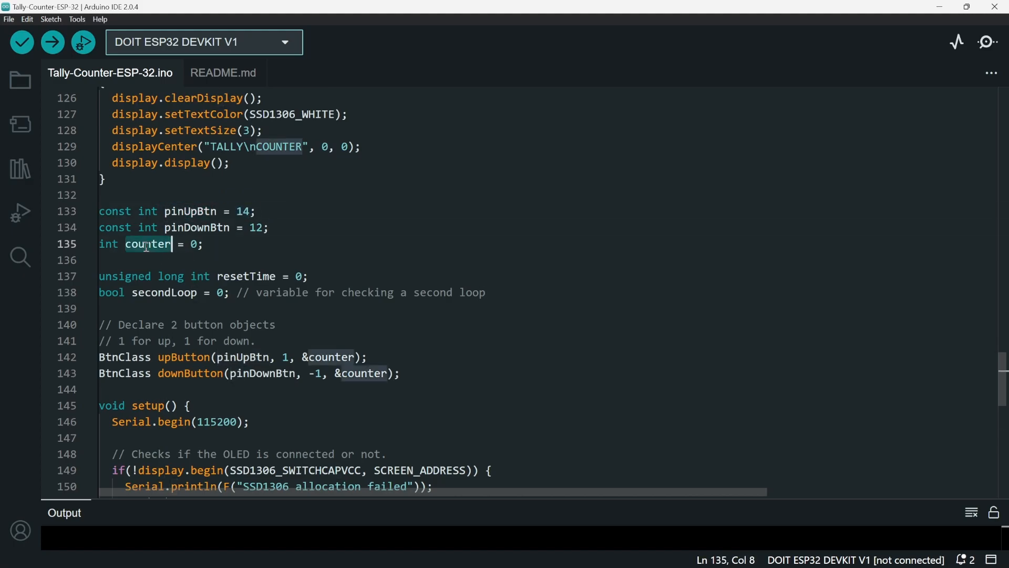
left_click(189, 243)
left_click(229, 277)
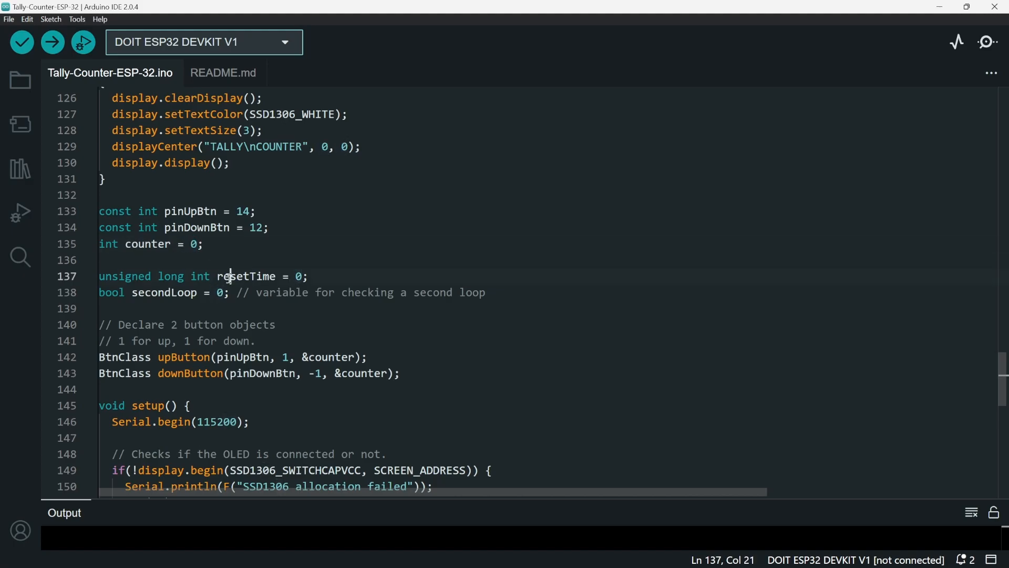
double_click(244, 276)
left_click(320, 276)
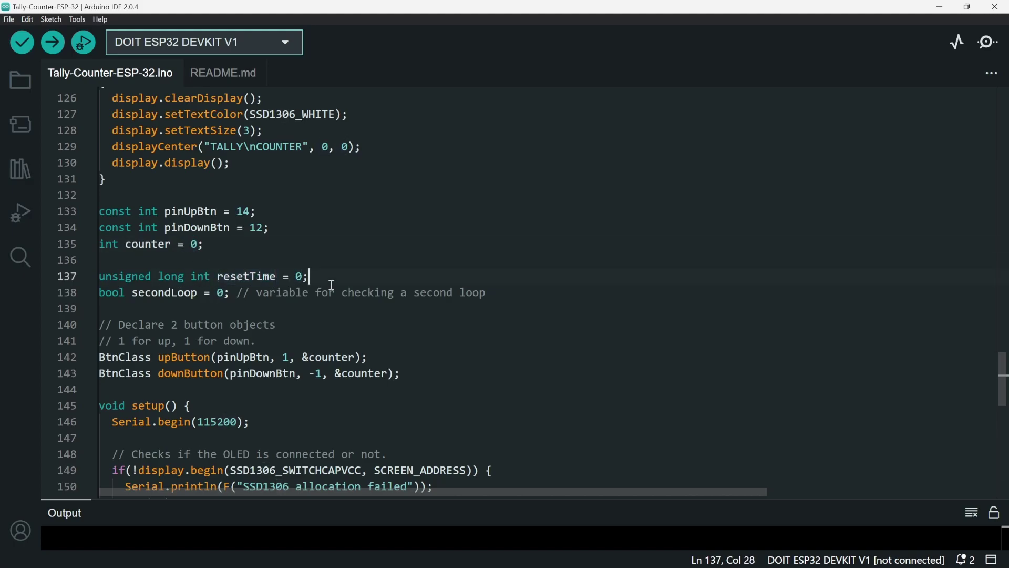
double_click(258, 276)
left_click(184, 295)
double_click(184, 296)
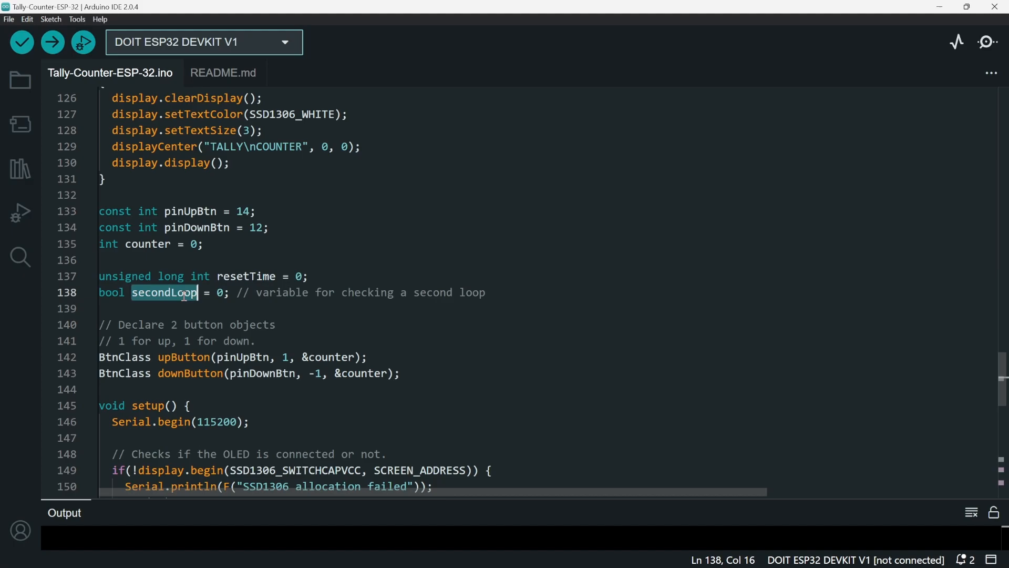
key("Left")
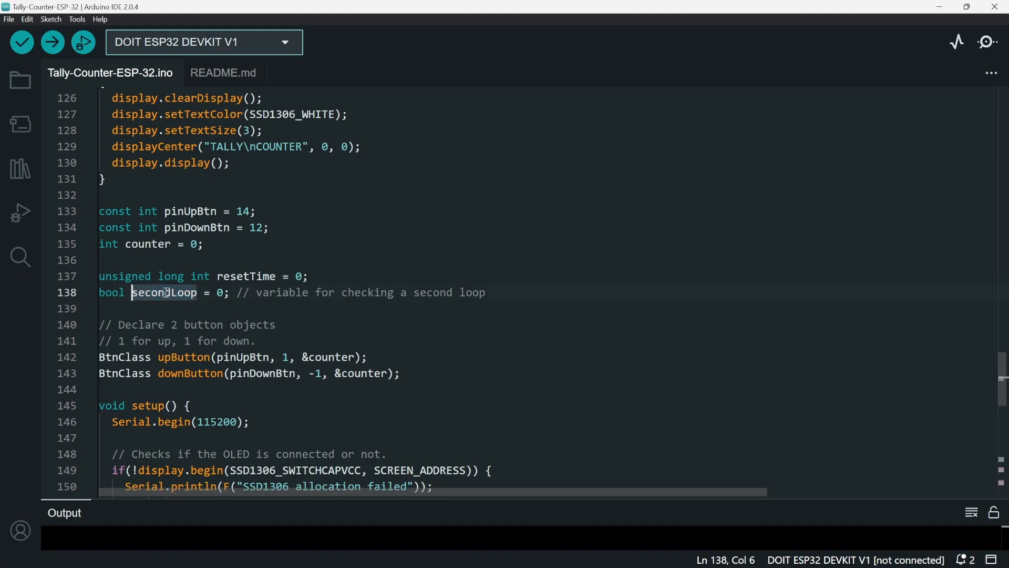
left_click_drag(236, 292, 520, 286)
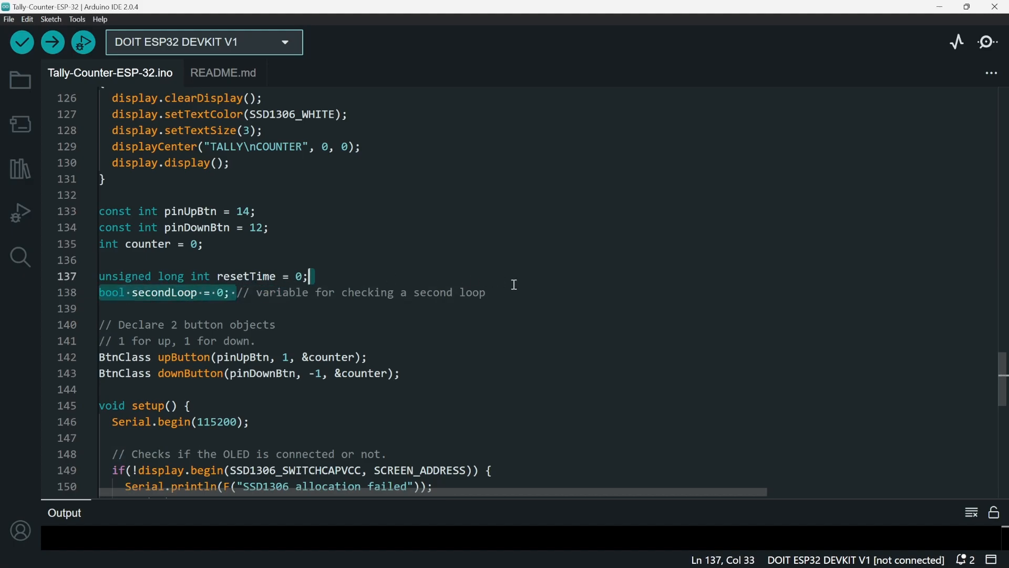
left_click(231, 294)
left_click_drag(236, 293, 488, 298)
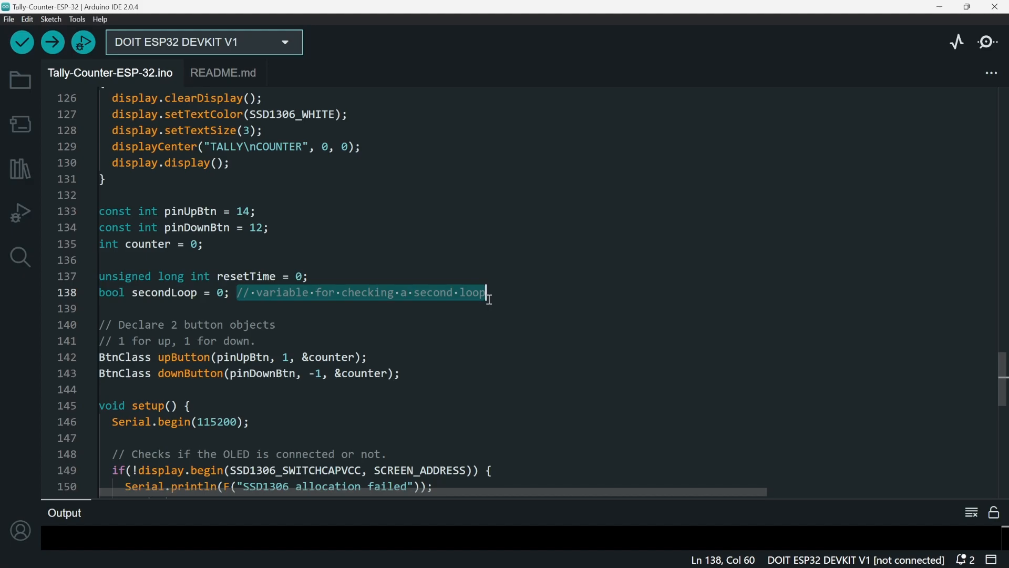
left_click_drag(323, 340, 94, 327)
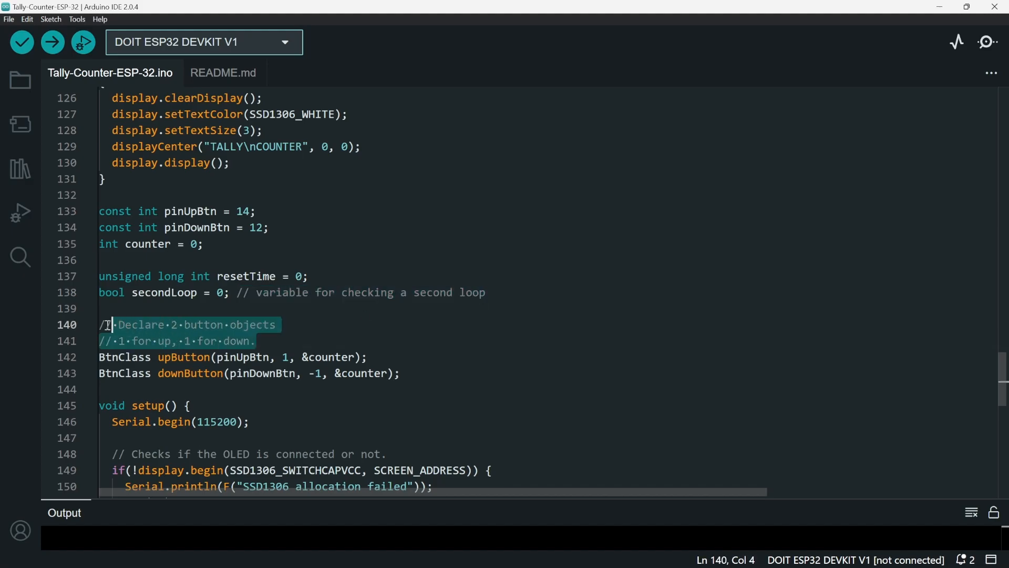
left_click(223, 325)
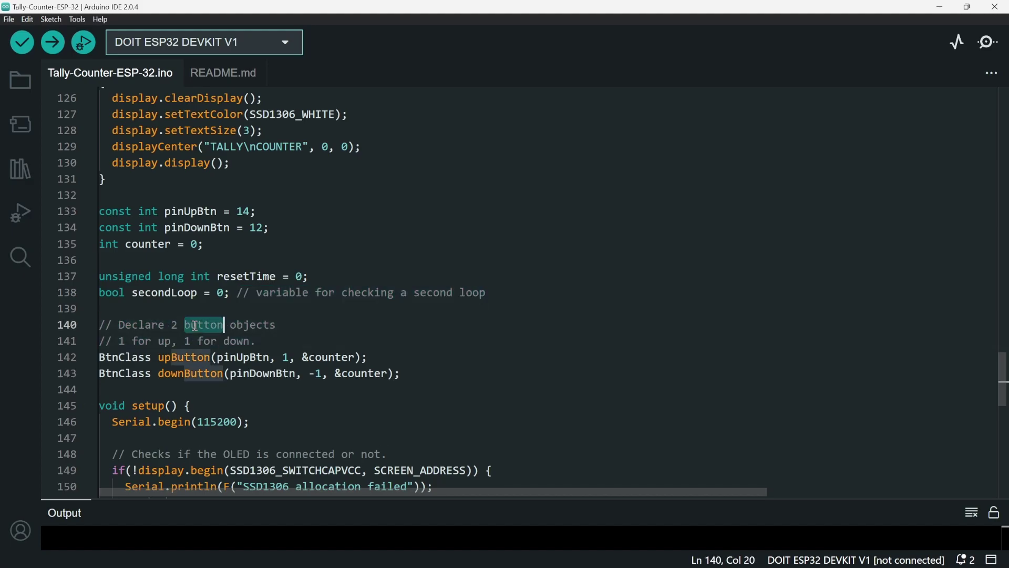
left_click(121, 341)
left_click(183, 341)
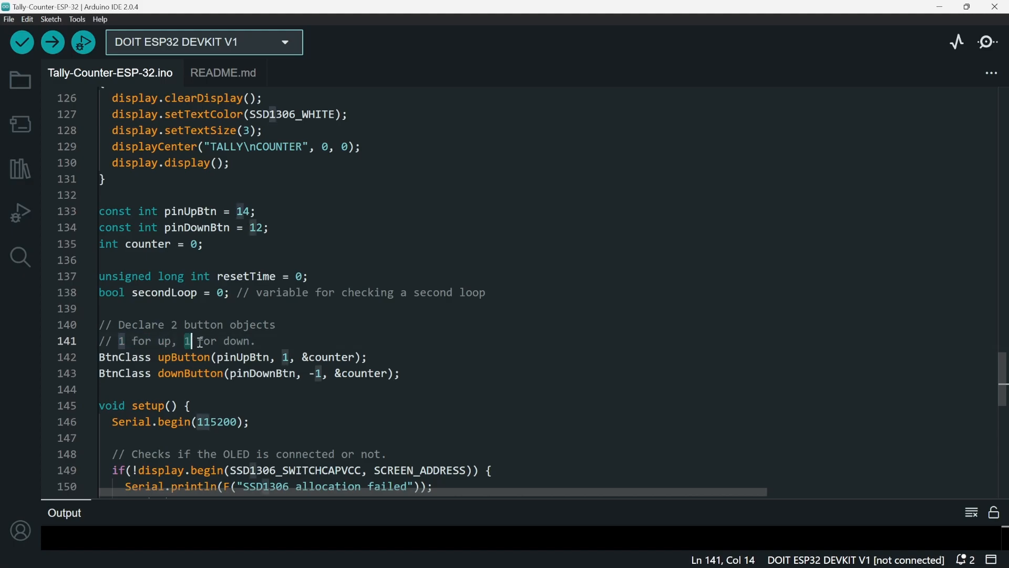
left_click(260, 341)
left_click(153, 357)
double_click(161, 357)
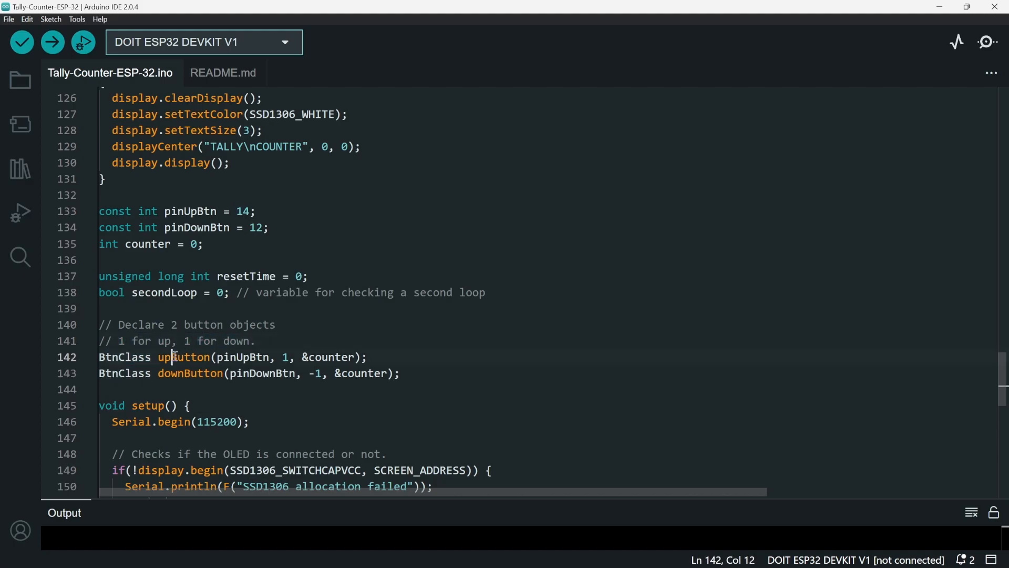
double_click(252, 357)
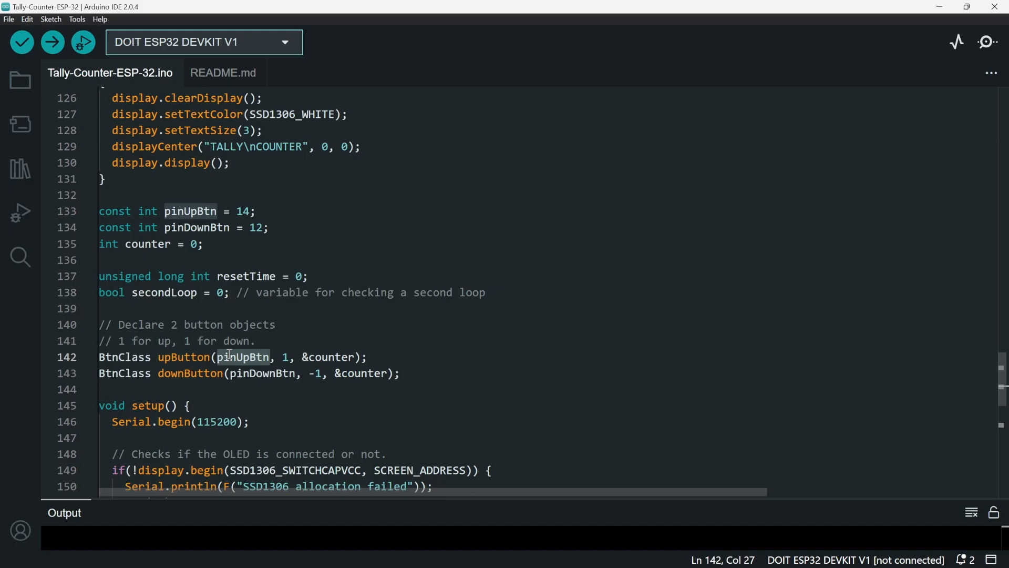
left_click(288, 357)
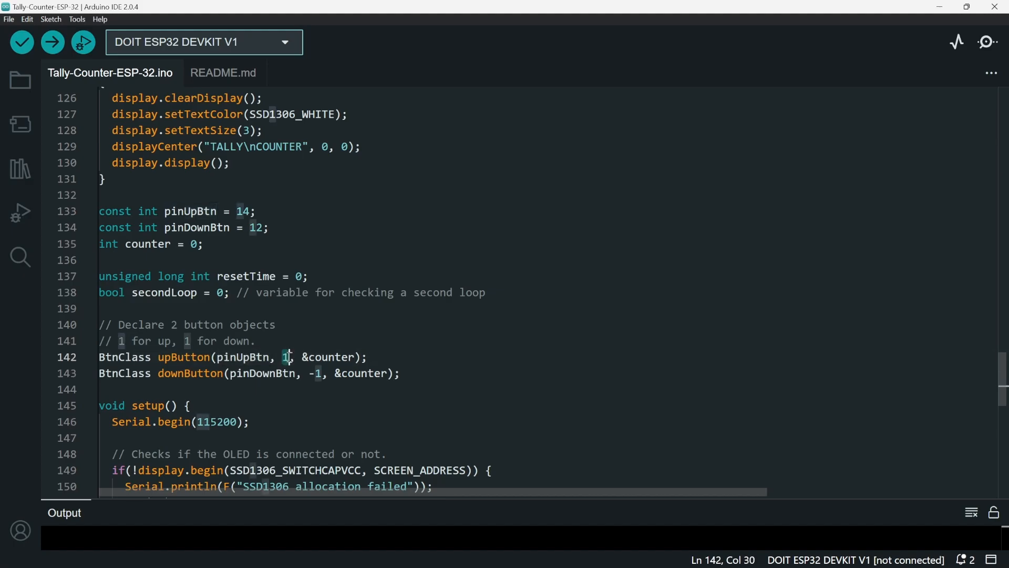
left_click_drag(302, 357, 356, 357)
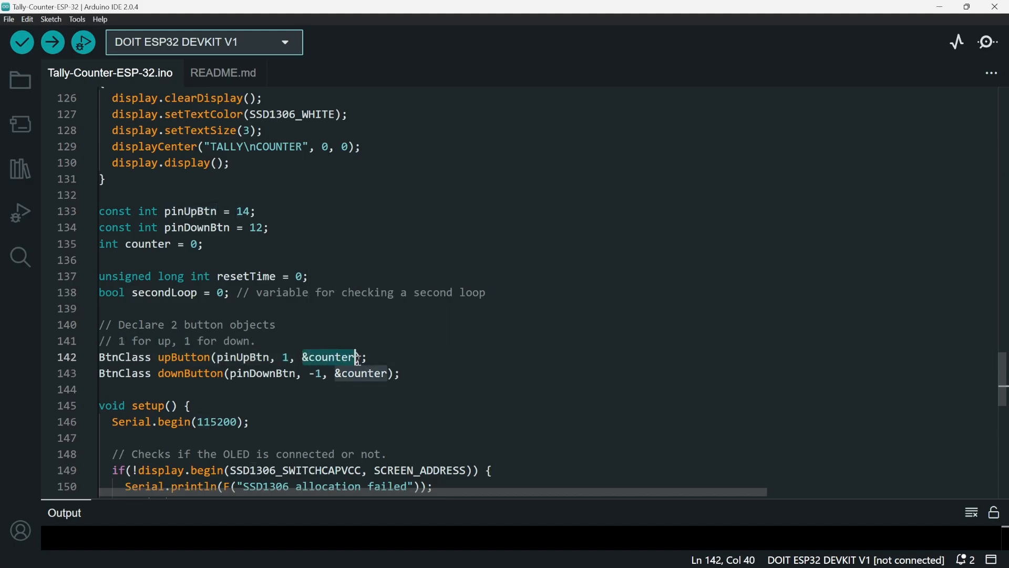
left_click(353, 357)
left_click(131, 374)
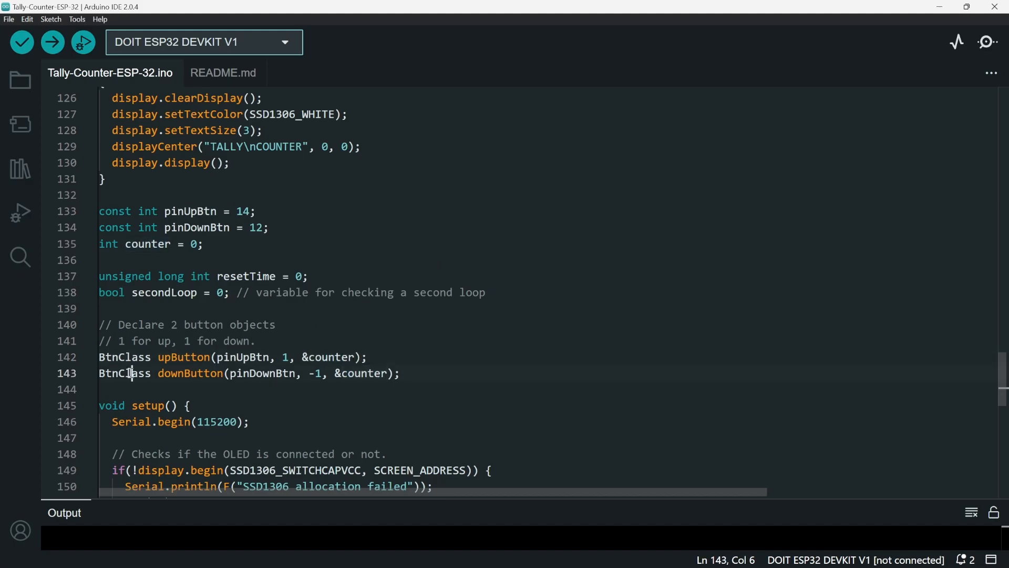
double_click(194, 375)
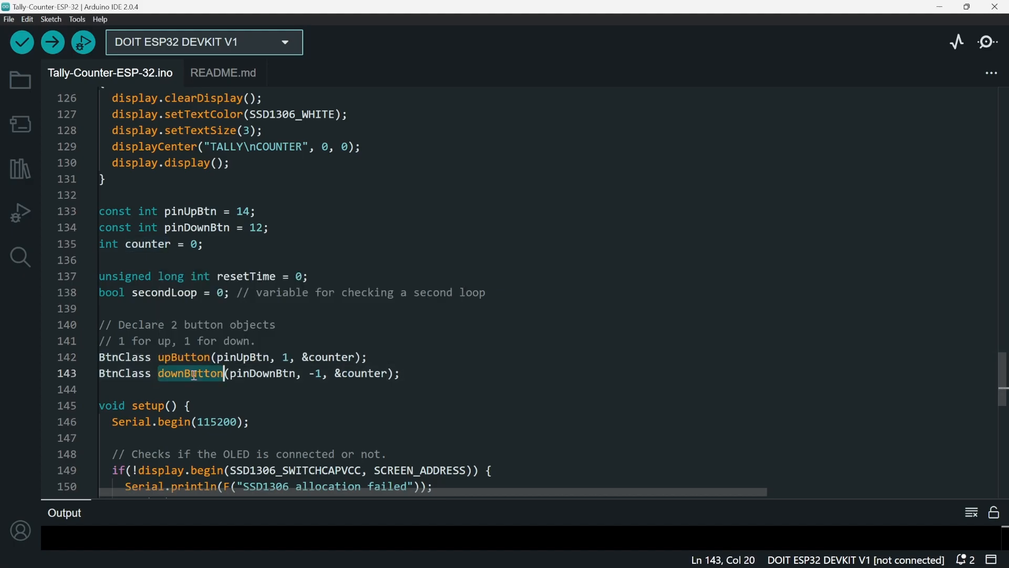
double_click(273, 372)
left_click(297, 374)
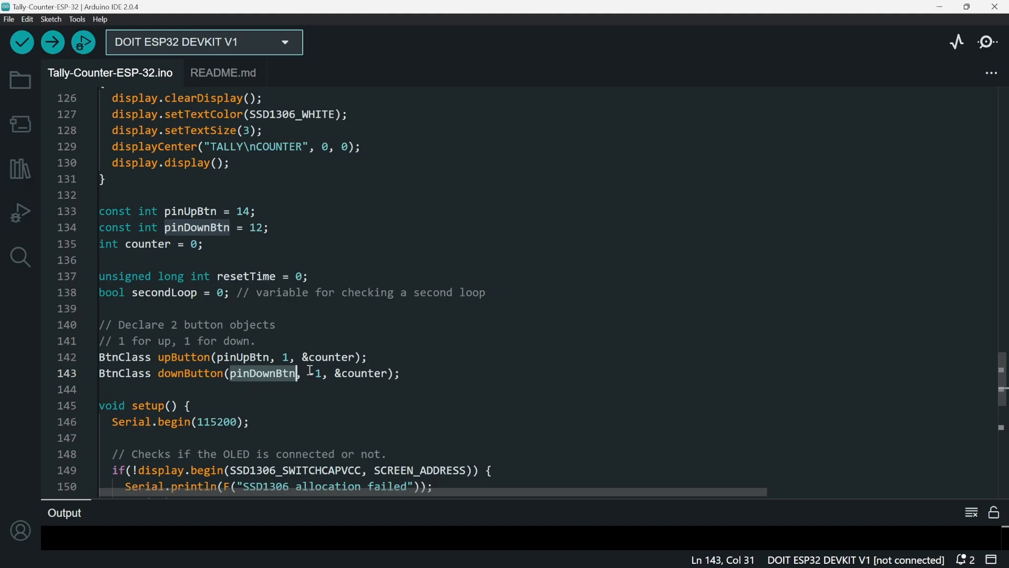
left_click_drag(310, 373, 324, 373)
double_click(355, 373)
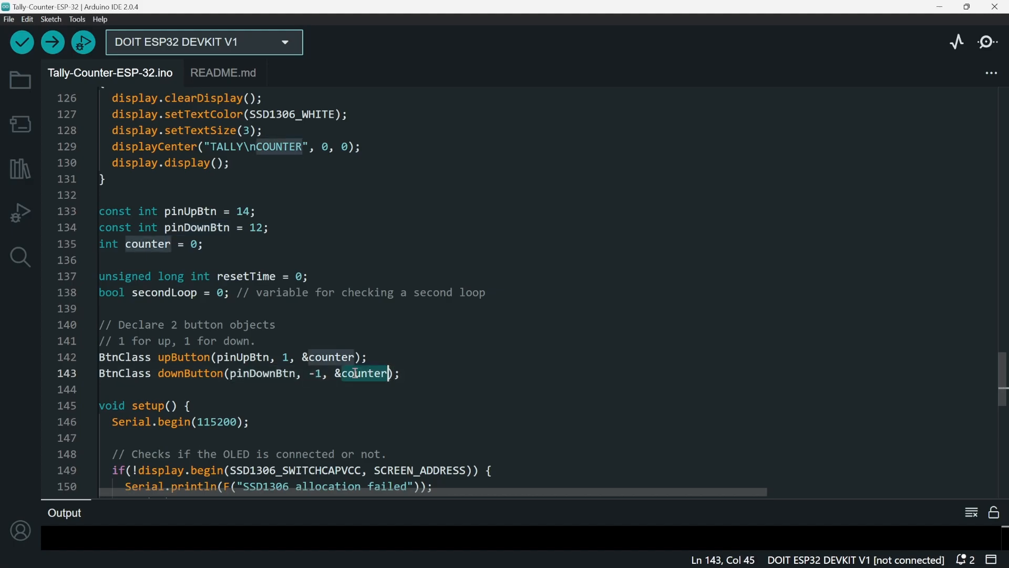
left_click(388, 374)
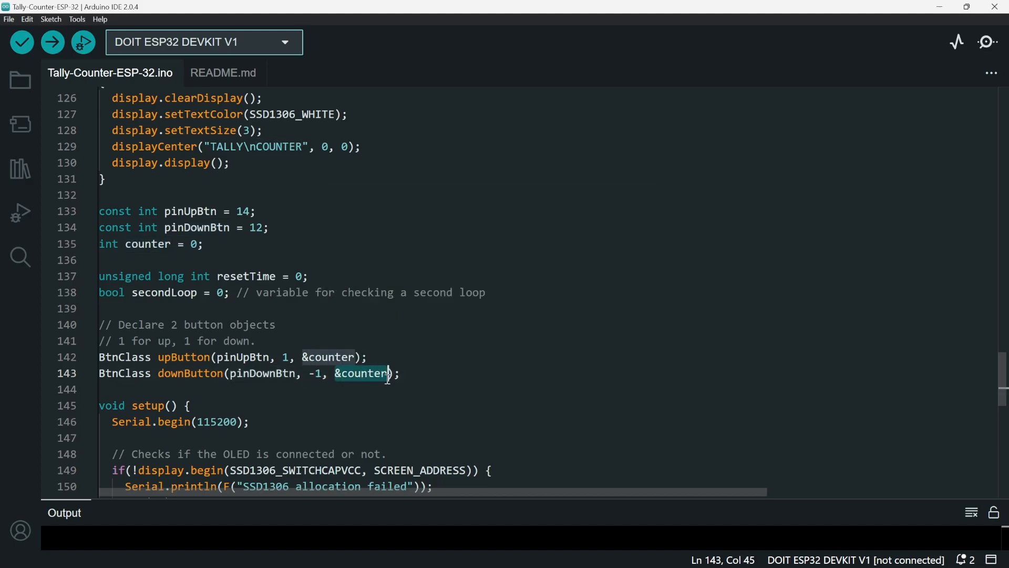
scroll(307, 395, "down", 1)
scroll(306, 394, "down", 1)
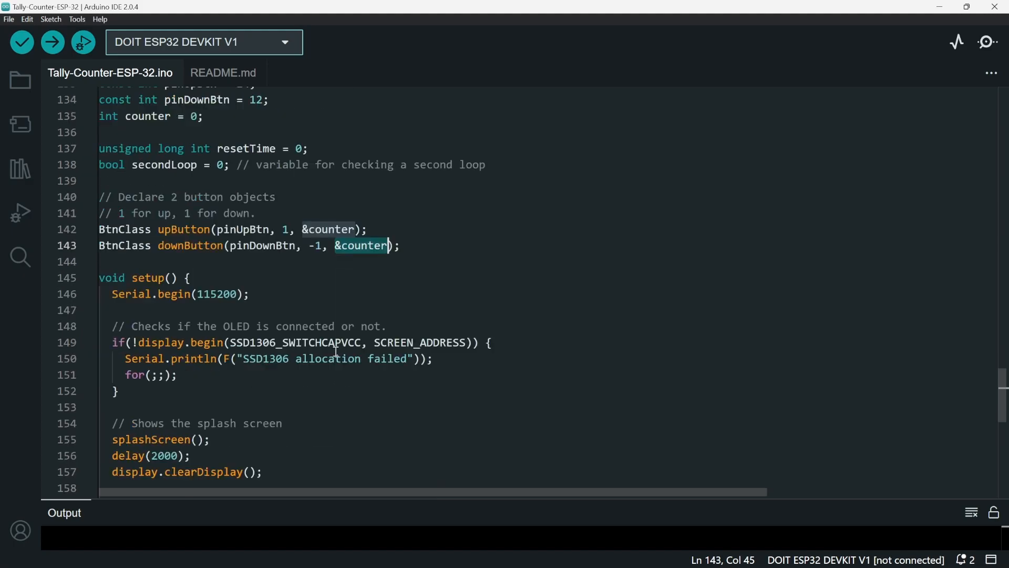
scroll(307, 378, "down", 1)
mouse_move(178, 327)
left_mouse_down()
mouse_move(113, 214)
mouse_move(251, 229)
left_mouse_up()
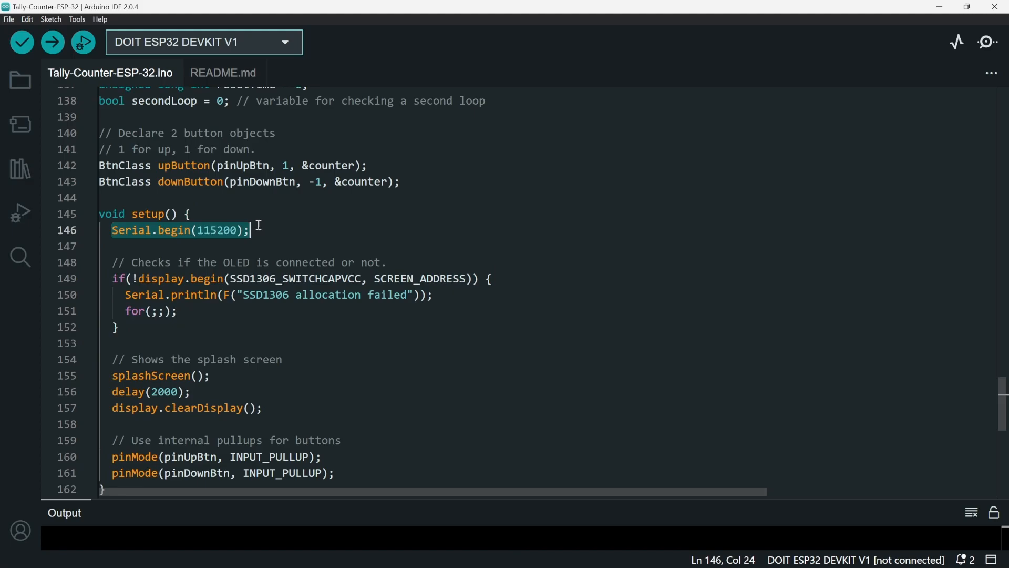
double_click(226, 231)
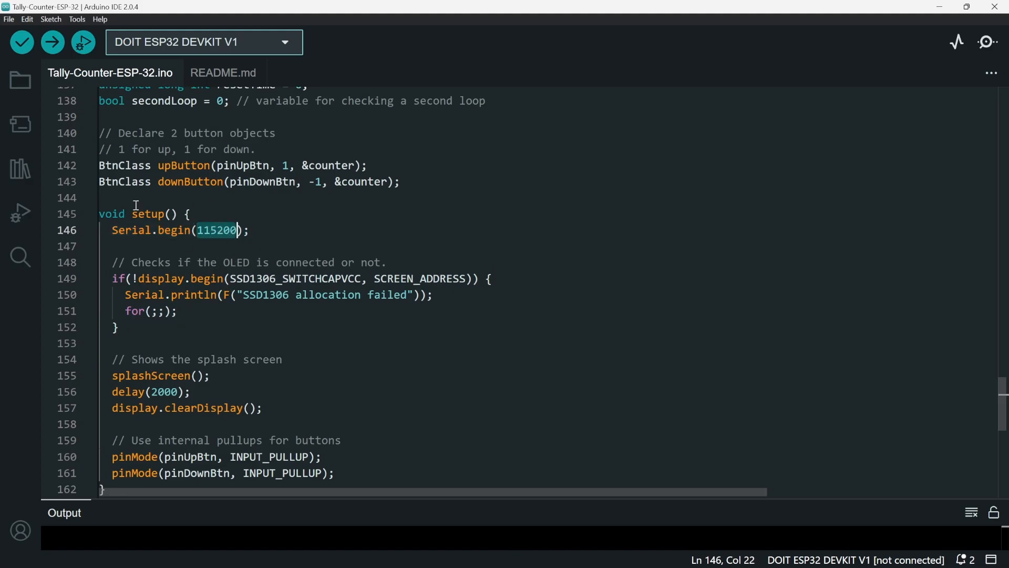
left_click(129, 249)
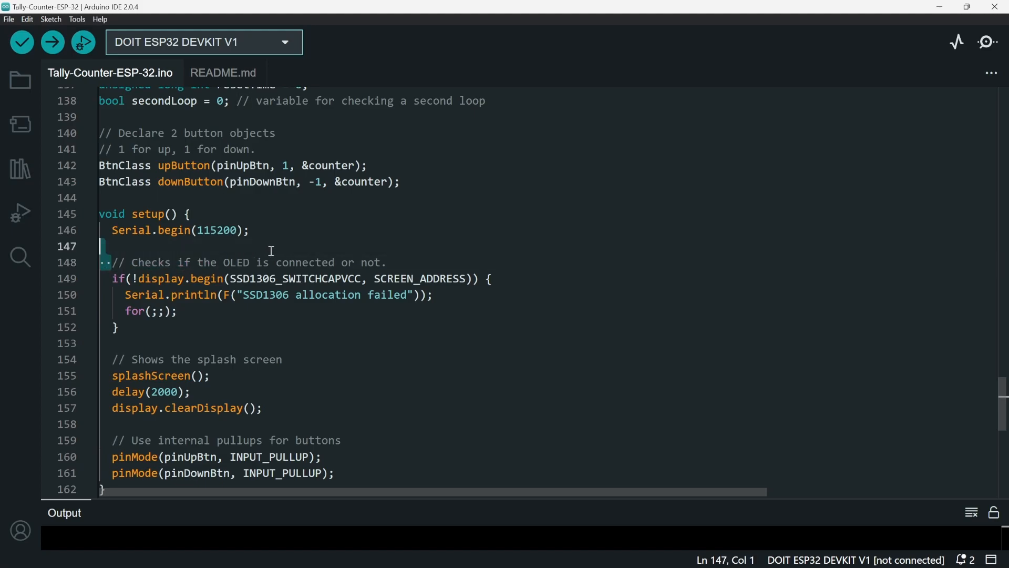
left_click(290, 261, "shift")
left_click(144, 310, "shift")
left_click(141, 246)
left_click(112, 261)
left_click(118, 327, "shift")
left_click(182, 313)
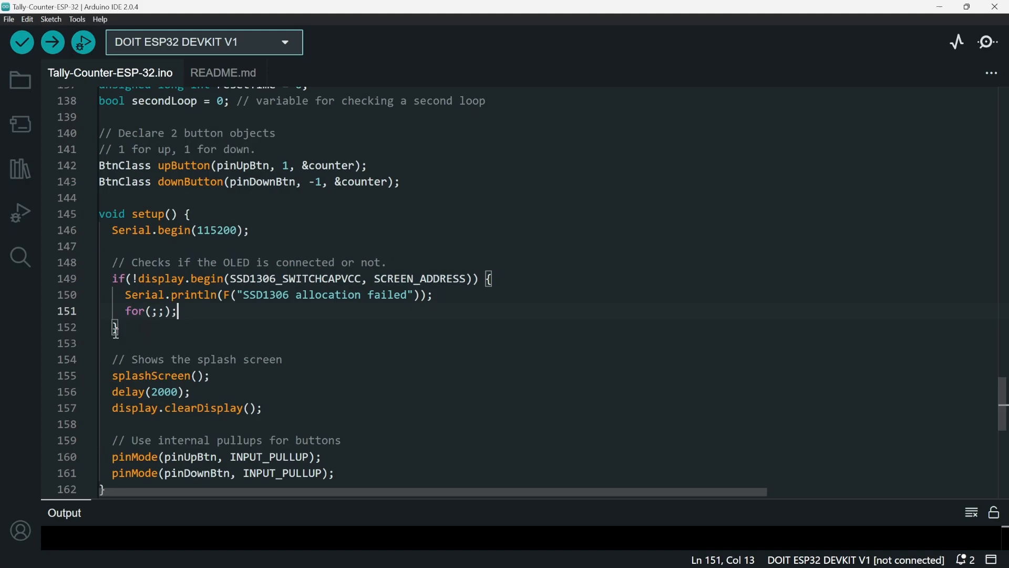
left_click(127, 311, "shift")
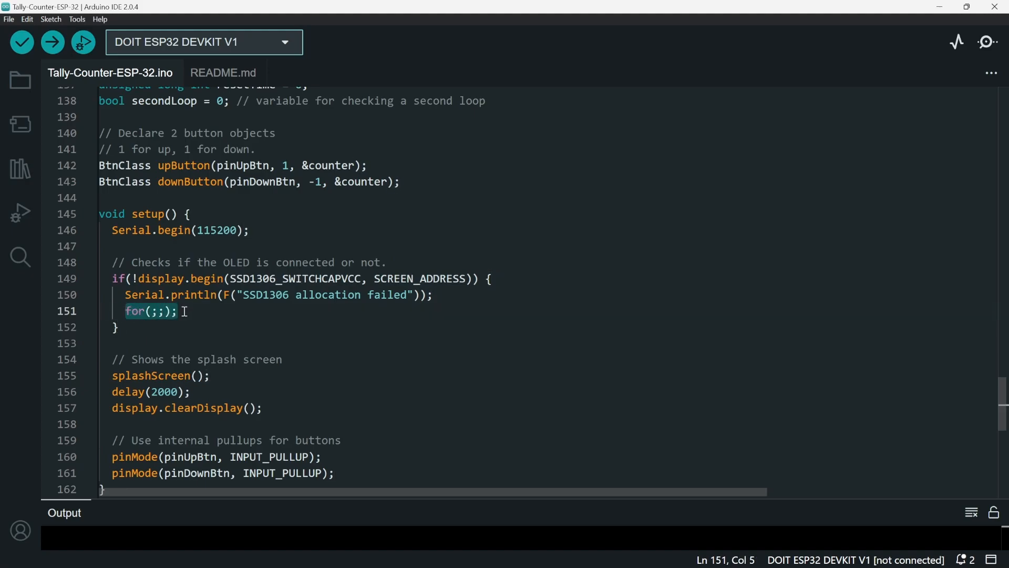
left_click(184, 311)
scroll(191, 327, "down", 3)
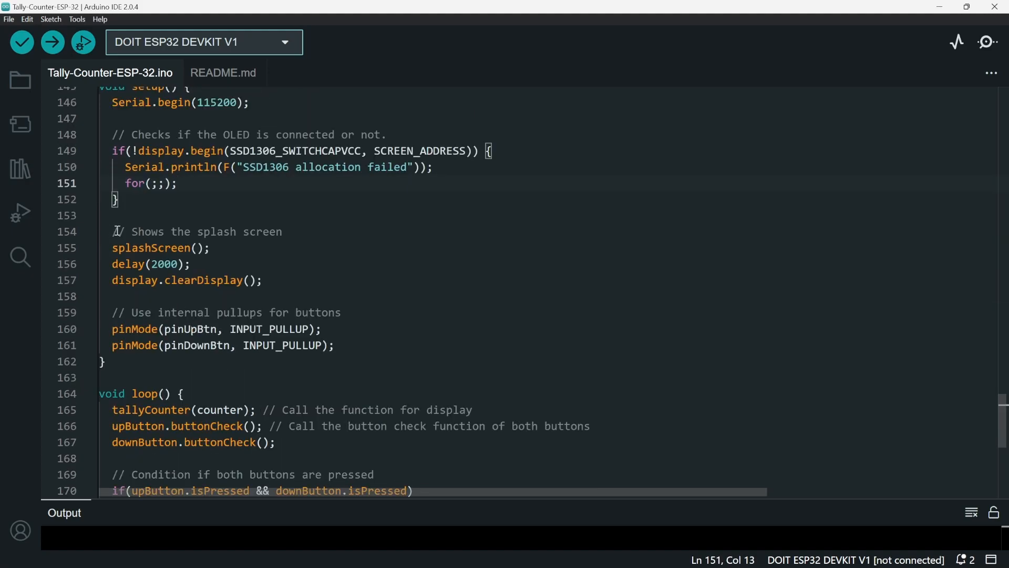
left_click_drag(118, 230, 305, 239)
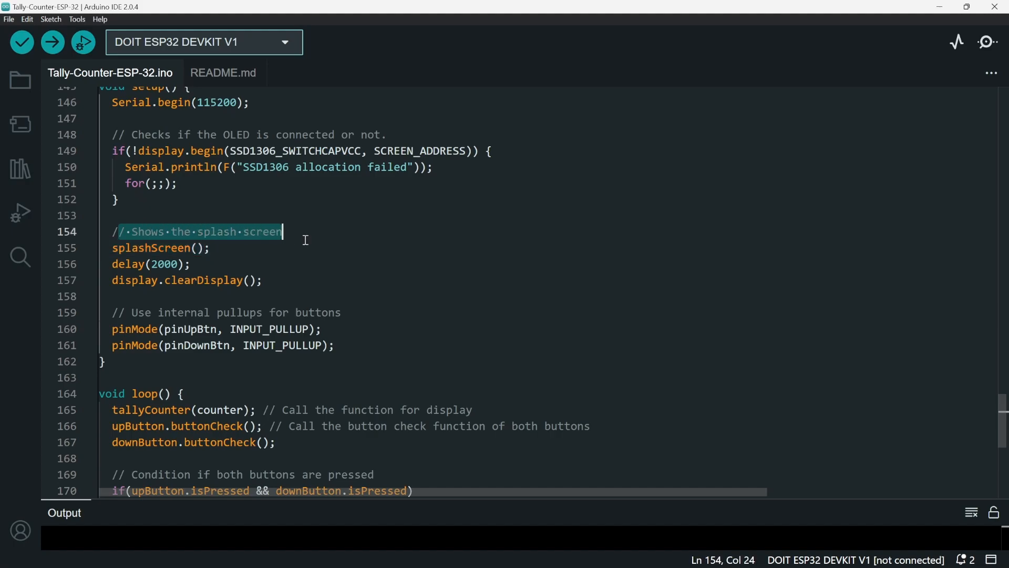
left_click_drag(113, 232, 285, 232)
left_click(251, 248)
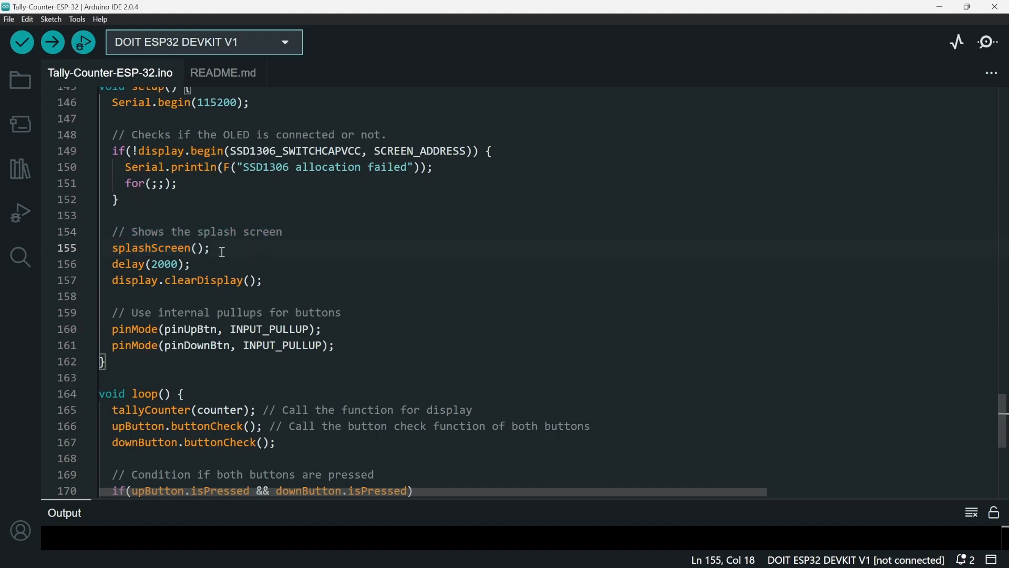
mouse_move(222, 252)
left_mouse_down()
mouse_move(112, 248)
mouse_move(113, 264)
left_mouse_up()
left_click(250, 270)
left_click(298, 281)
mouse_move(299, 281)
left_mouse_down()
mouse_move(110, 280)
mouse_move(357, 343)
left_mouse_up()
left_click(279, 356)
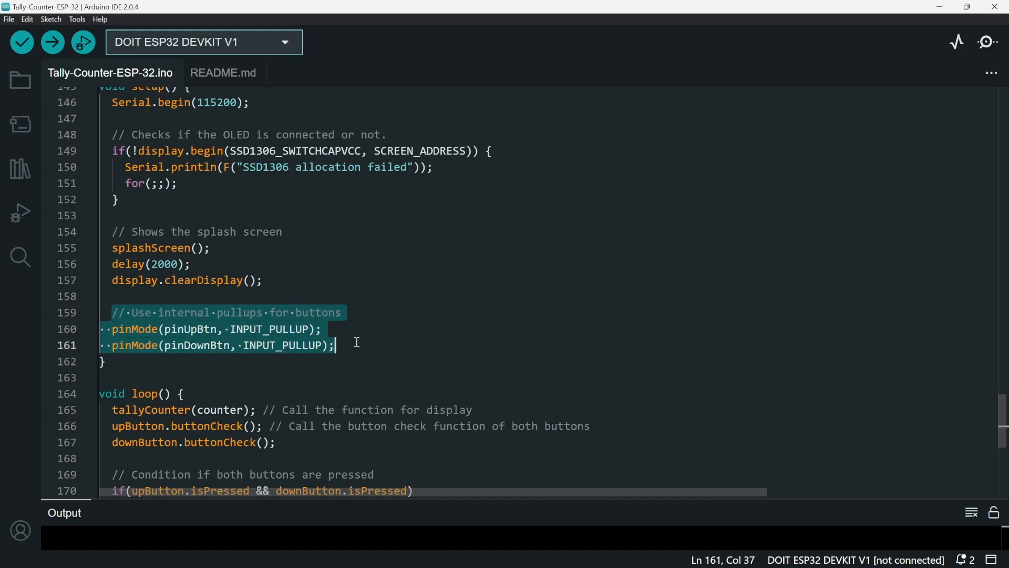
left_click(192, 325)
left_click(231, 345)
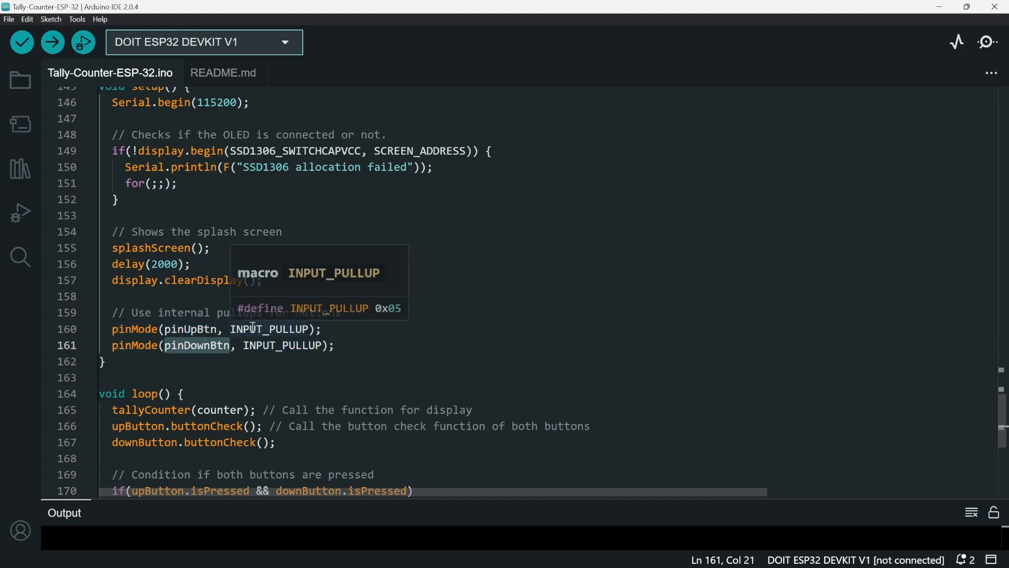
left_click(230, 328)
left_click_drag(231, 329, 310, 328)
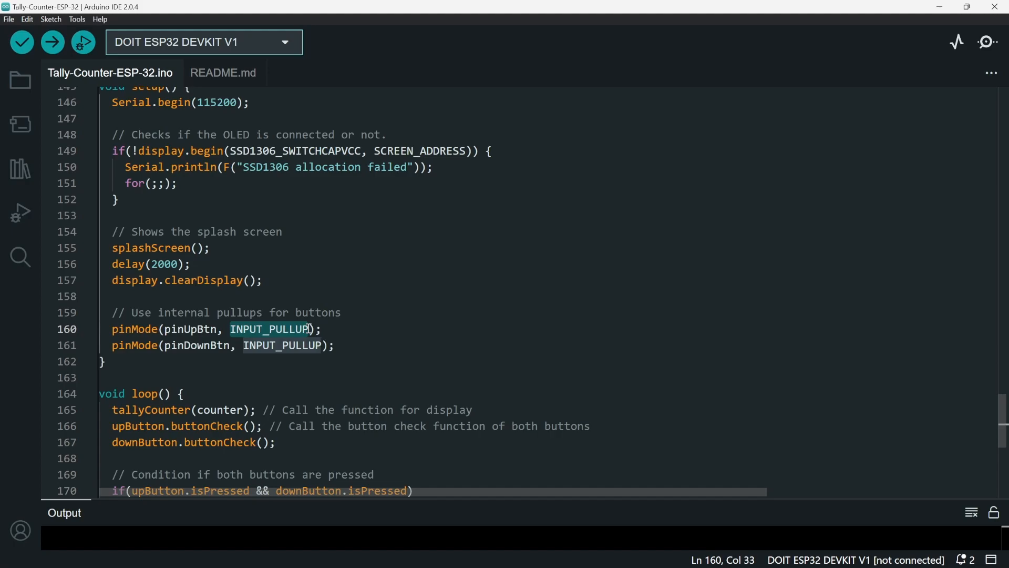
left_click(249, 345)
double_click(250, 345)
scroll(232, 303, "down", 4)
left_click(179, 219)
key("Home")
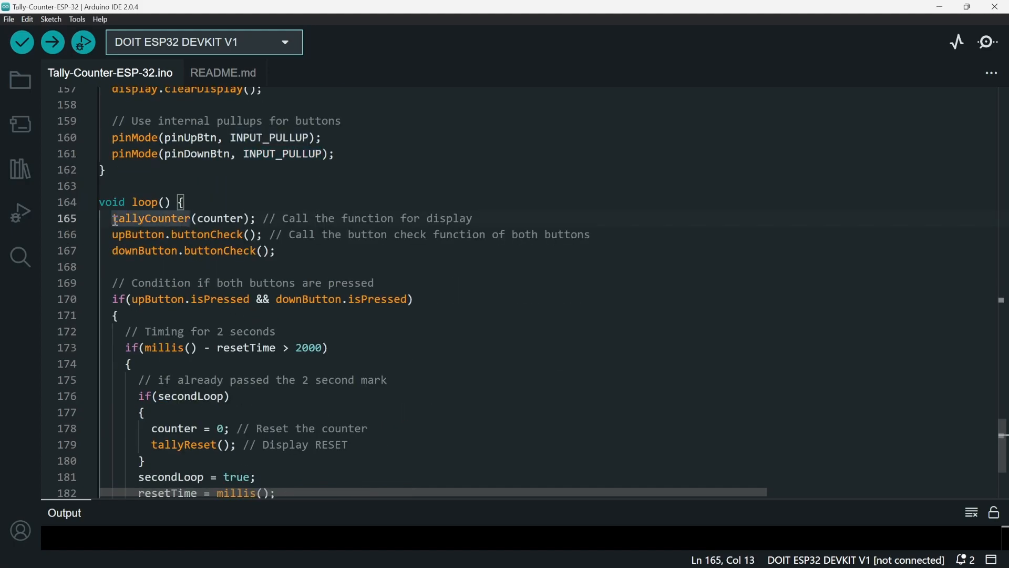
left_click(249, 234, "shift")
scroll(241, 300, "up", 20)
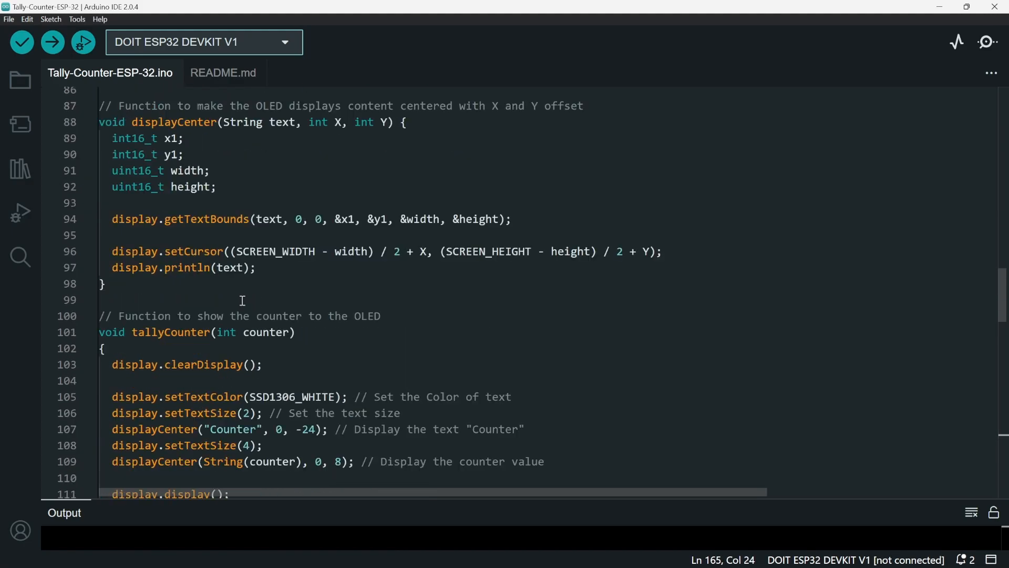
scroll(241, 300, "up", 5)
scroll(241, 303, "up", 5)
scroll(241, 304, "up", 2)
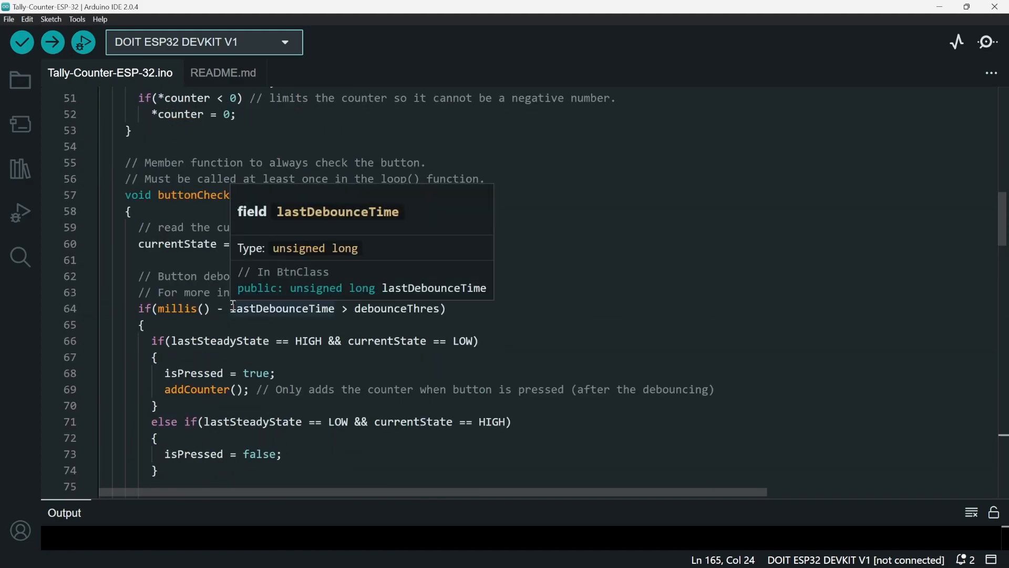
left_click(230, 195)
scroll(224, 266, "down", 7)
scroll(236, 315, "down", 6)
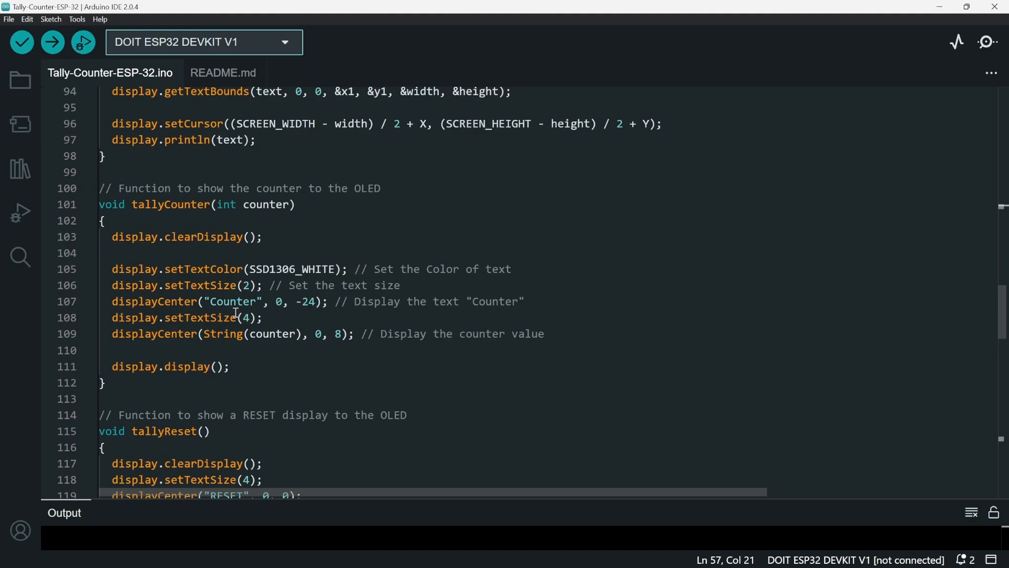
scroll(140, 316, "down", 4)
scroll(142, 318, "down", 8)
scroll(154, 304, "up", 7)
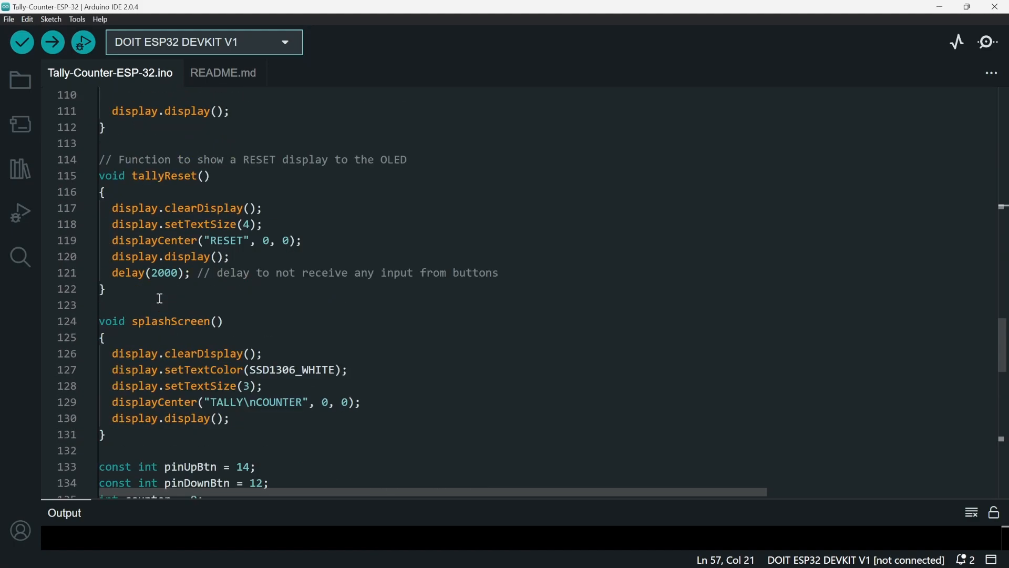
scroll(158, 298, "up", 5)
double_click(146, 207)
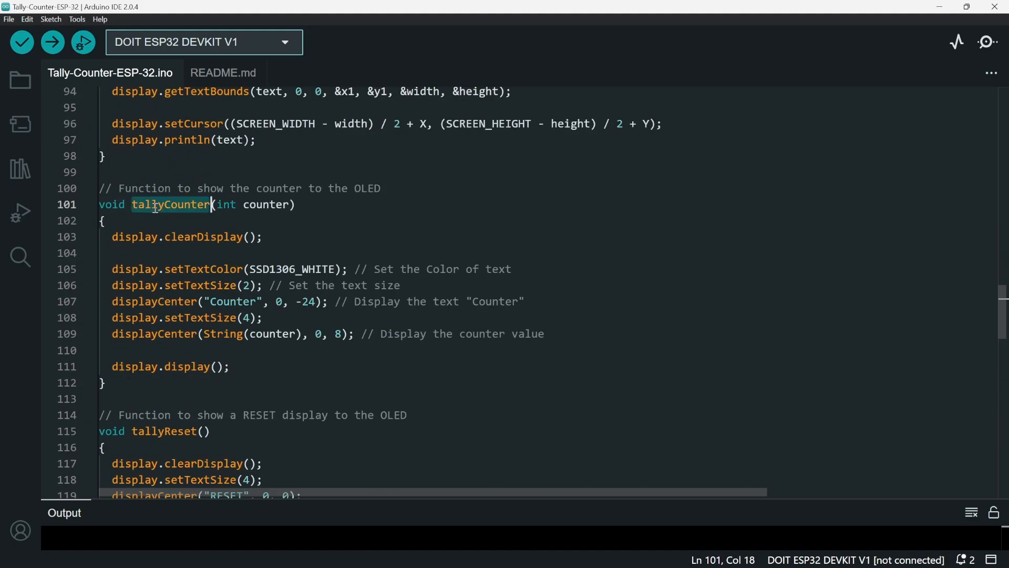
scroll(213, 276, "down", 2)
scroll(260, 316, "down", 13)
scroll(282, 327, "down", 3)
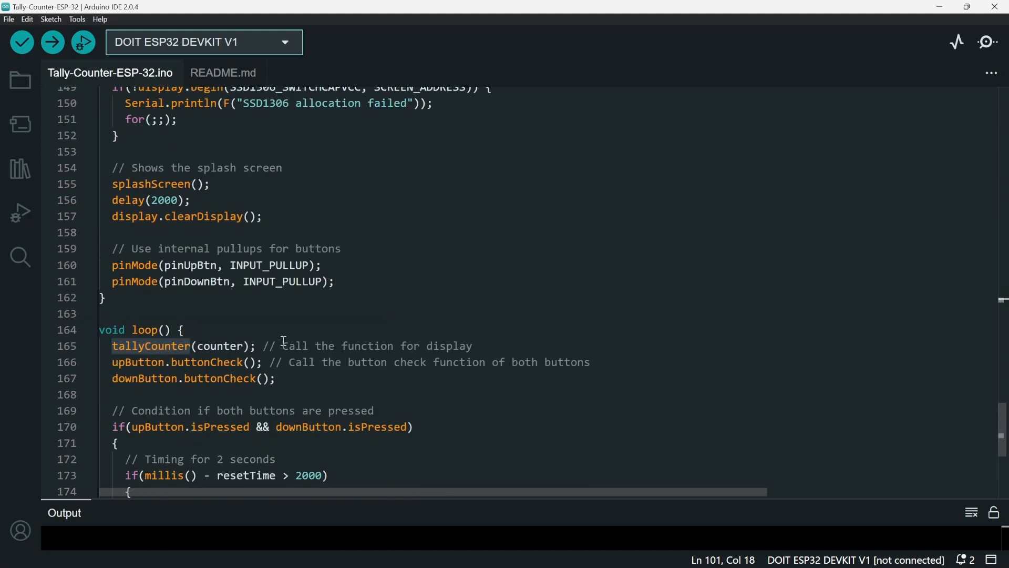
scroll(228, 324, "down", 2)
left_click(112, 282)
left_click_drag(113, 282, 352, 329)
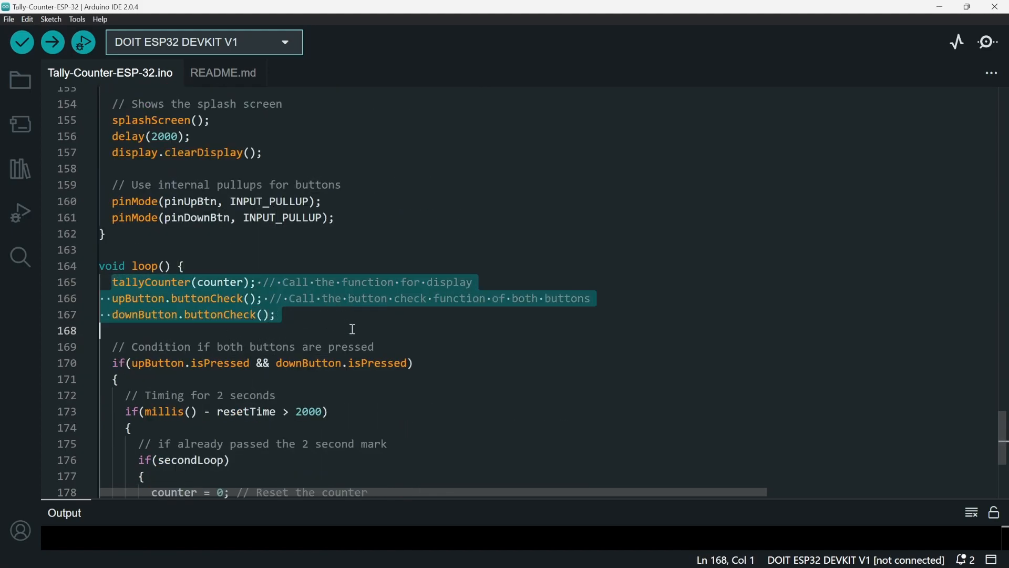
double_click(130, 282)
left_click(136, 298)
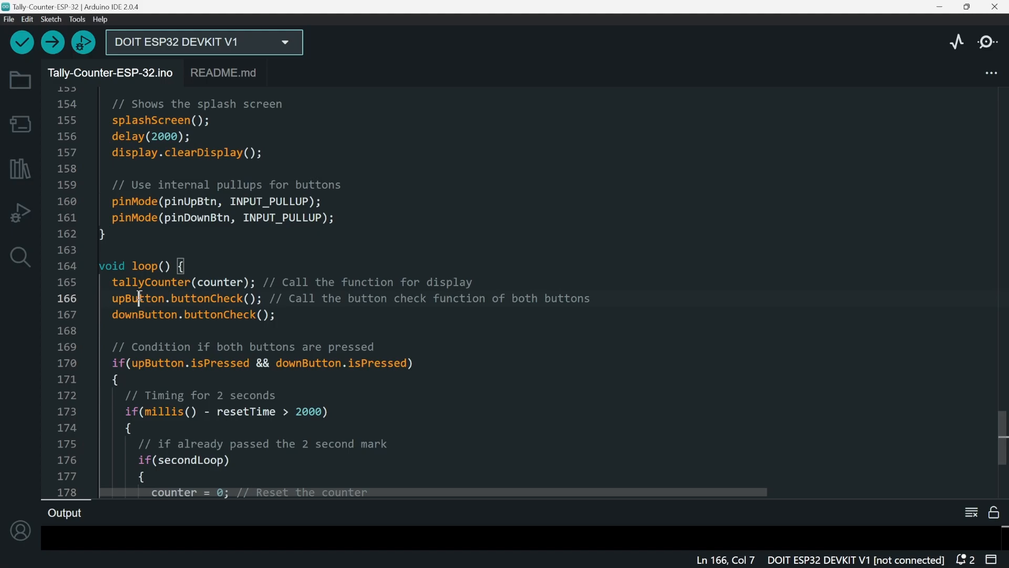
double_click(203, 299)
left_click(138, 315)
left_click(216, 315)
double_click(219, 315)
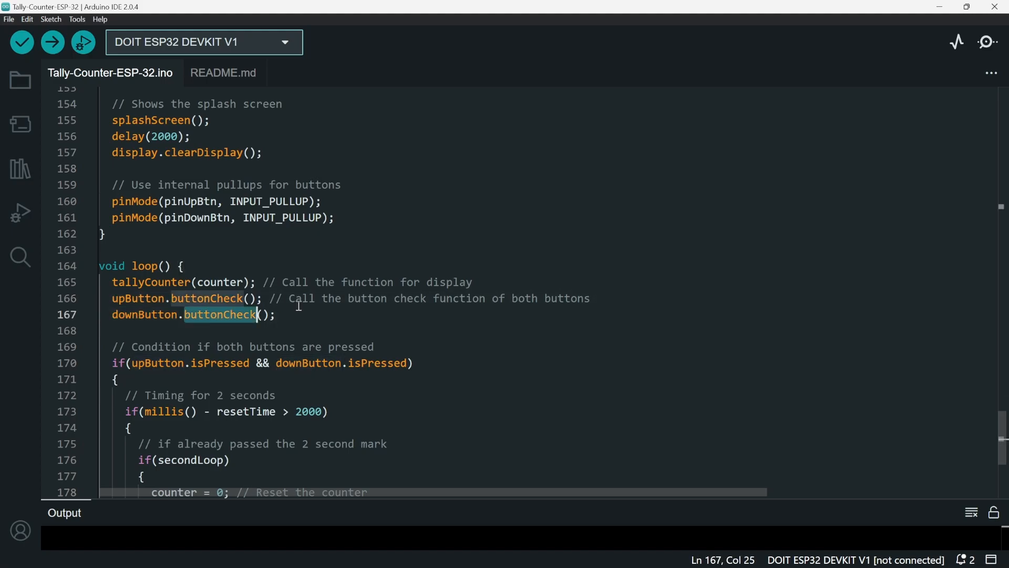
left_click(289, 298)
left_click_drag(275, 314, 113, 299)
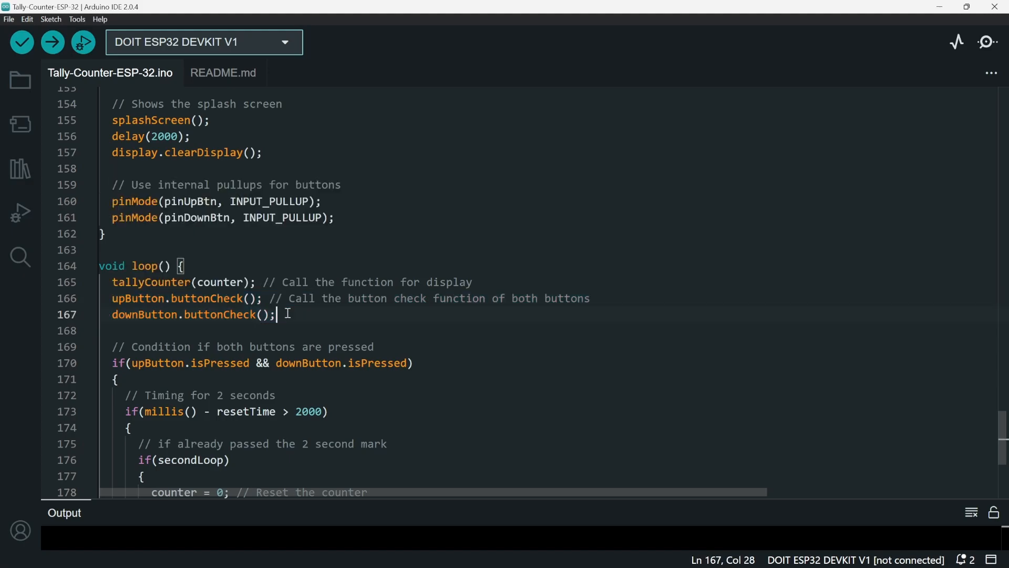
left_click_drag(284, 315, 113, 298)
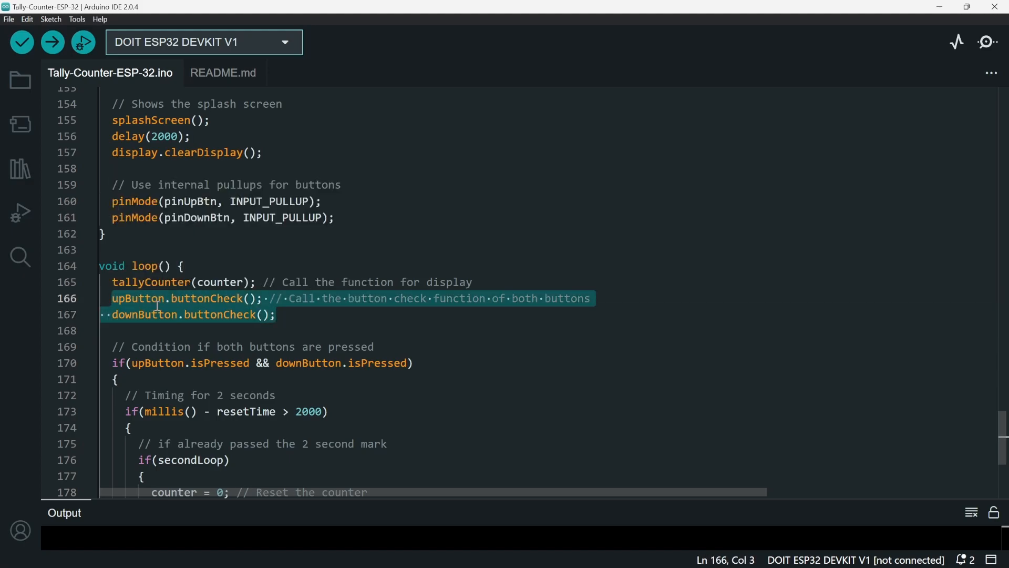
left_click(219, 299)
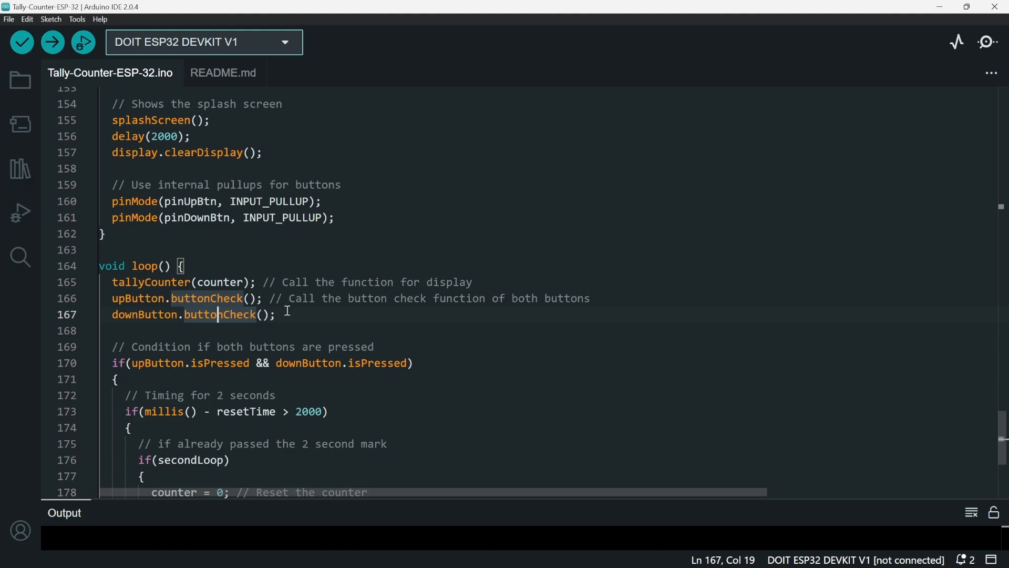
left_click(163, 299)
double_click(136, 315)
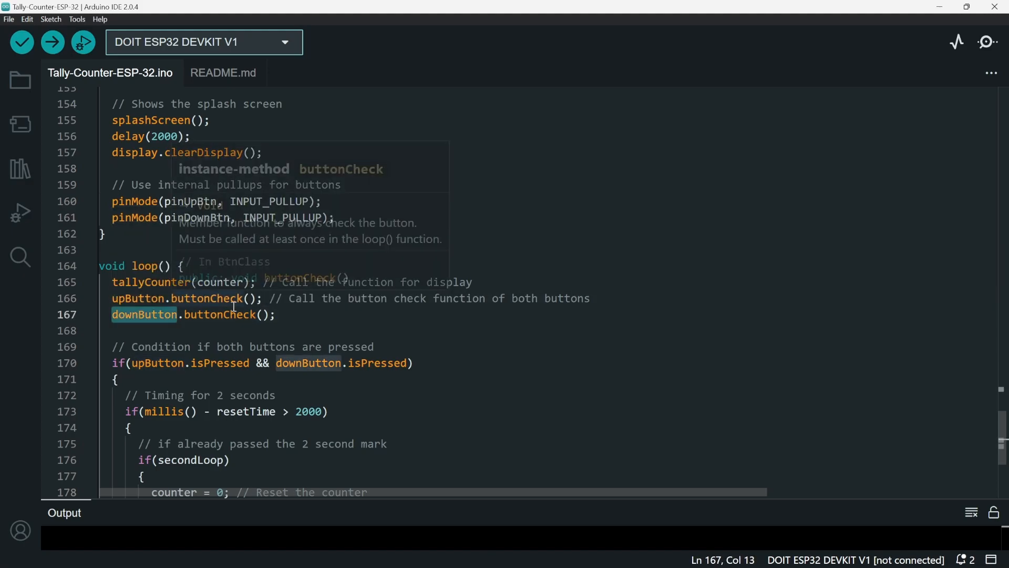
mouse_move(144, 315)
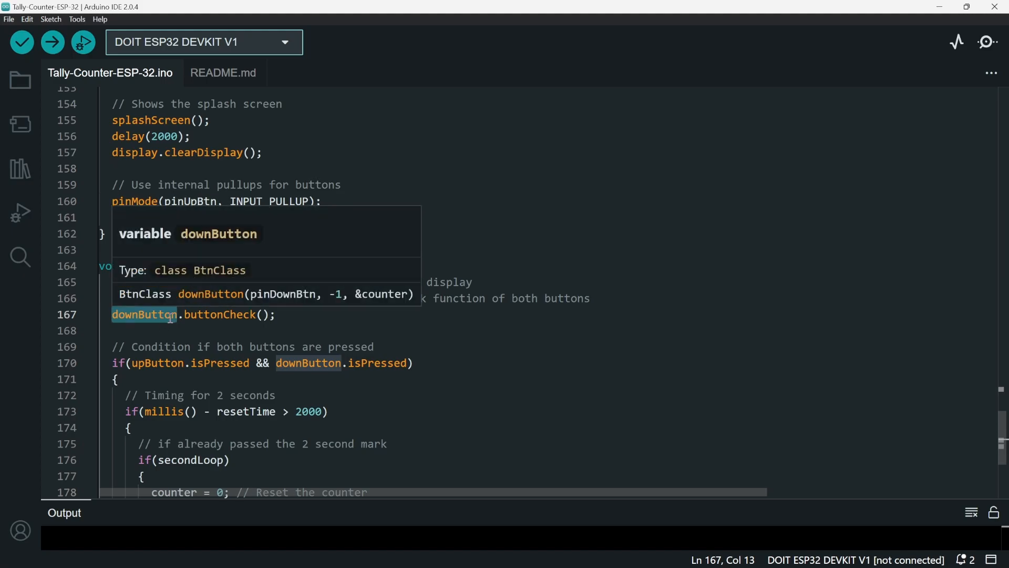
scroll(178, 315, "down", 4)
scroll(178, 190, "down", 2)
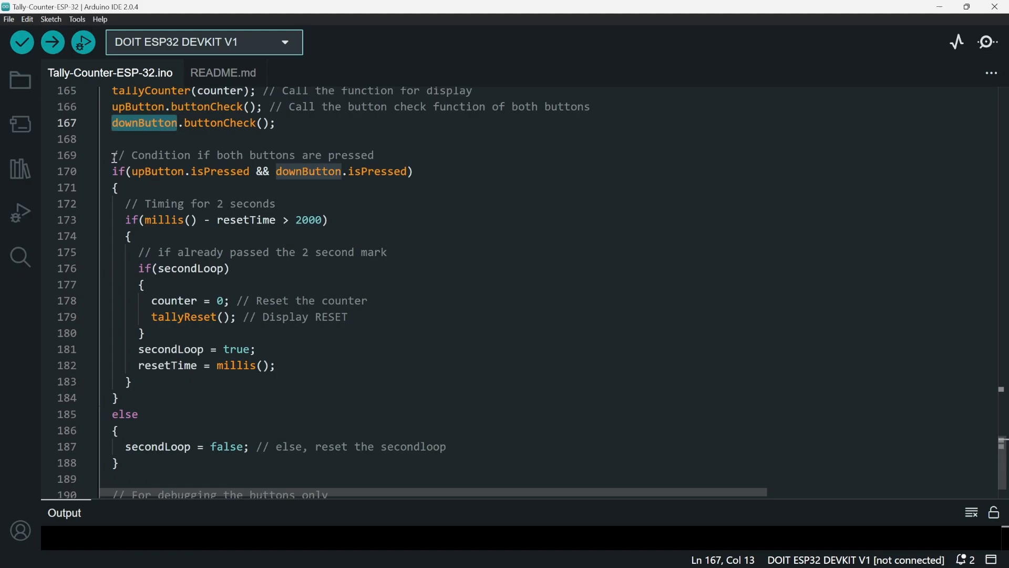
mouse_move(101, 155)
left_mouse_down()
mouse_move(127, 253)
mouse_move(153, 474)
left_mouse_up()
left_click(130, 190)
left_click_drag(102, 159, 153, 474)
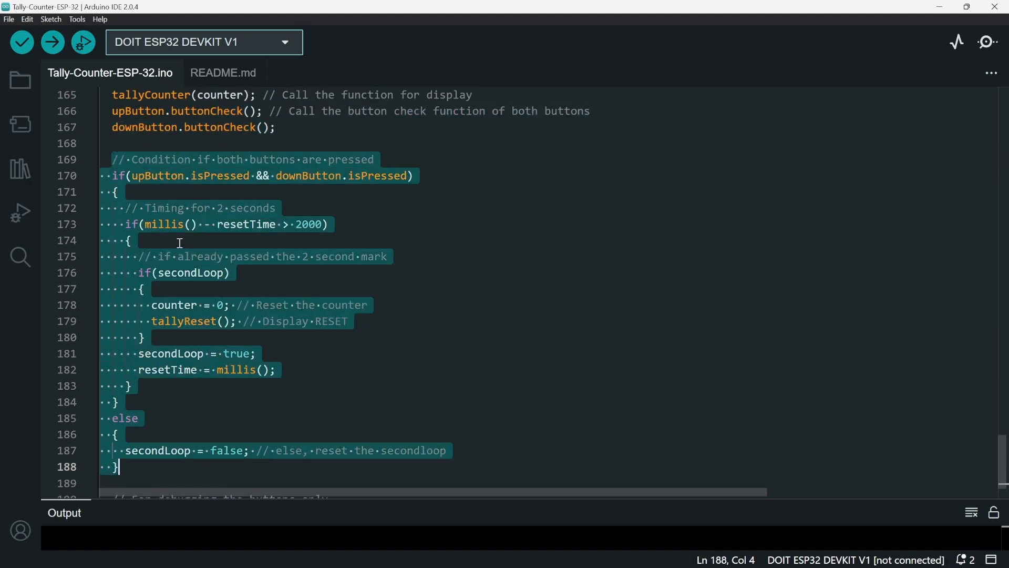
left_click(158, 174)
double_click(158, 174)
double_click(217, 174)
double_click(309, 175)
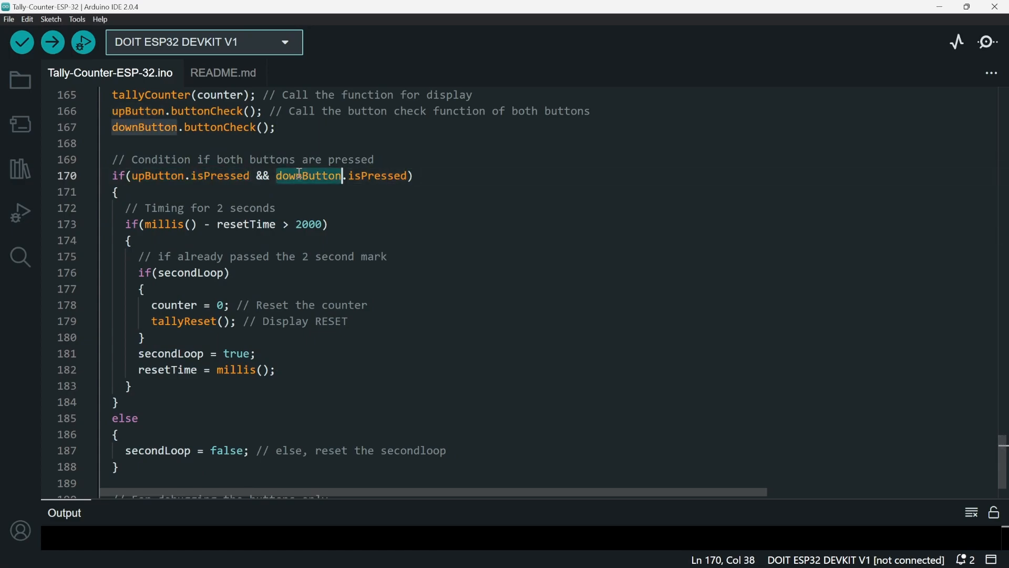
triple_click(363, 174)
double_click(379, 175)
left_click(210, 208)
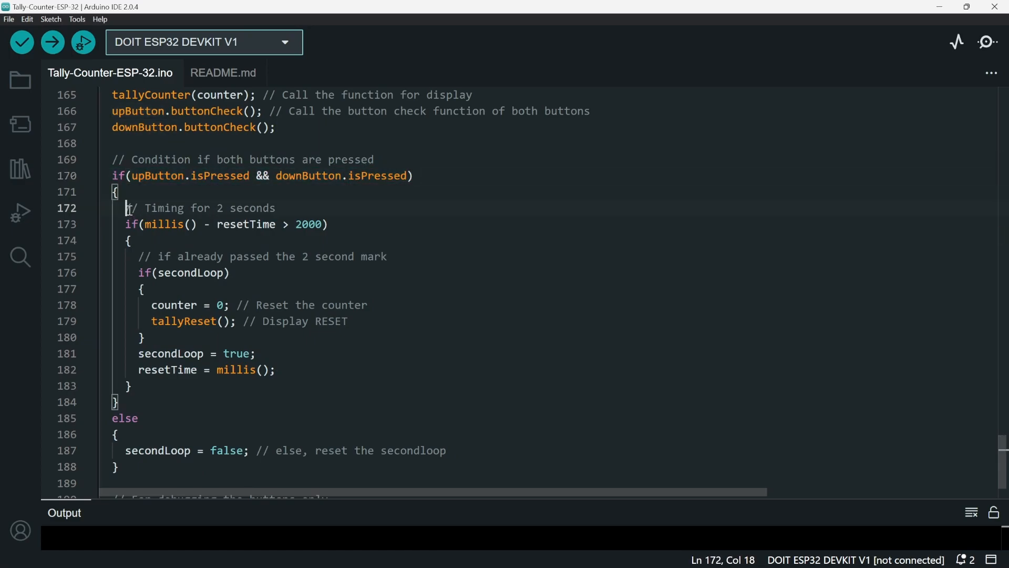
left_click_drag(126, 208, 278, 207)
left_click(278, 207)
left_click_drag(204, 207, 252, 208)
left_click(296, 208)
left_click_drag(144, 224, 316, 222)
left_click(222, 257)
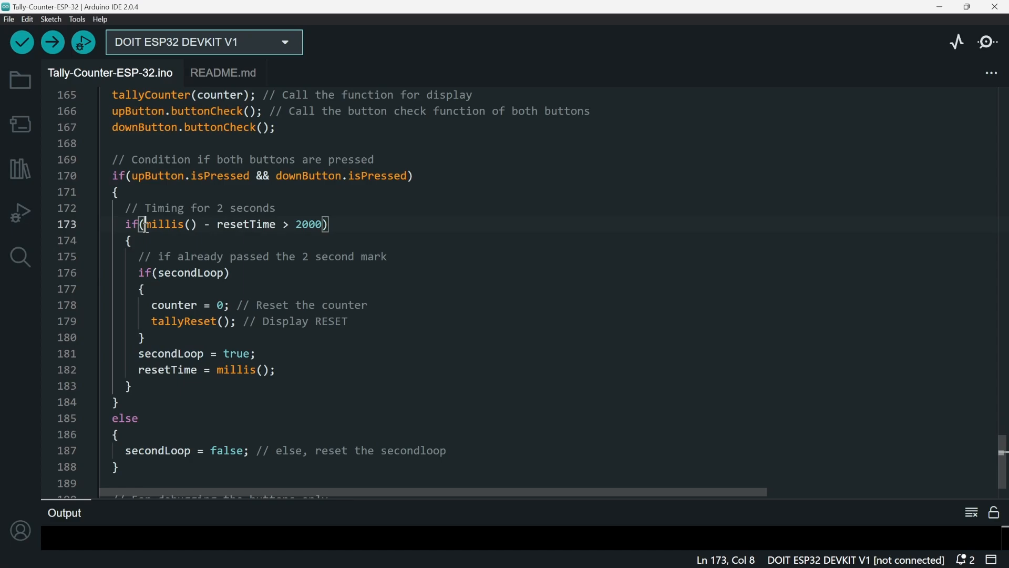
left_click_drag(144, 224, 325, 225)
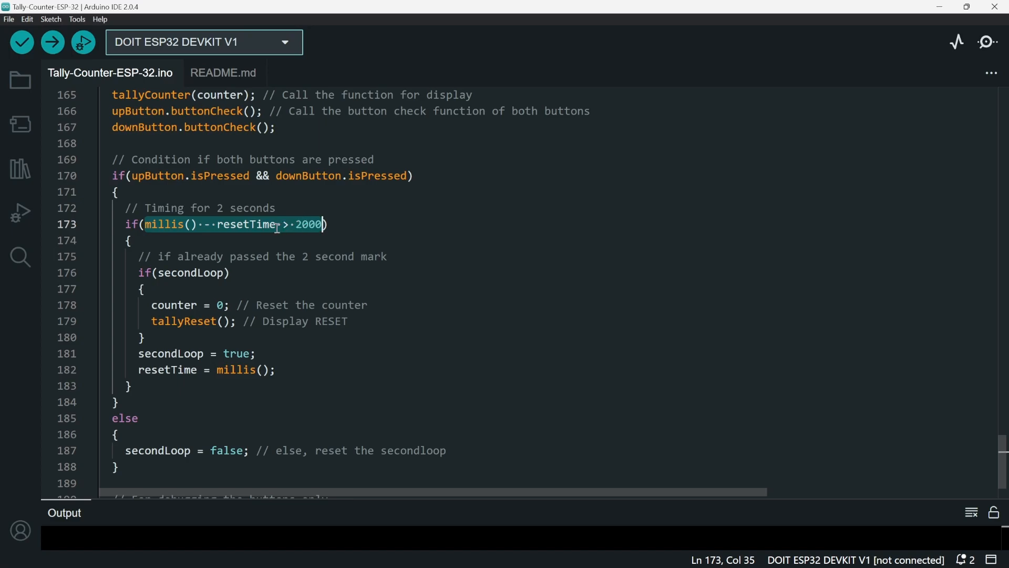
left_click(195, 256)
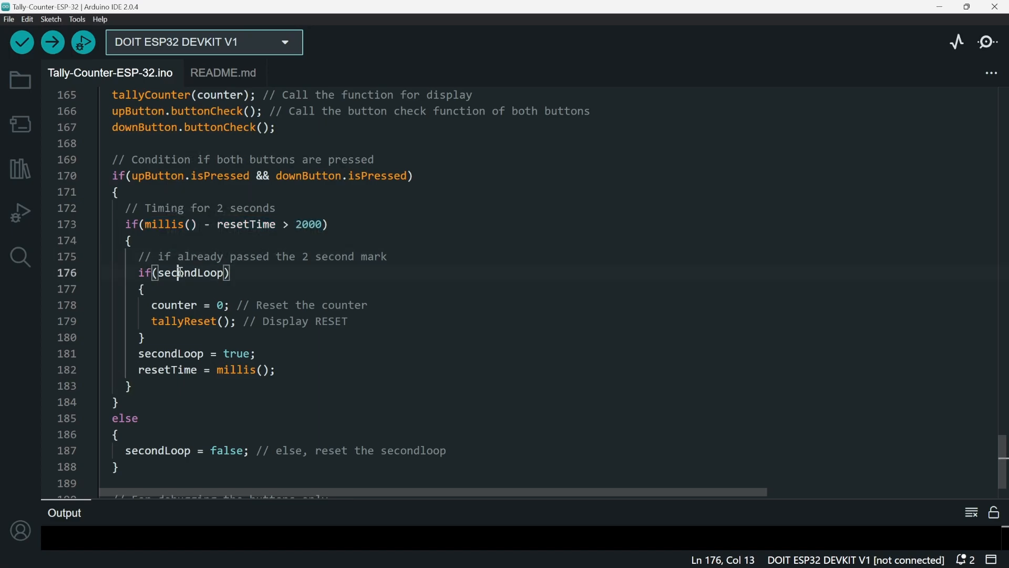
double_click(197, 274)
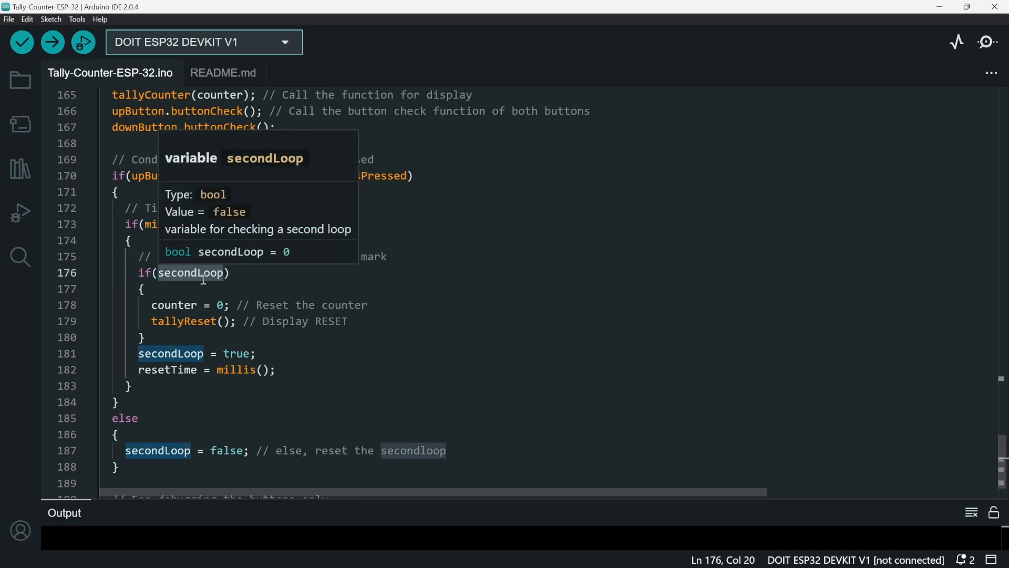
left_click(203, 274)
left_click(215, 341)
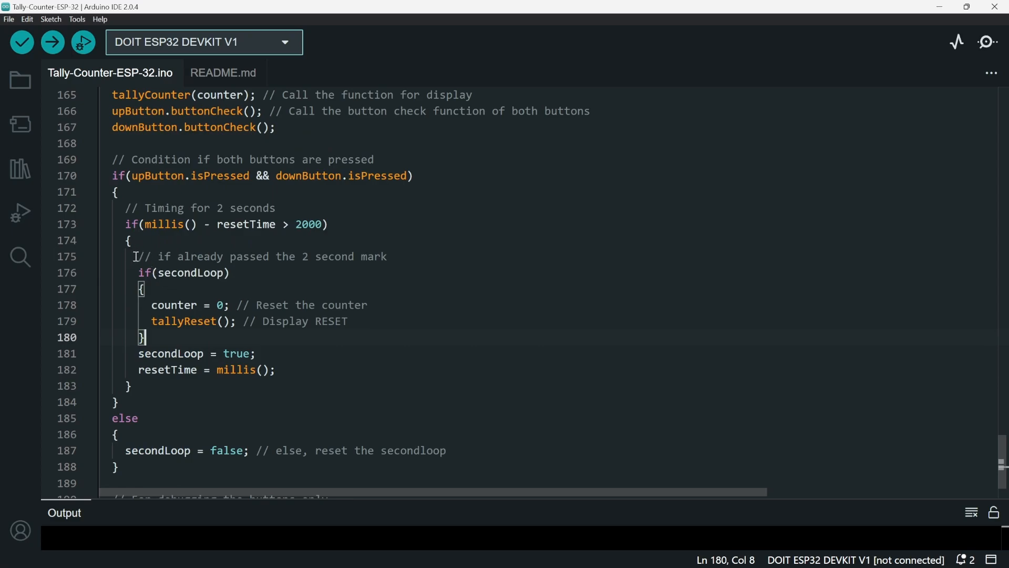
left_click_drag(135, 257, 200, 304)
left_click(191, 257)
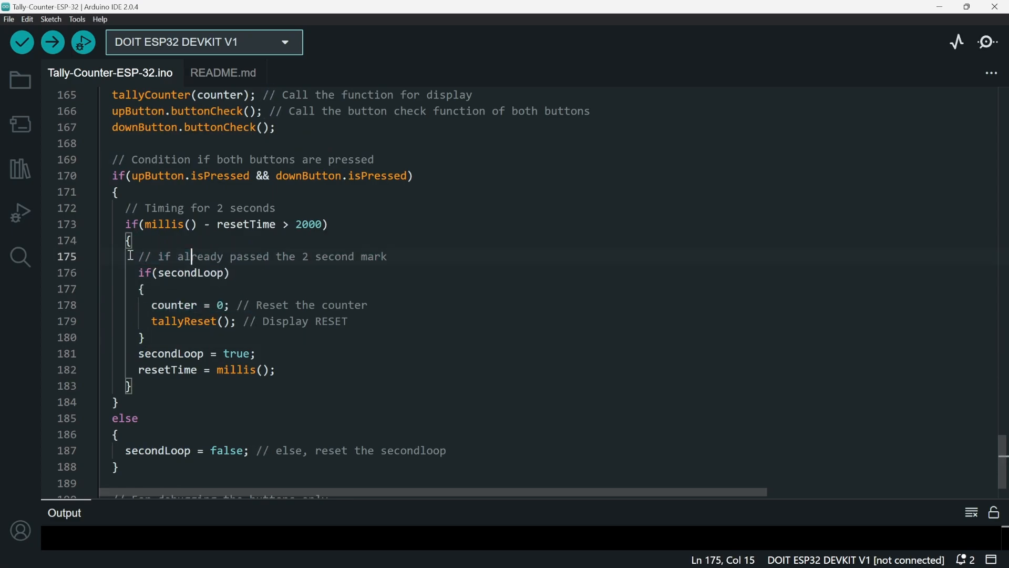
left_click_drag(130, 256, 255, 263)
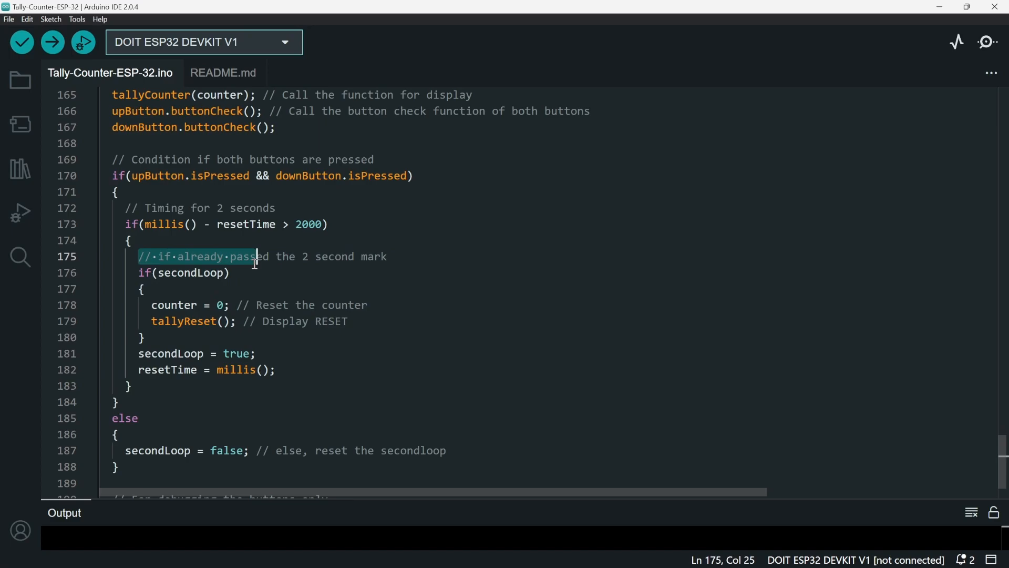
left_click_drag(255, 262, 255, 277)
left_click(254, 283)
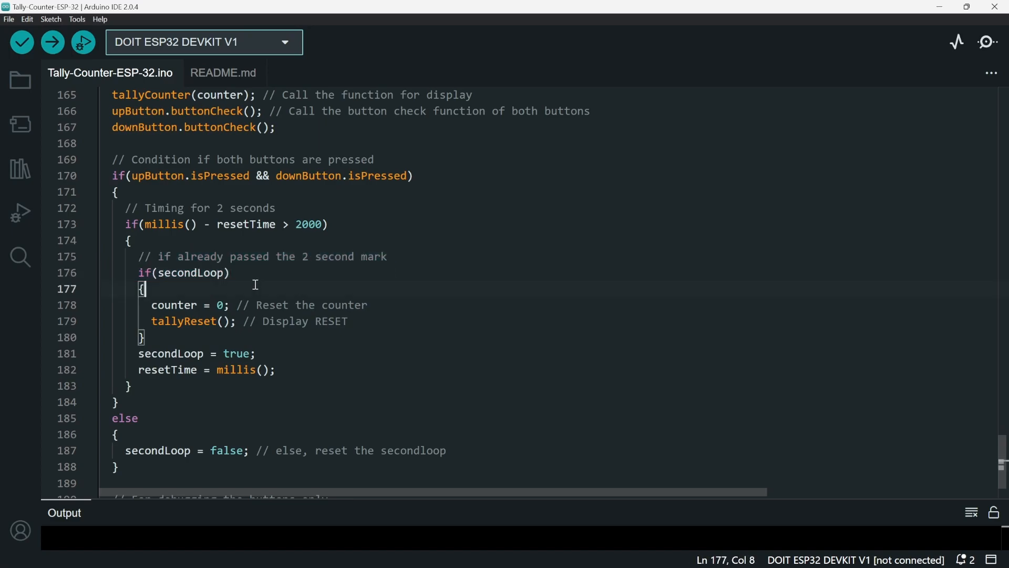
left_click_drag(152, 304, 230, 304)
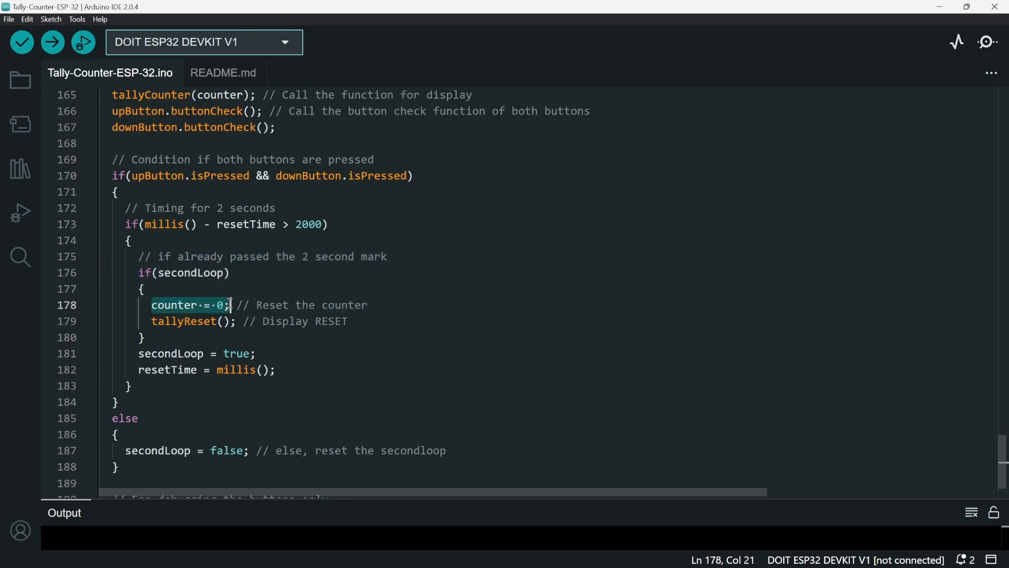
left_click_drag(152, 322, 354, 321)
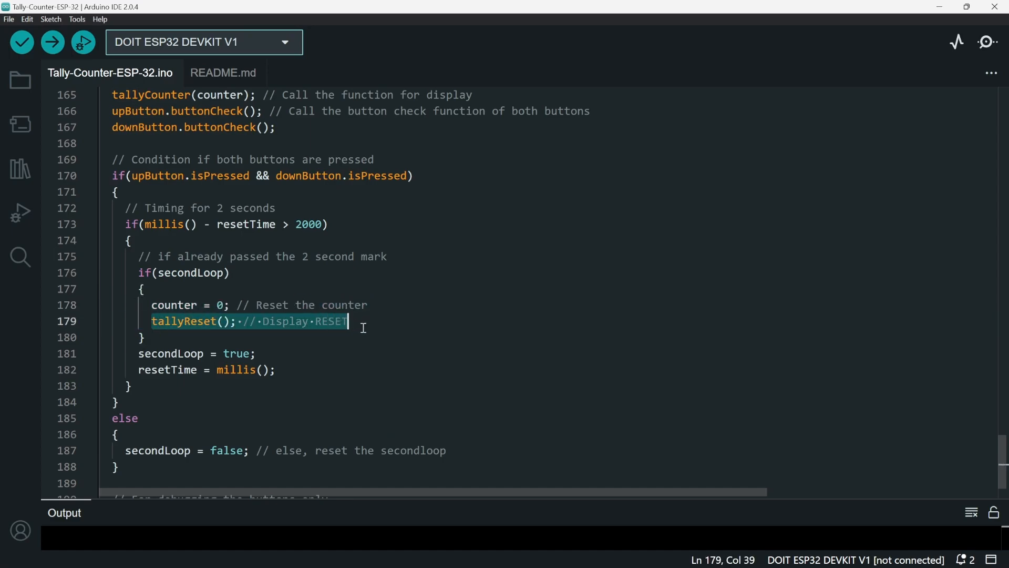
left_click(257, 353)
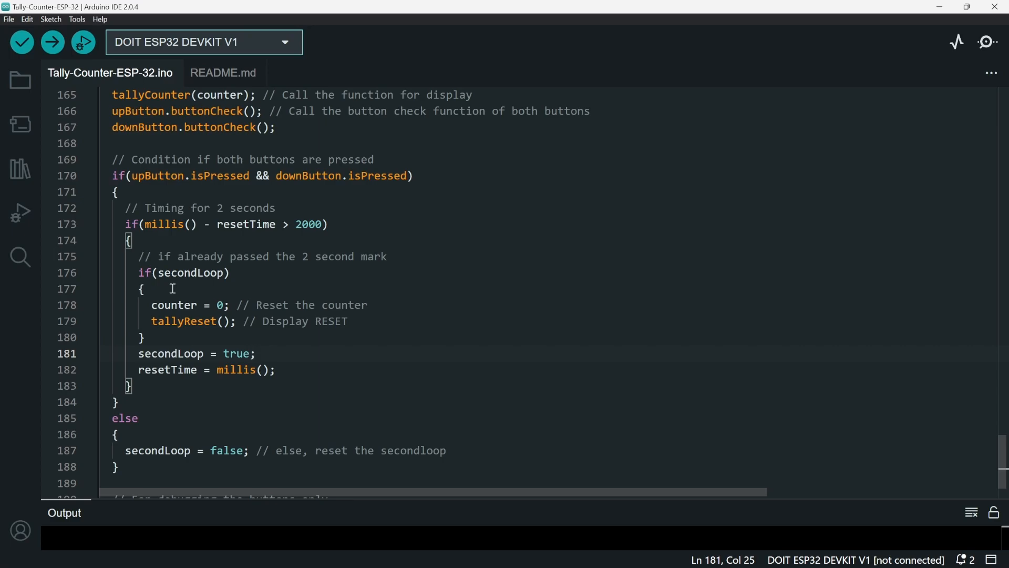
left_click_drag(139, 256, 315, 386)
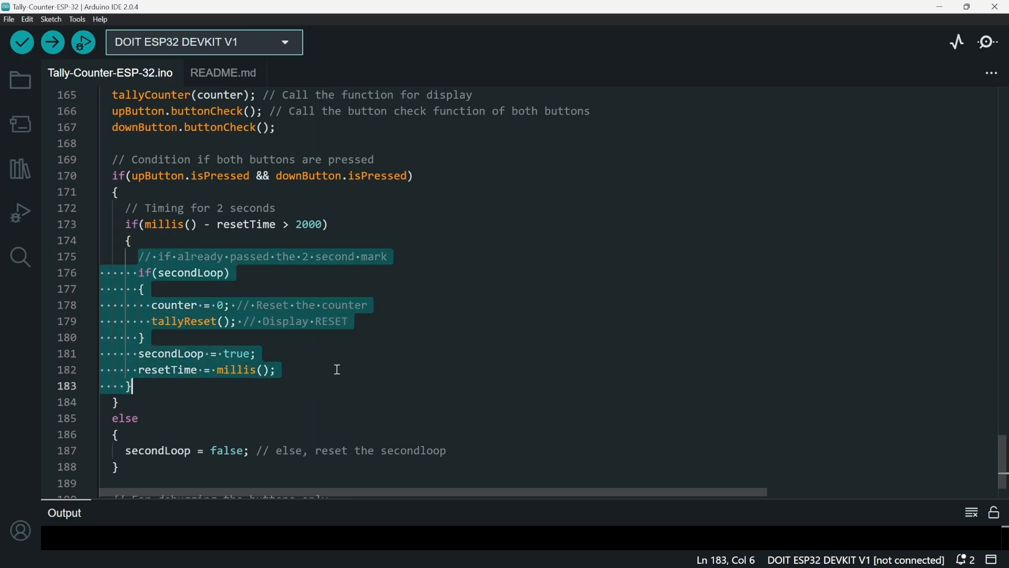
left_click(303, 292)
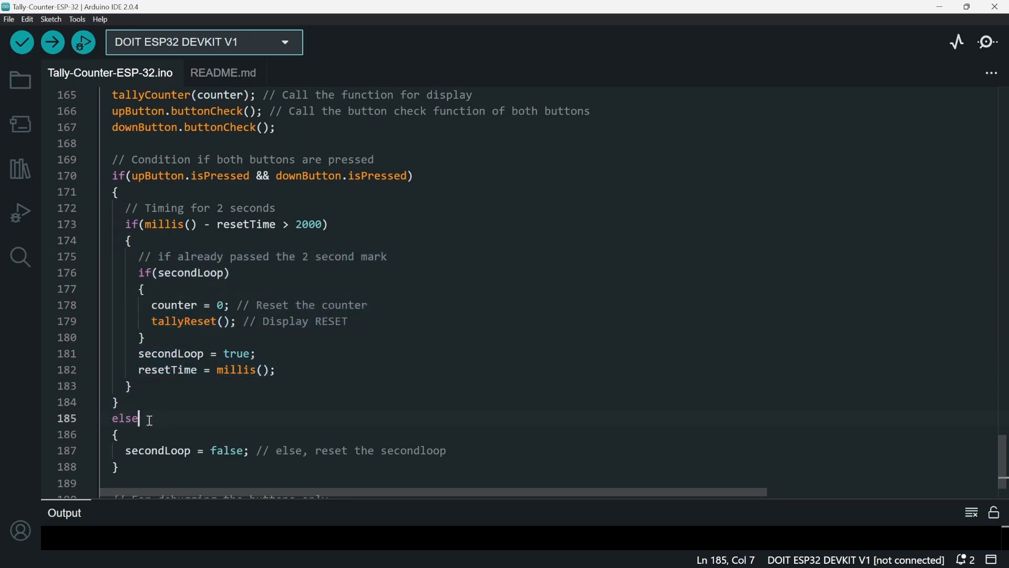
left_click_drag(146, 417, 107, 420)
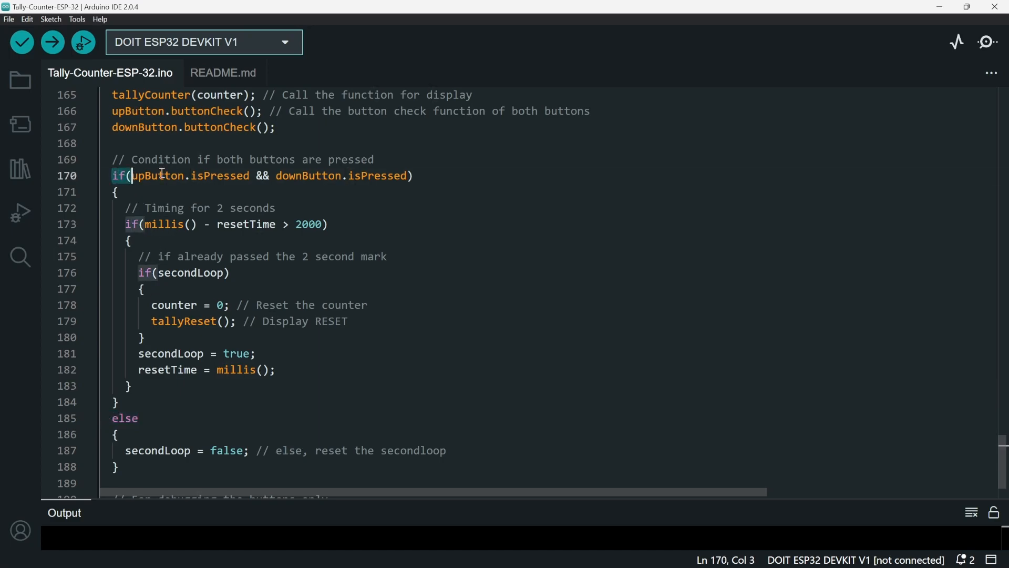
left_click_drag(119, 177, 416, 174)
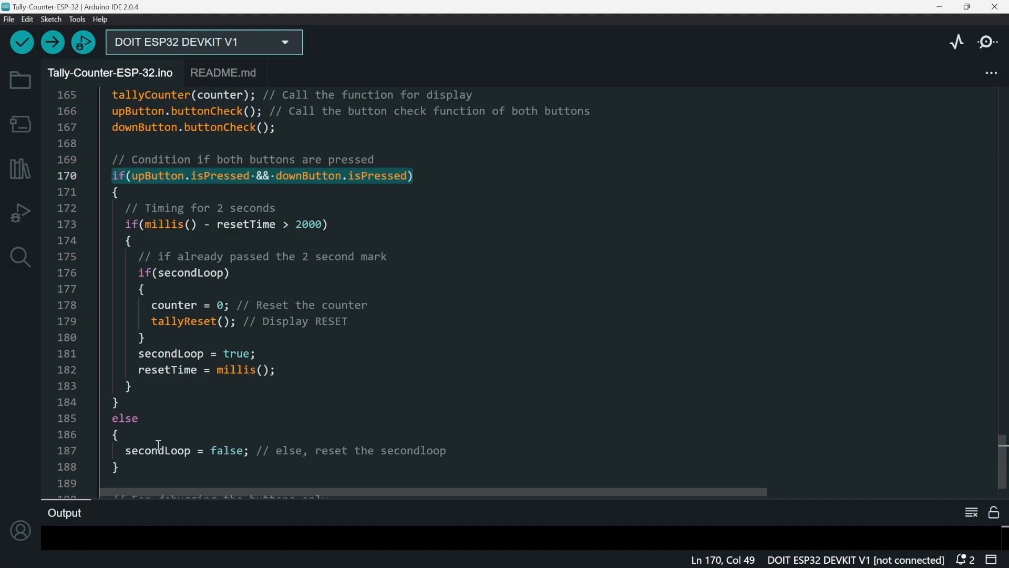
double_click(180, 450)
triple_click(180, 450)
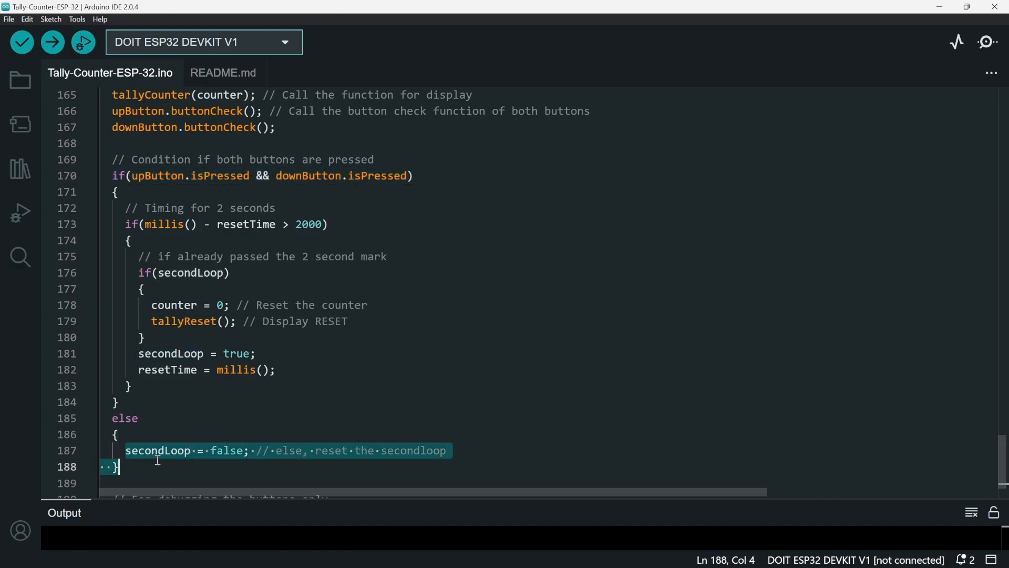
double_click(180, 451)
left_click_drag(180, 450, 314, 450)
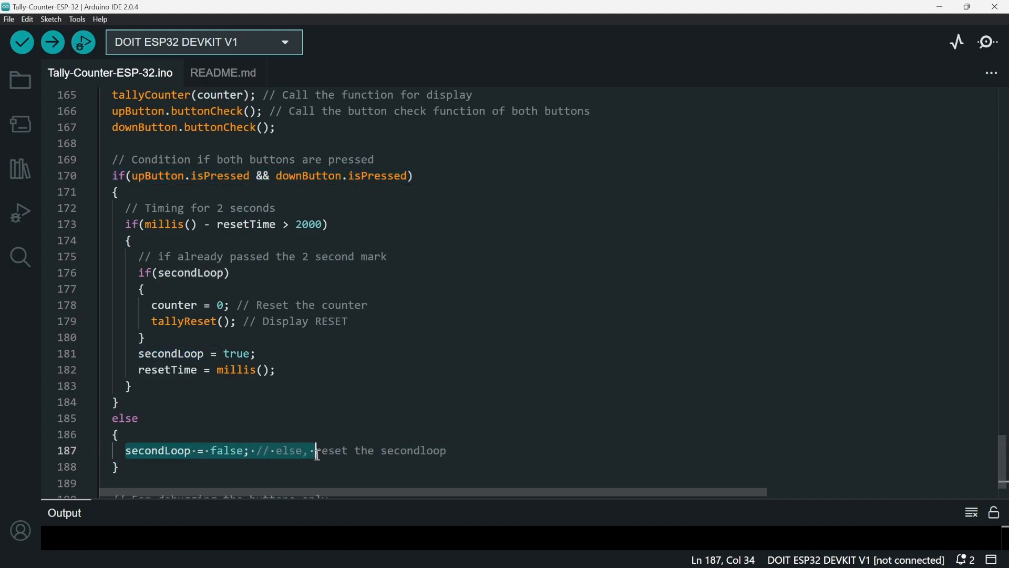
scroll(332, 438, "down", 1)
left_click(134, 431)
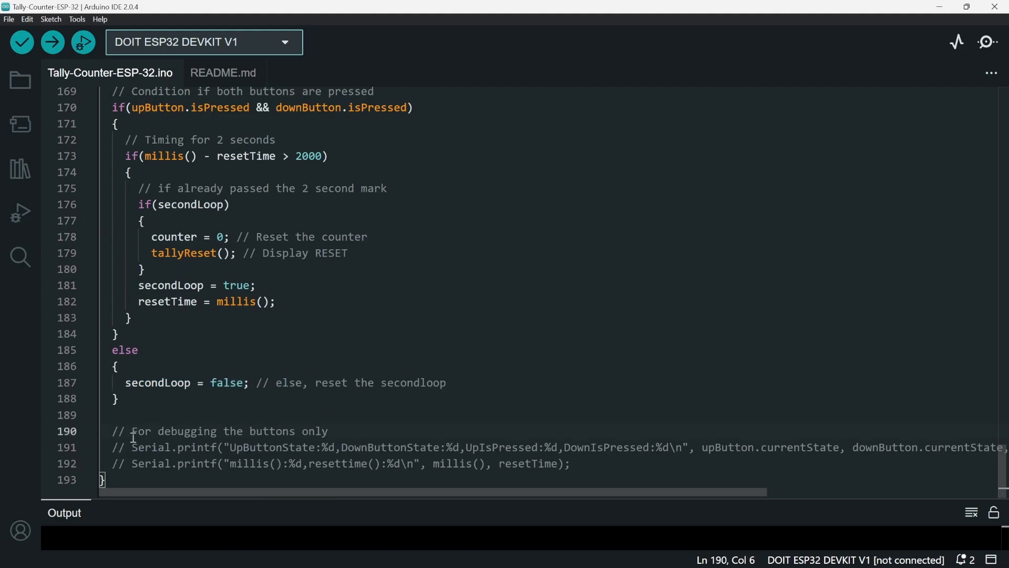
left_click_drag(113, 431, 644, 465)
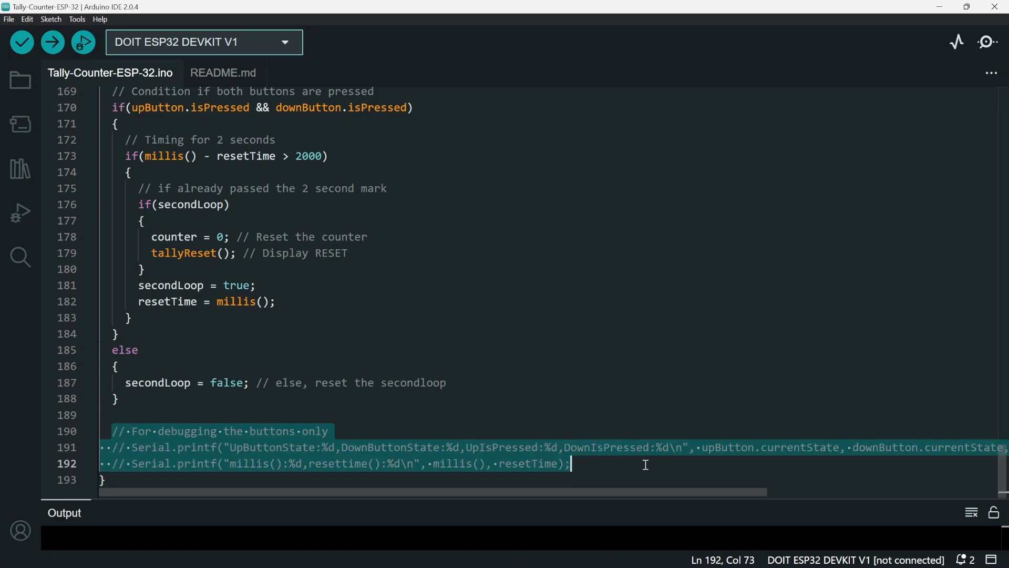
mouse_move(113, 431)
left_mouse_down()
mouse_move(613, 472)
mouse_move(113, 430)
left_mouse_up()
left_click(573, 463)
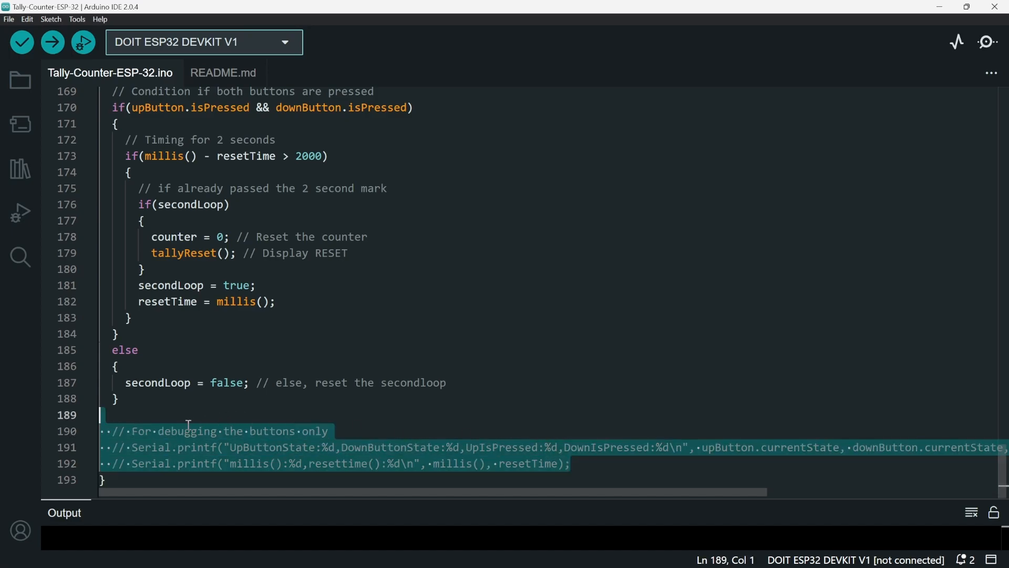